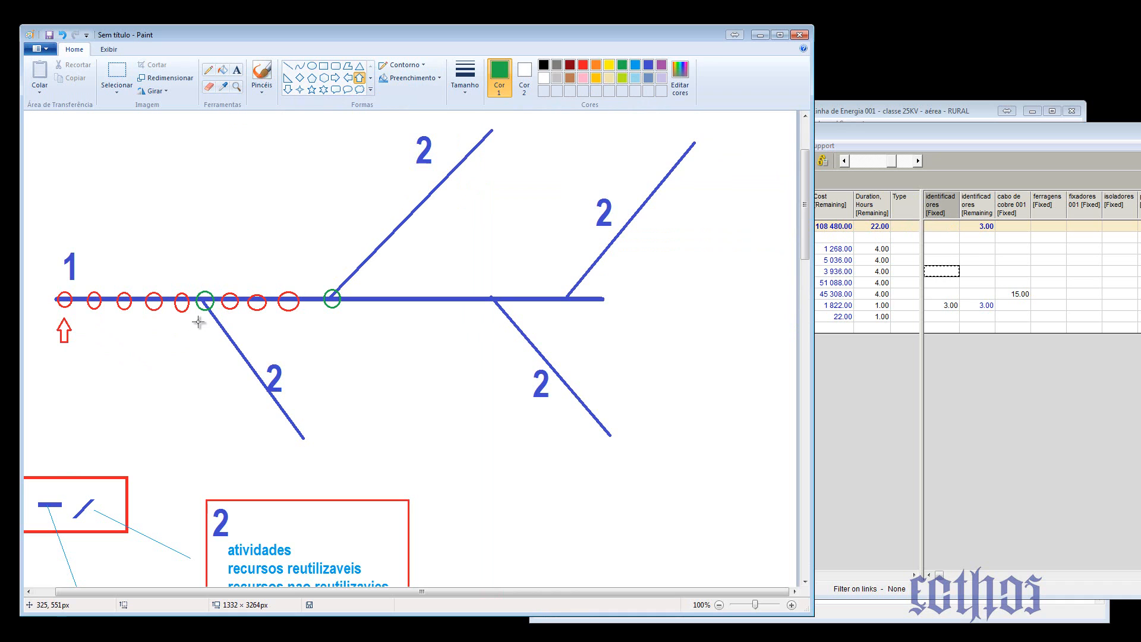
Step: Draw a green upward block arrow about 38 × 65 px directly below the first green circle on the main line
{"action": "mouse_move", "coordinate": [198, 321]}
{"action": "left_mouse_down"}
{"action": "mouse_move", "coordinate": [215, 367]}
{"action": "mouse_move", "coordinate": [192, 339]}
{"action": "left_mouse_up"}
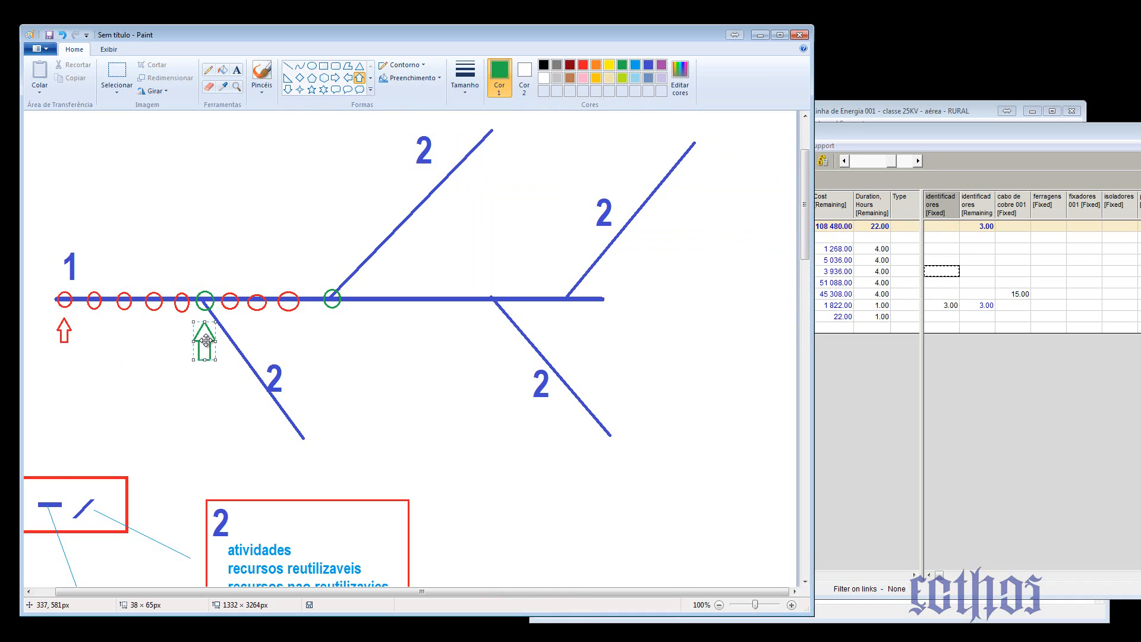
Step: In Spider Project's Activity Gantt, rename the top-level phase "KIT 002 - Poste COM DERIVACAO DE LINHA- classe 25KV - aérea - RURAL - montagem - (unid)"
{"action": "double_click", "coordinate": [951, 127]}
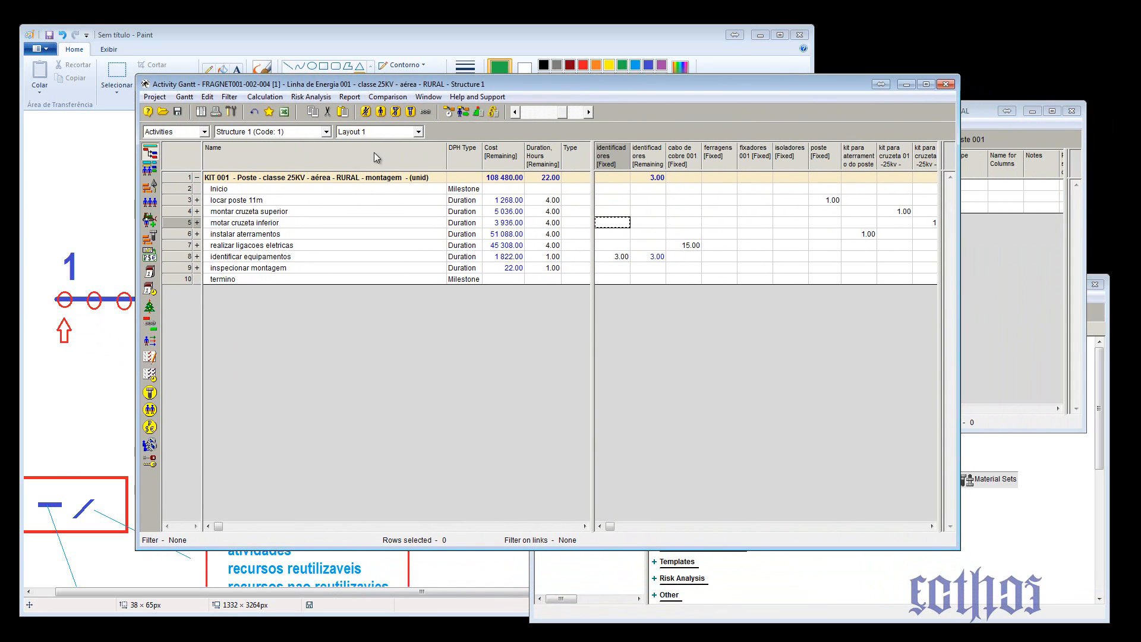
{"action": "left_click", "coordinate": [227, 178]}
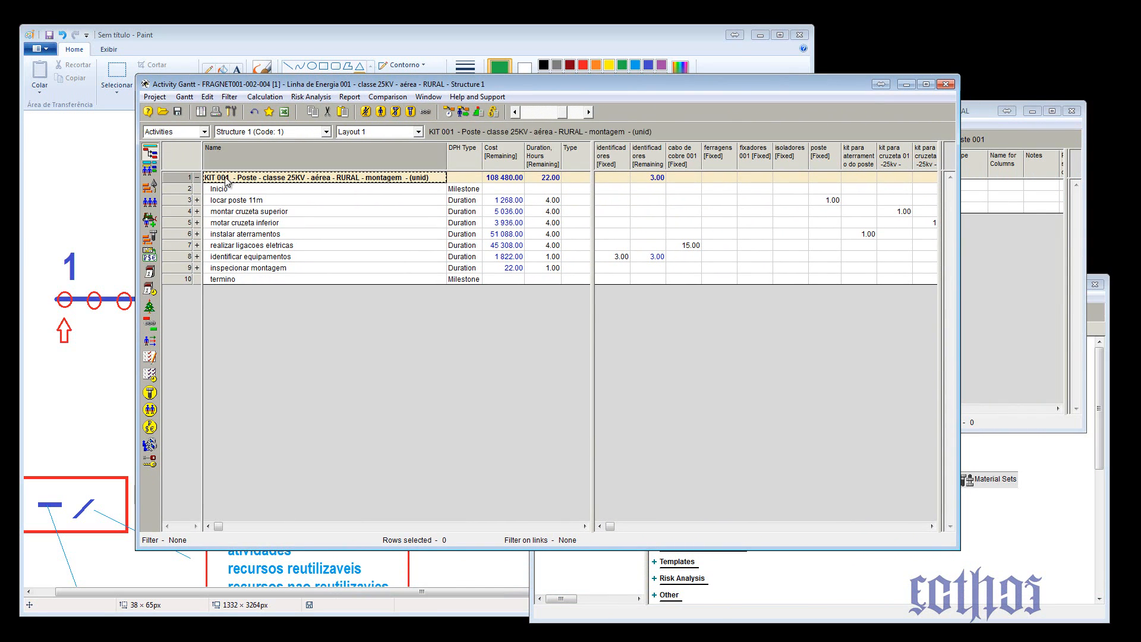
{"action": "left_click", "coordinate": [226, 179]}
{"action": "left_click", "coordinate": [227, 178]}
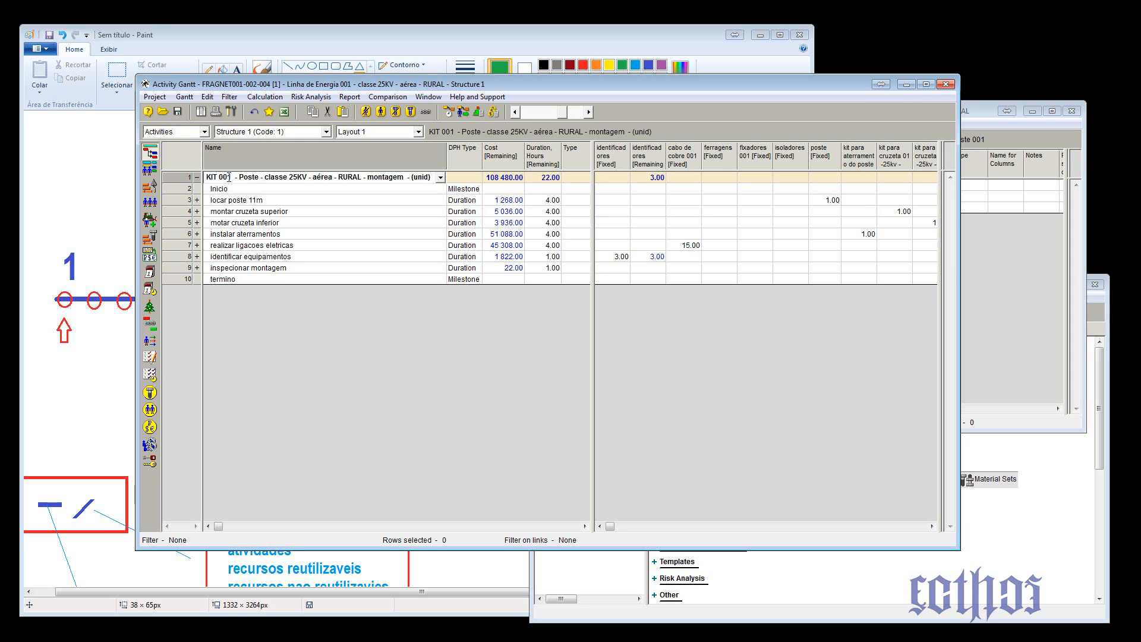
{"action": "key", "text": "Delete"}
{"action": "type", "text": "2"}
{"action": "type", "text": "COM DERI"}
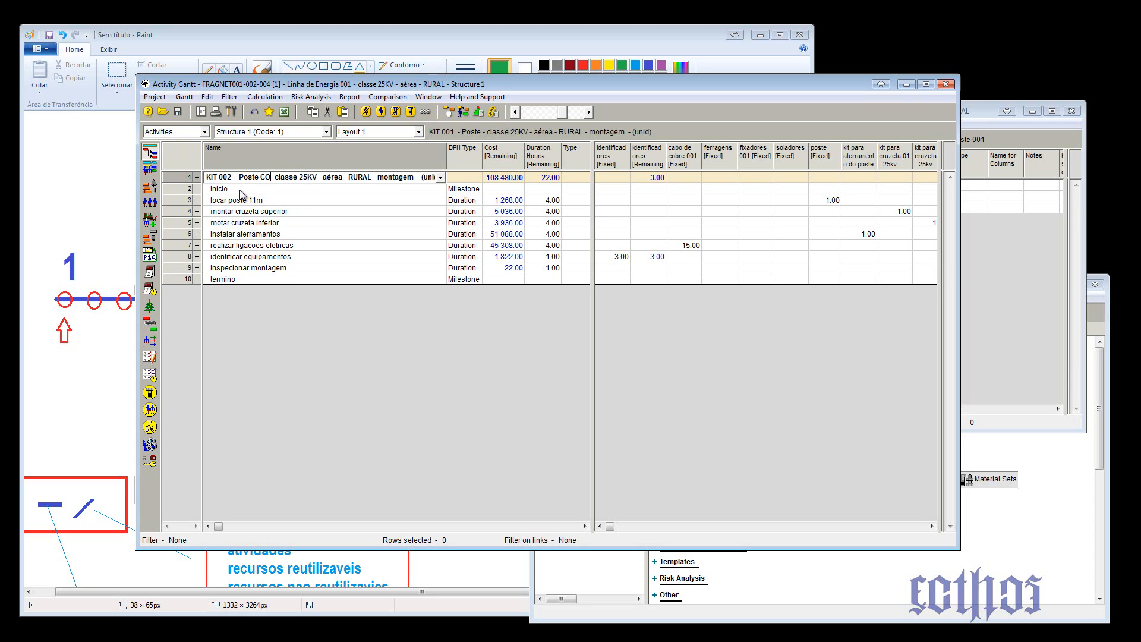
{"action": "type", "text": "V"}
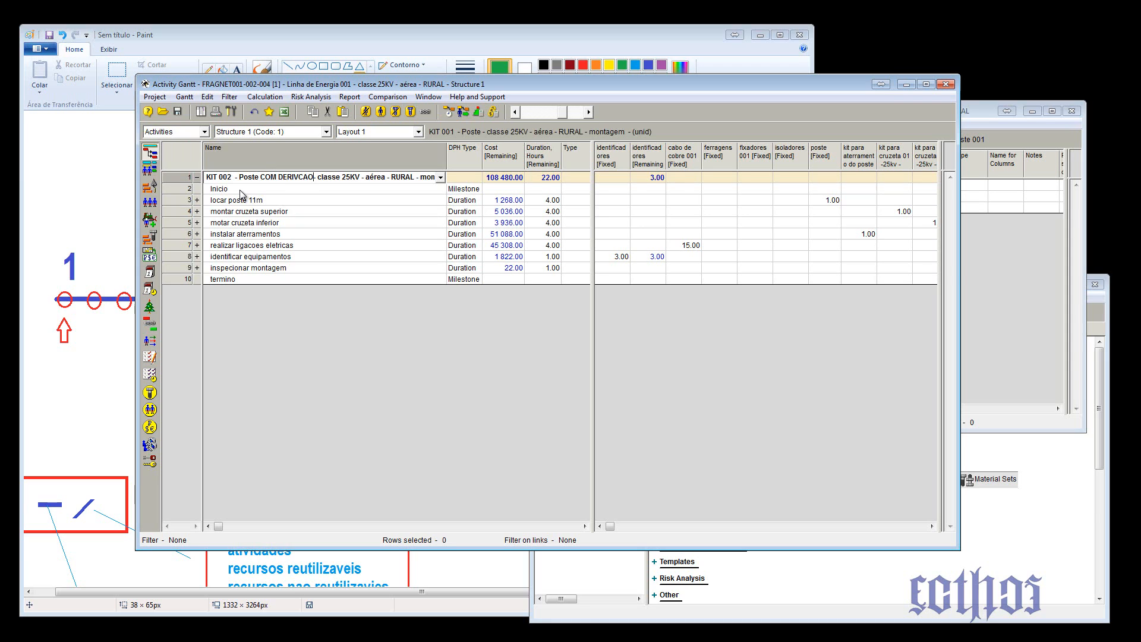
{"action": "type", "text": "ACAO DE LI"}
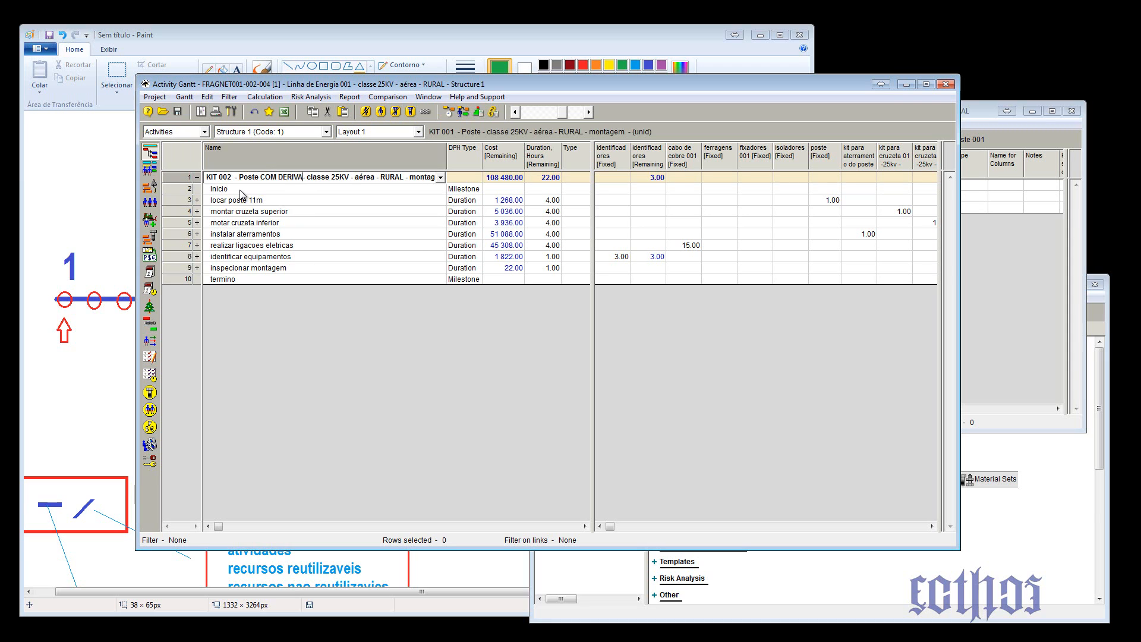
{"action": "type", "text": "NHA"}
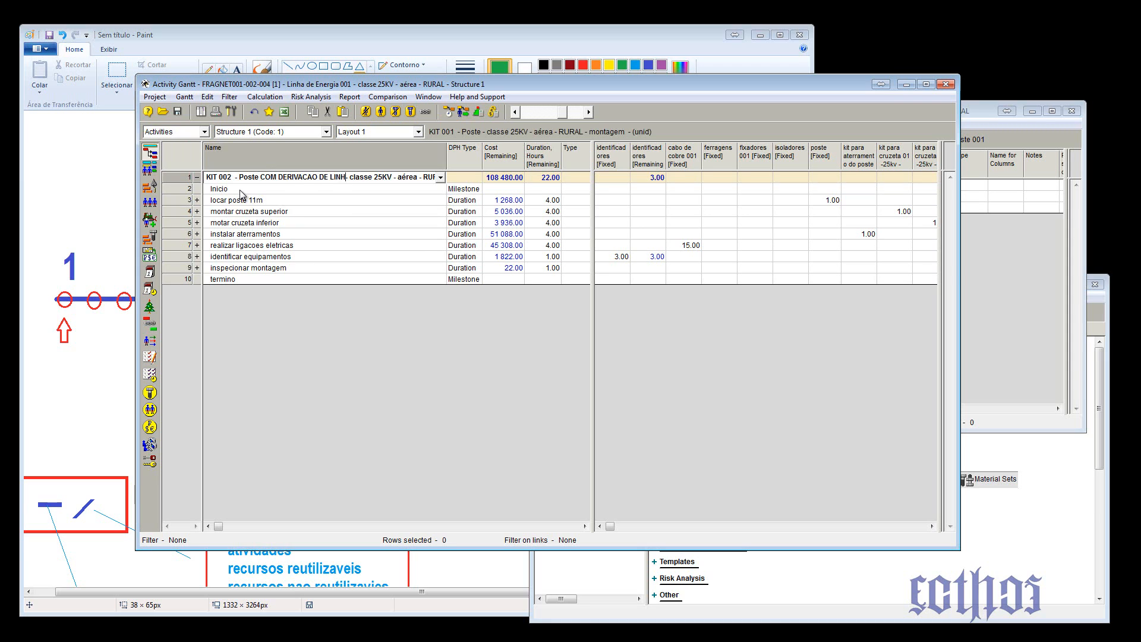
{"action": "left_click", "coordinate": [283, 248]}
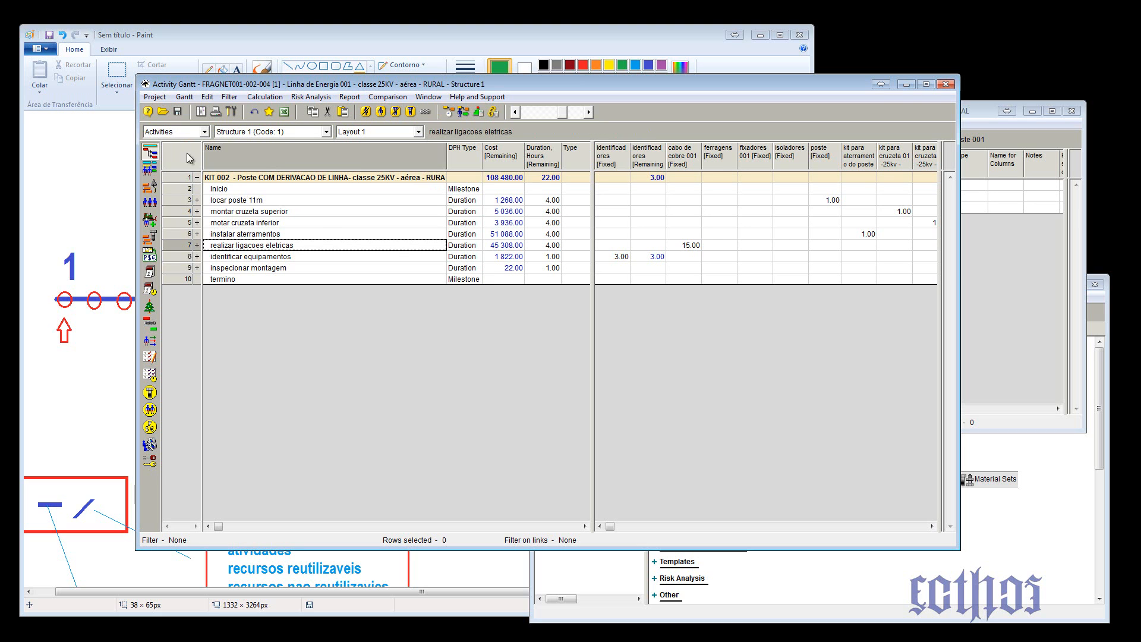
Step: Save the project under the new code FRAGNET001-002-006, version 1, in the FRAGNET storage
{"action": "left_click", "coordinate": [155, 96]}
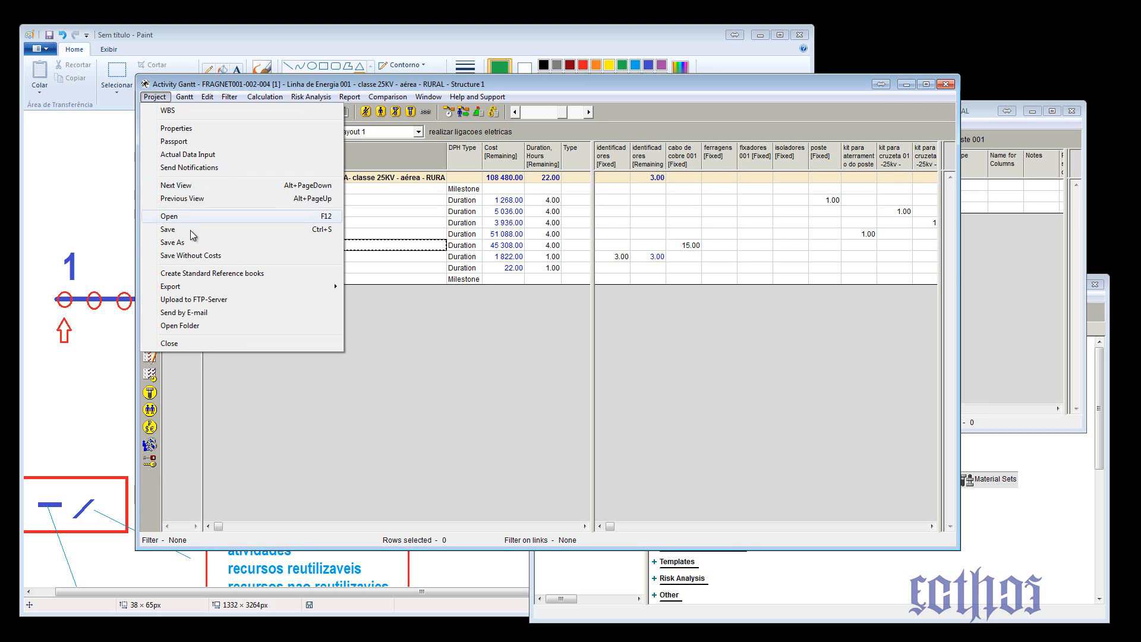
{"action": "left_click", "coordinate": [176, 242]}
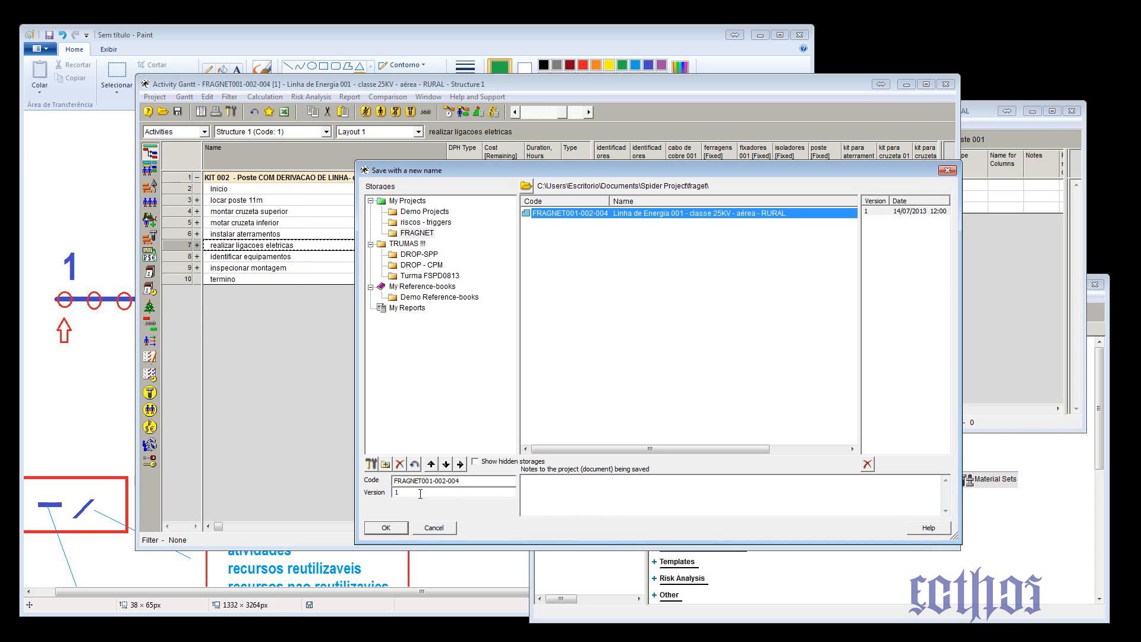
{"action": "left_click", "coordinate": [456, 482]}
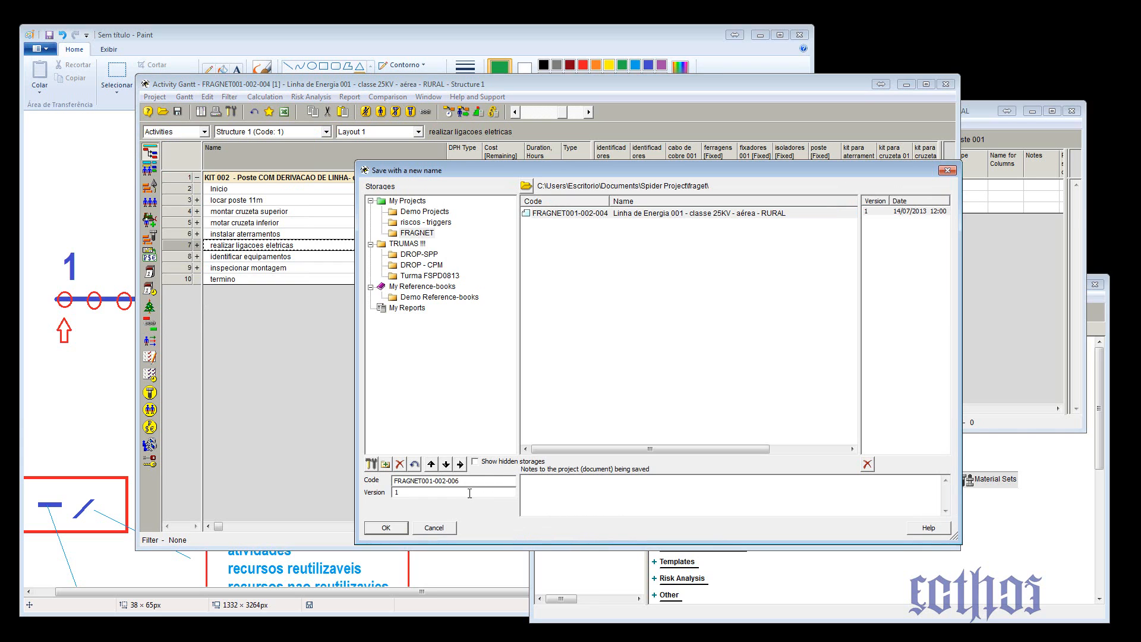
{"action": "left_click", "coordinate": [386, 528]}
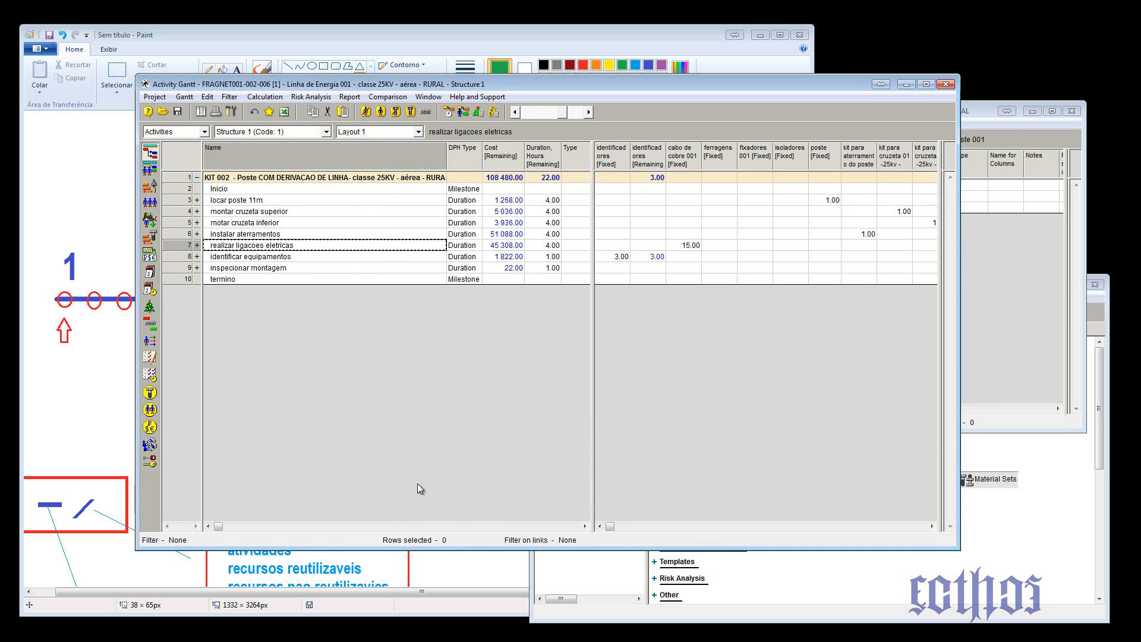
Step: Expand the activity "montar cruzeta superior" and set its duration to 8 hours
{"action": "left_click", "coordinate": [365, 178]}
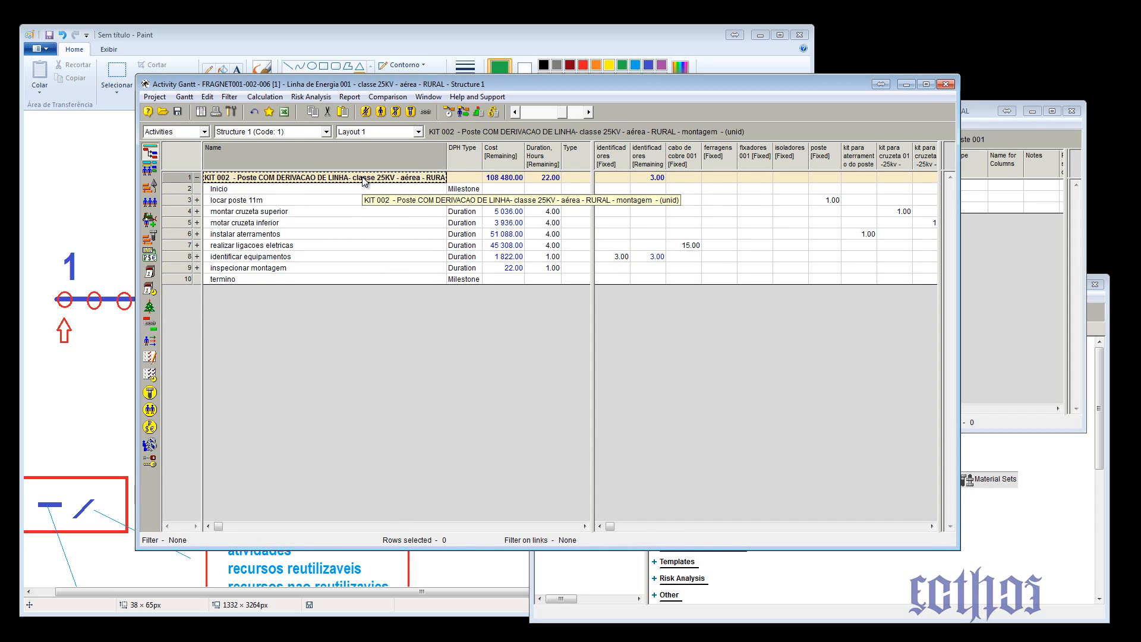
{"action": "mouse_move", "coordinate": [329, 85]}
{"action": "left_mouse_down"}
{"action": "mouse_move", "coordinate": [645, 129]}
{"action": "mouse_move", "coordinate": [307, 115]}
{"action": "mouse_move", "coordinate": [308, 88]}
{"action": "left_mouse_up"}
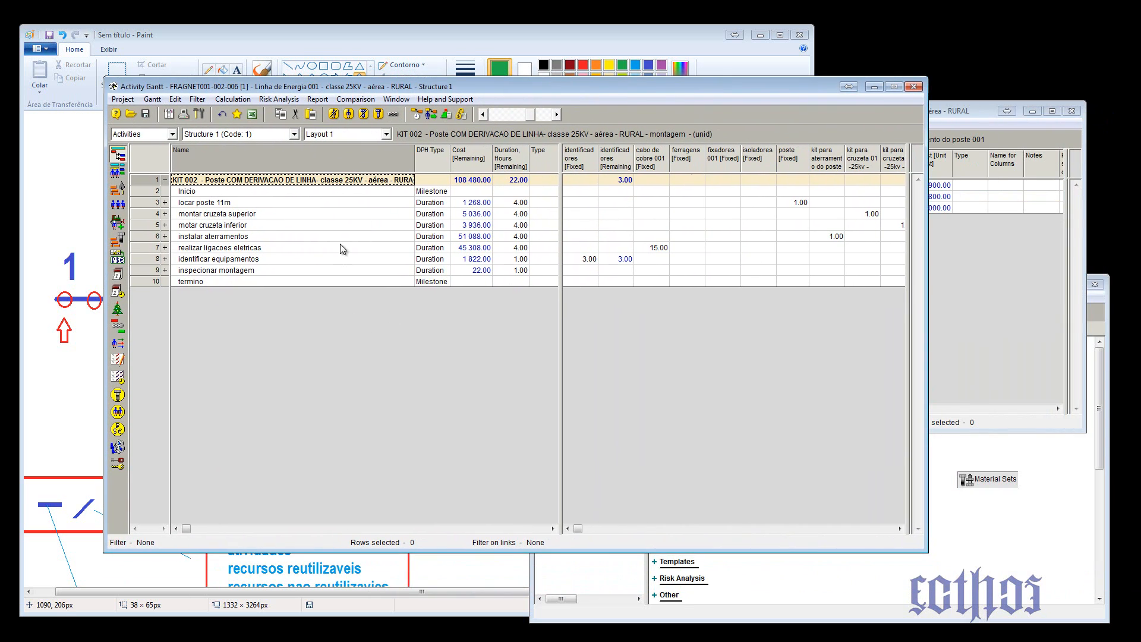
{"action": "left_click", "coordinate": [278, 203]}
{"action": "left_click", "coordinate": [275, 216]}
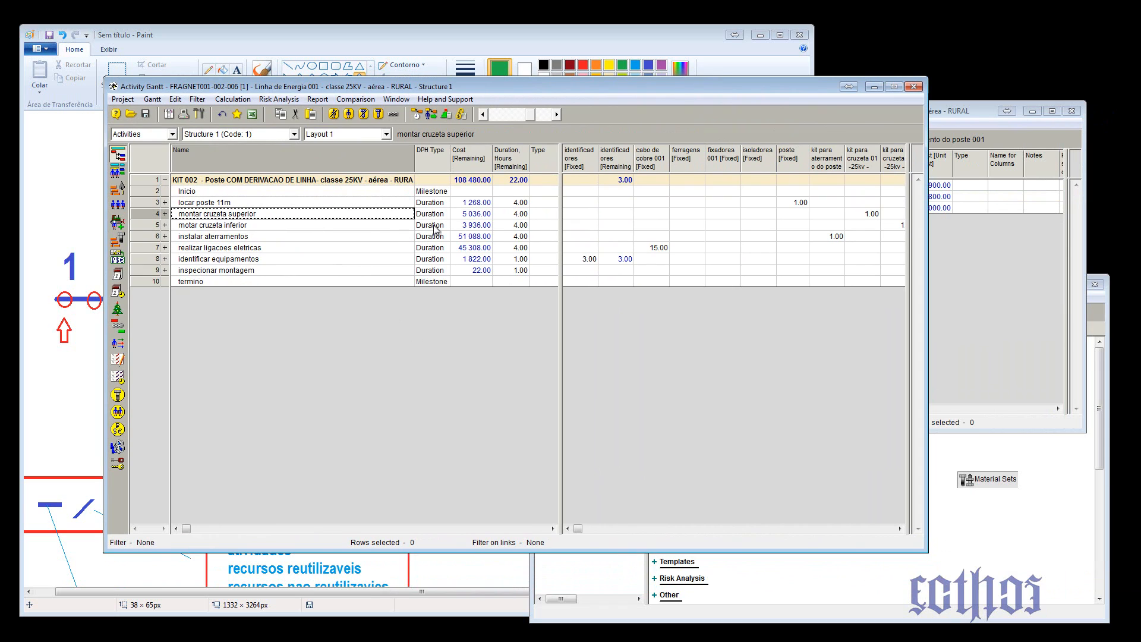
{"action": "left_click", "coordinate": [165, 214]}
{"action": "left_click", "coordinate": [517, 214]}
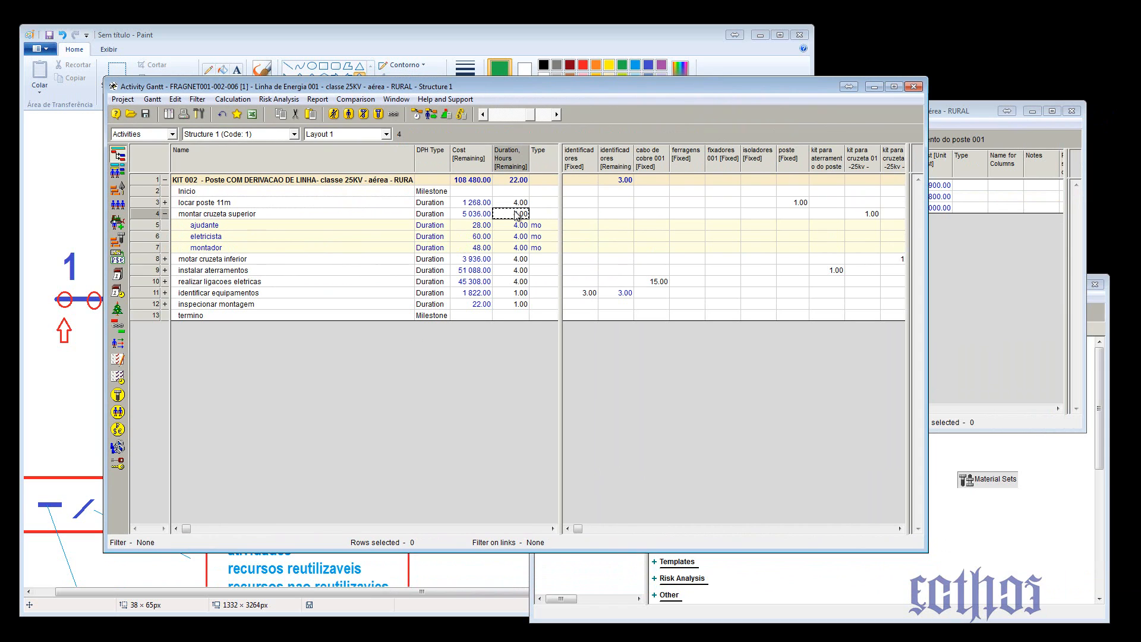
{"action": "type", "text": "8"}
{"action": "key", "text": "Return"}
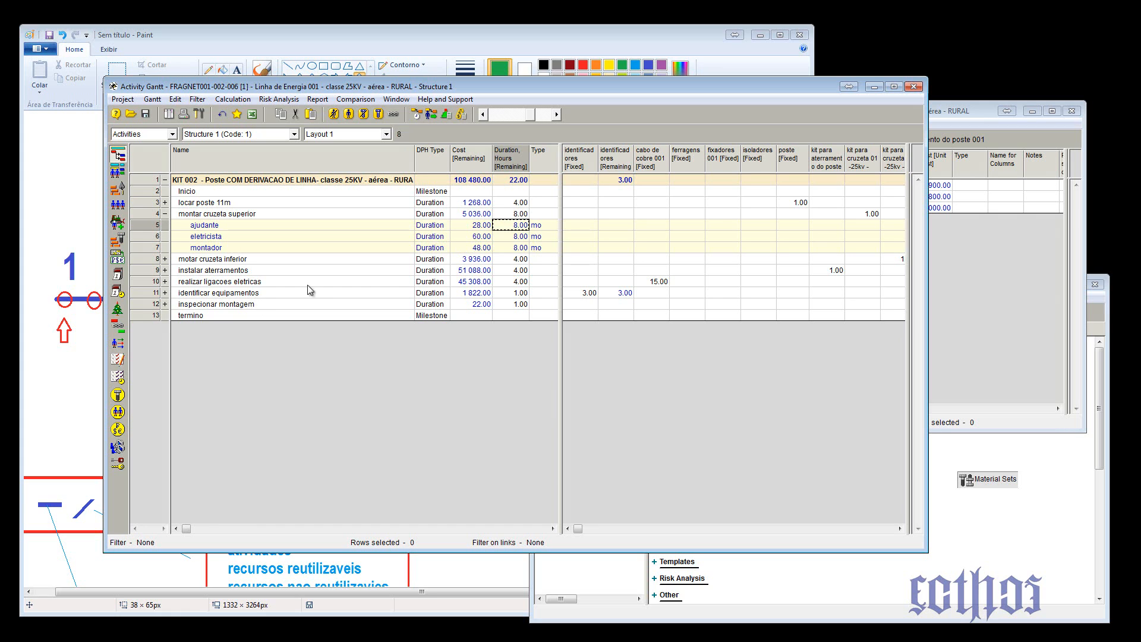
Step: Try an 8-hour duration for "motar cruzeta inferior" and set it back to 4 hours
{"action": "left_click", "coordinate": [166, 259]}
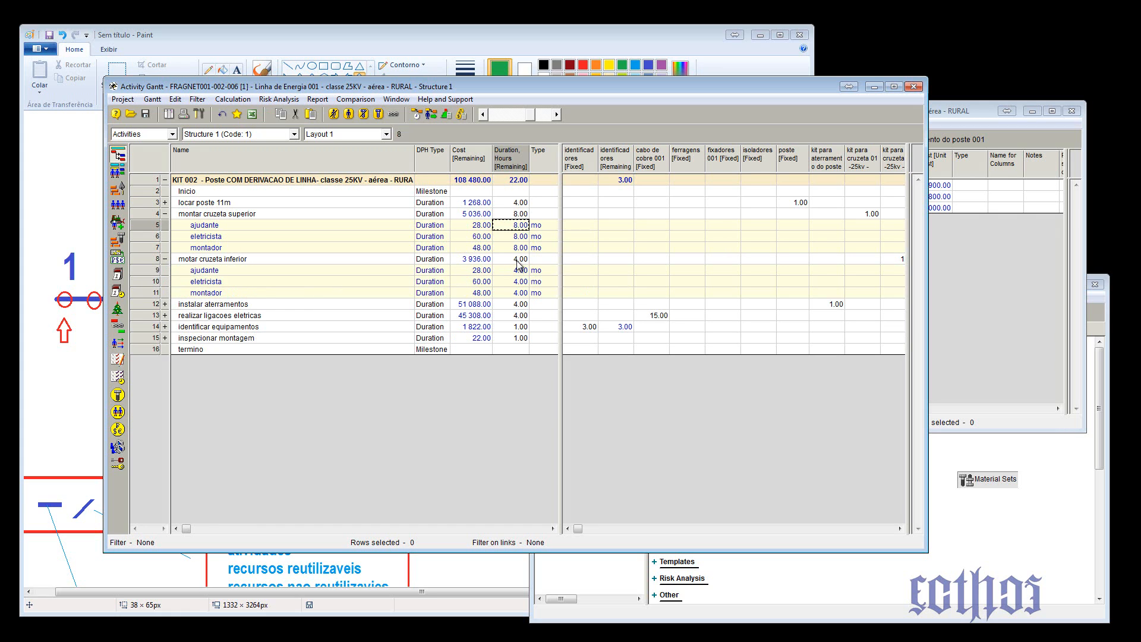
{"action": "left_click", "coordinate": [519, 260]}
{"action": "type", "text": "8"}
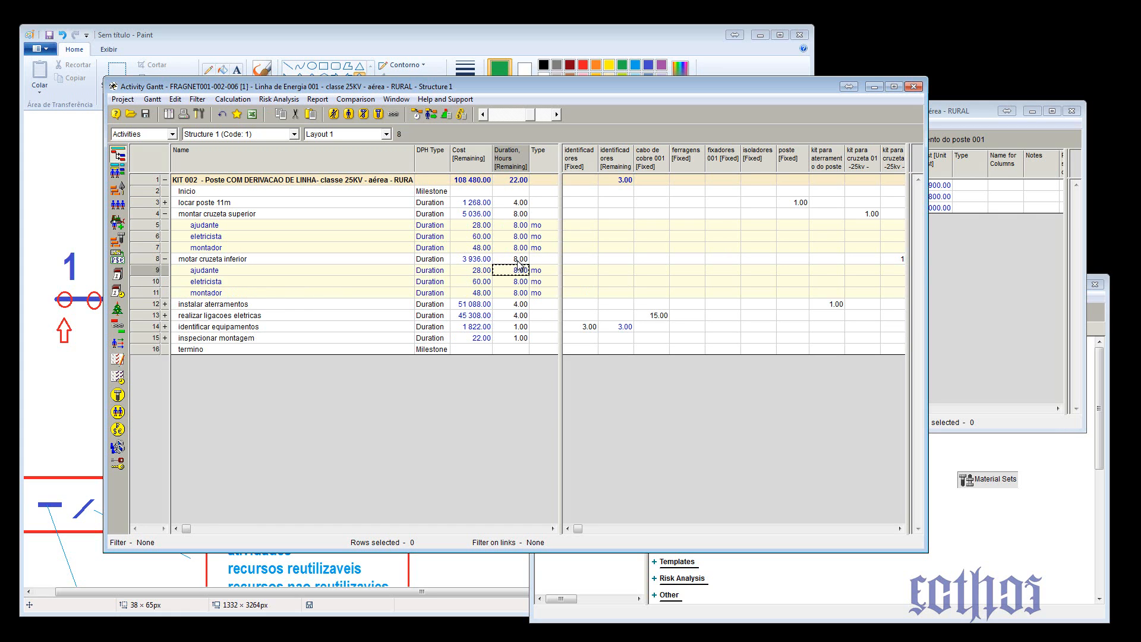
{"action": "key", "text": "Return"}
{"action": "type", "text": "4"}
{"action": "key", "text": "Return"}
{"action": "left_click", "coordinate": [165, 259]}
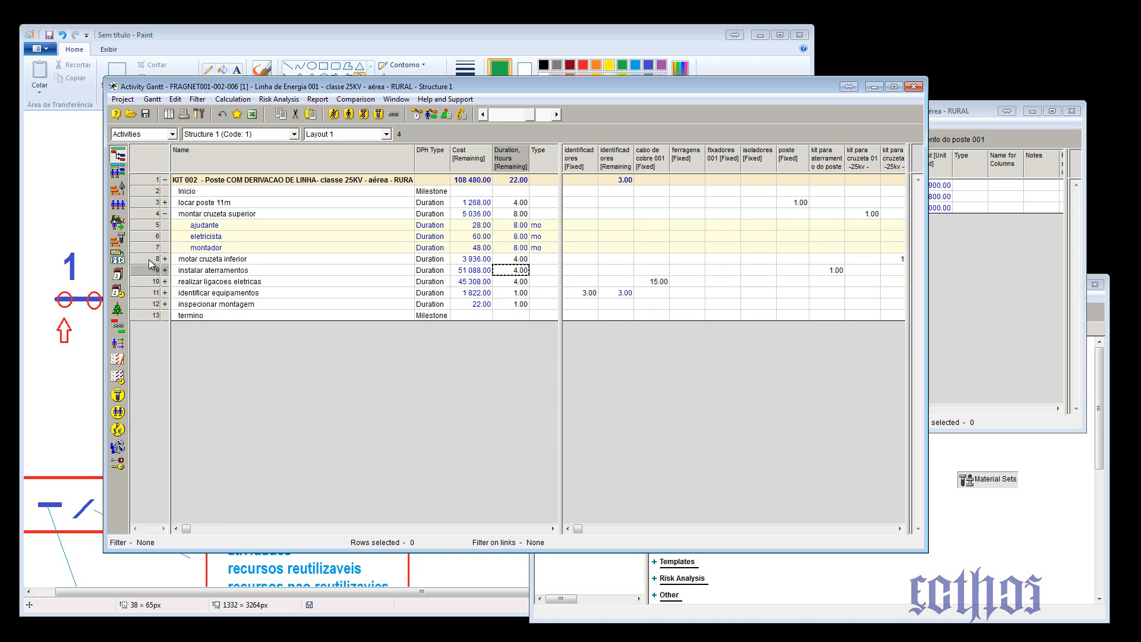
Step: Duplicate the activity "motar cruzeta inferior" and collapse the resources under "montar cruzeta superior"
{"action": "left_click", "coordinate": [149, 260]}
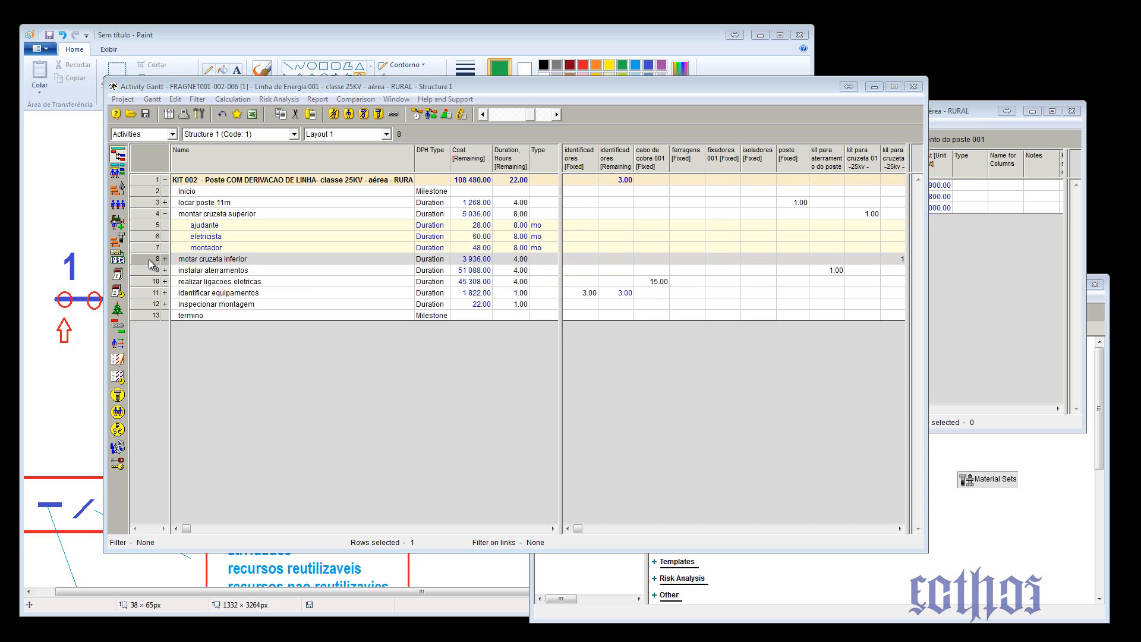
{"action": "key", "text": "ctrl+v"}
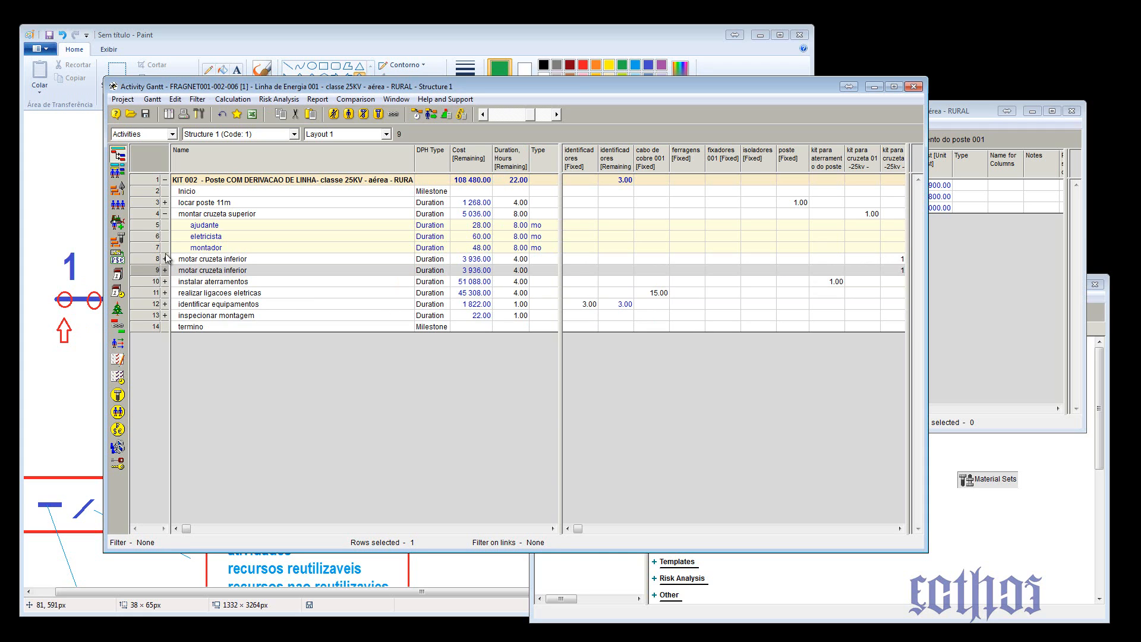
{"action": "left_click", "coordinate": [165, 214]}
Step: Rename the two identical lower crossarm activities "motar cruzeta inferior 01" and "motar cruzeta inferior 02"
{"action": "left_click", "coordinate": [273, 226]}
{"action": "left_click", "coordinate": [273, 226]}
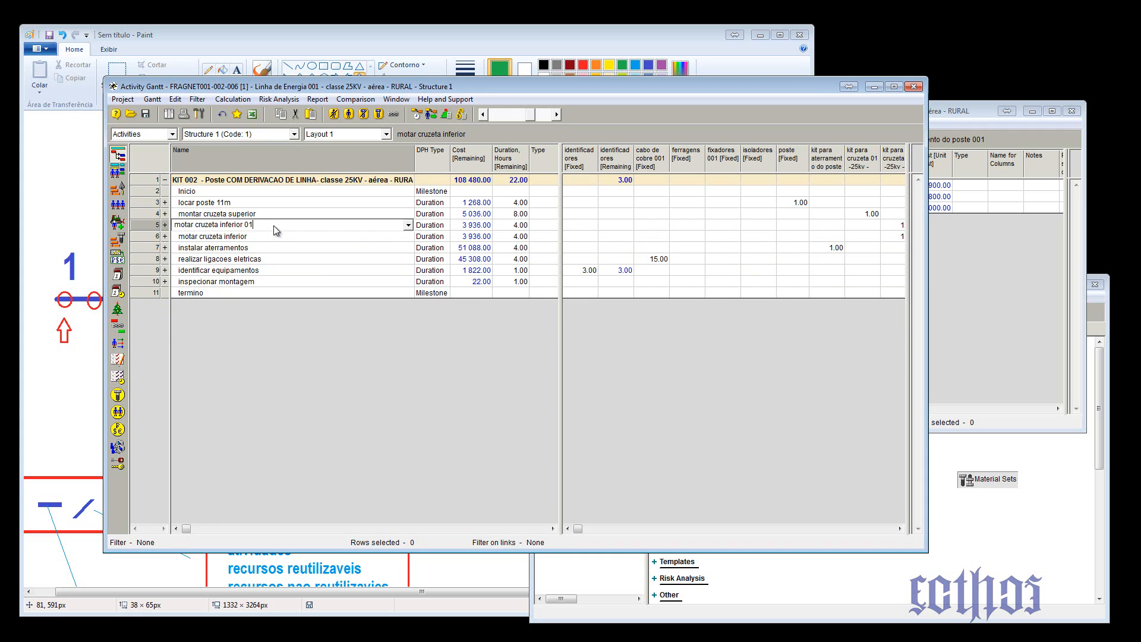
{"action": "left_click", "coordinate": [275, 236]}
{"action": "left_click", "coordinate": [274, 237]}
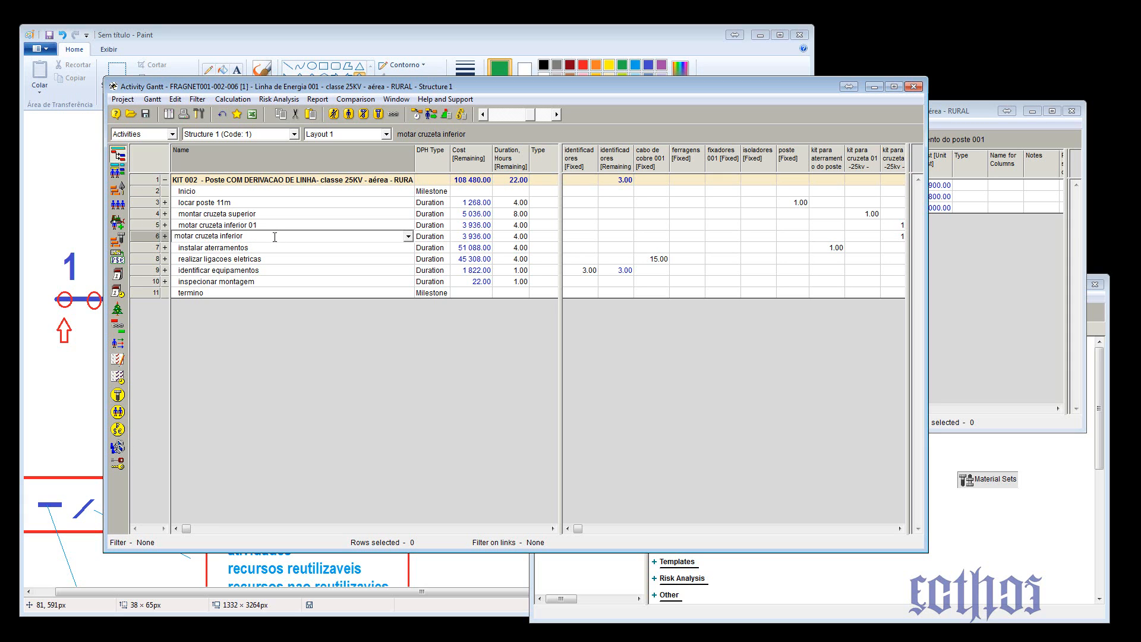
{"action": "type", "text": "02"}
{"action": "left_click", "coordinate": [291, 258]}
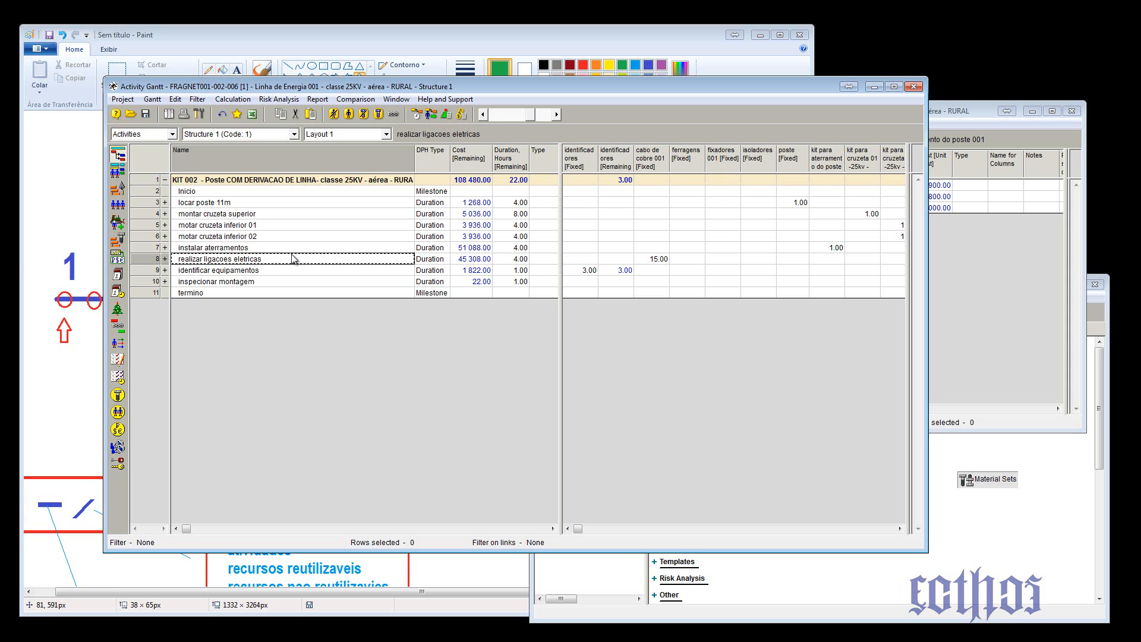
Step: Set the durations of "identificar equipamentos" and "inspecionar montagem" to 2 hours each
{"action": "left_click", "coordinate": [166, 236]}
{"action": "left_click", "coordinate": [166, 236]}
{"action": "left_click", "coordinate": [510, 281]}
{"action": "left_click", "coordinate": [509, 280]}
{"action": "type", "text": "2"}
Step: Save the project and recalculate its schedule with the current options
{"action": "left_click", "coordinate": [472, 236]}
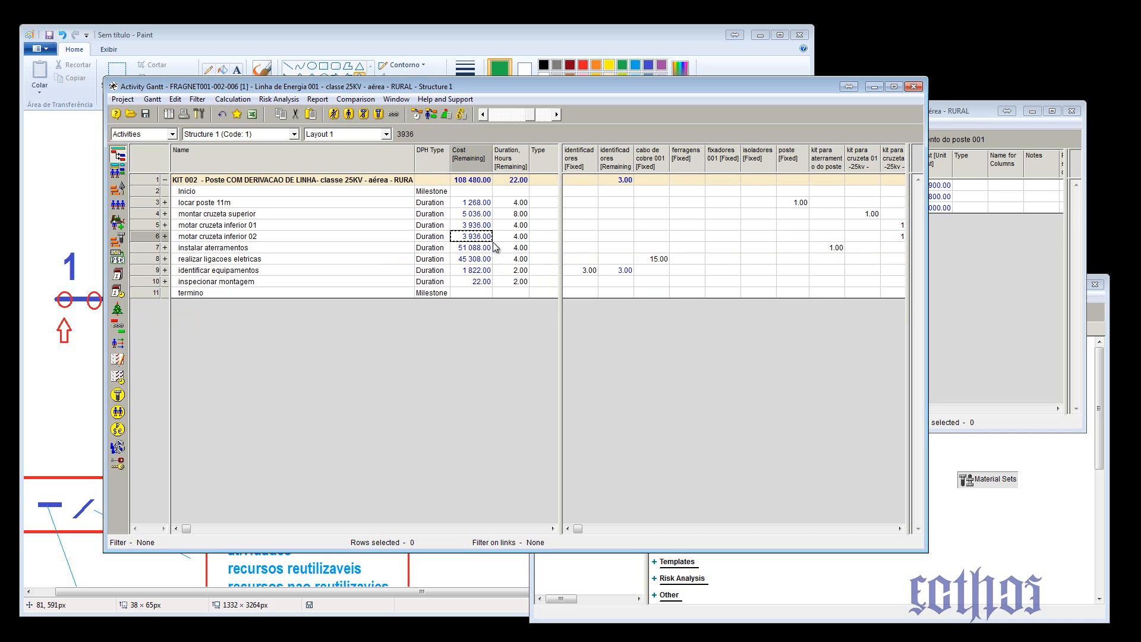
{"action": "left_click", "coordinate": [150, 115]}
{"action": "left_click", "coordinate": [418, 115]}
{"action": "key", "text": "Return"}
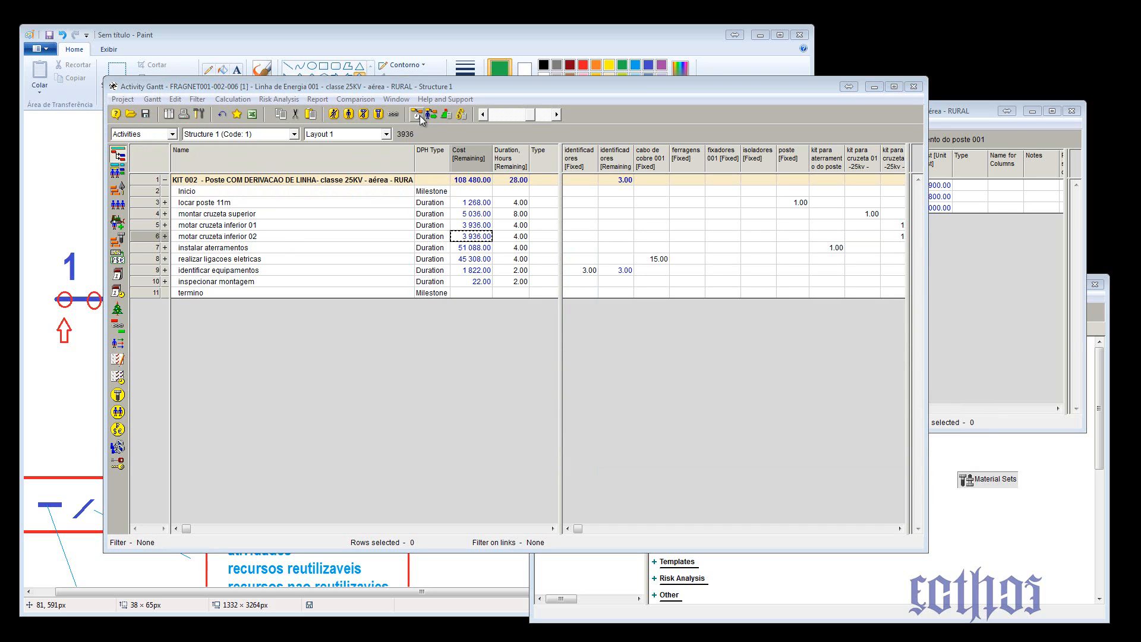
Step: Run the cost and material calculation, keeping the current calculation options
{"action": "left_click", "coordinate": [462, 116]}
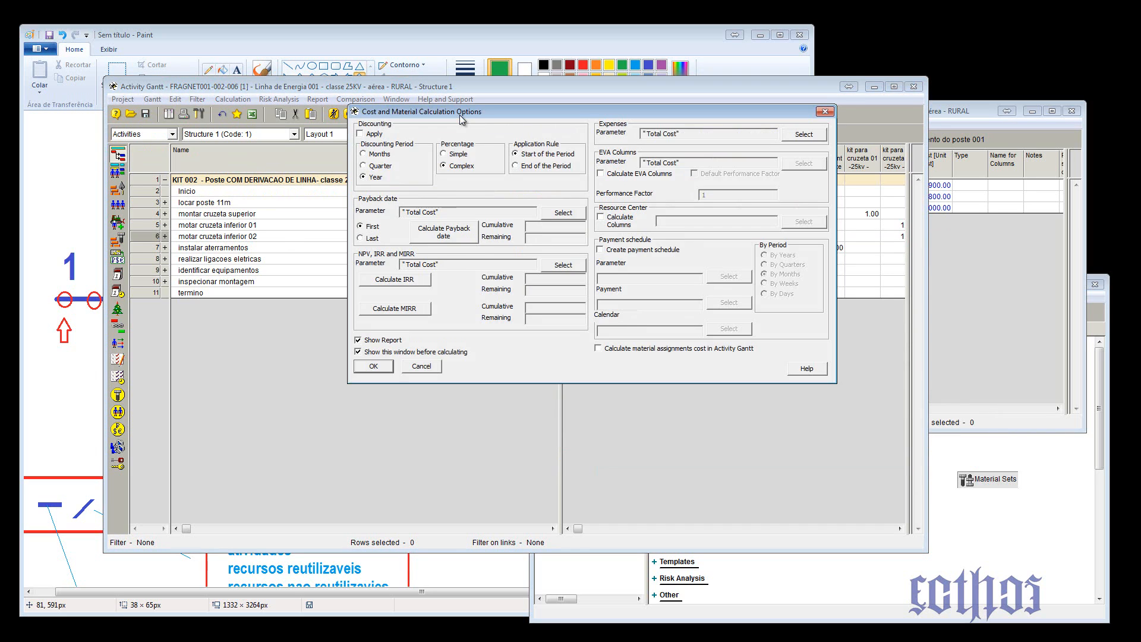
{"action": "key", "text": "Return"}
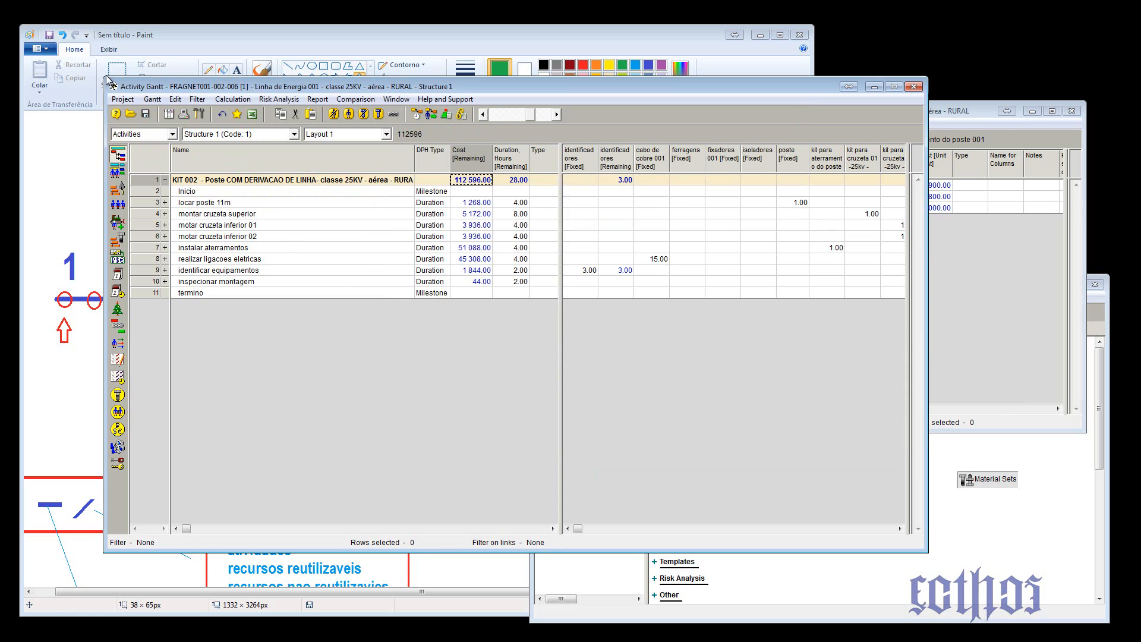
Step: Close the Activity Gantt and Material Sets windows of project FRAGNET001-002-006
{"action": "mouse_move", "coordinate": [106, 77]}
{"action": "left_mouse_down"}
{"action": "mouse_move", "coordinate": [206, 113]}
{"action": "mouse_move", "coordinate": [327, 190]}
{"action": "left_mouse_up"}
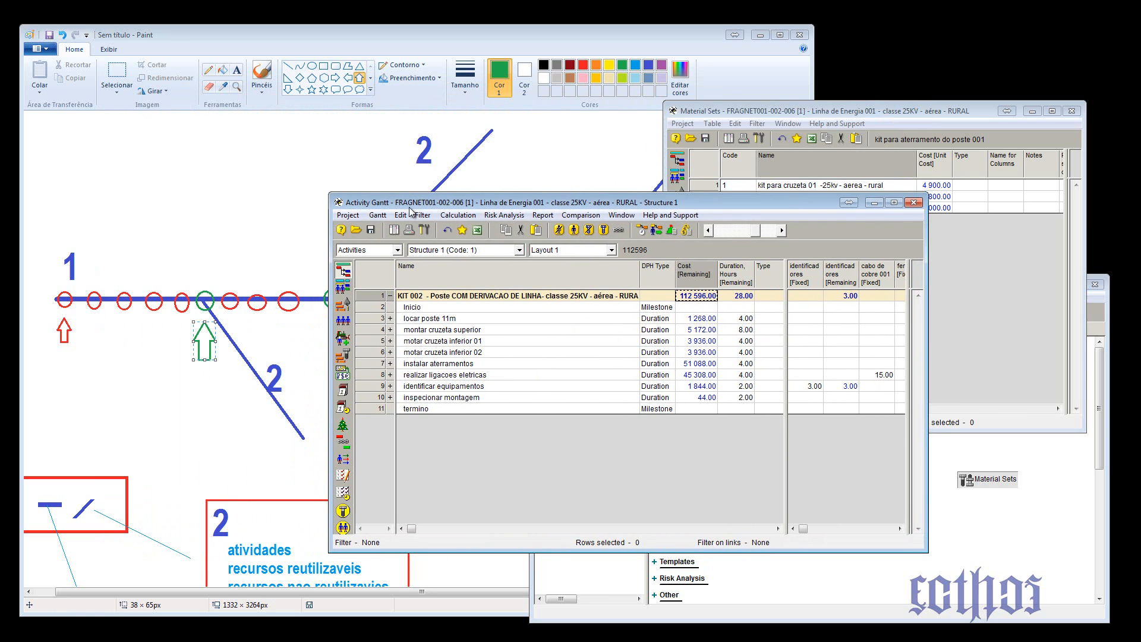
{"action": "left_click_drag", "start_coordinate": [409, 202], "coordinate": [543, 258]}
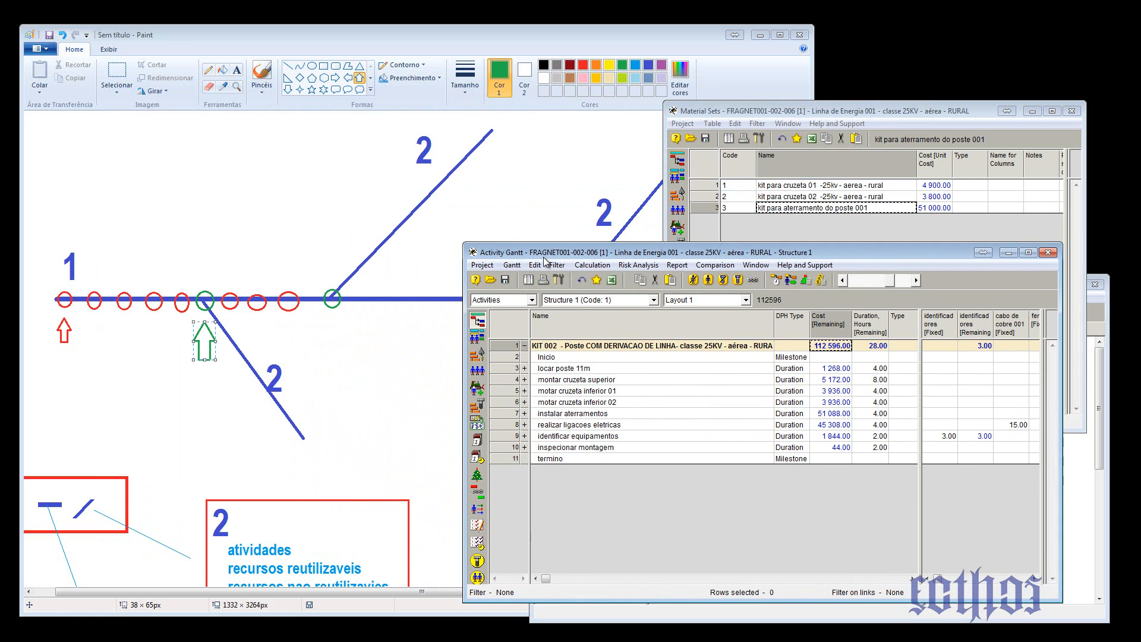
{"action": "left_click", "coordinate": [1048, 252]}
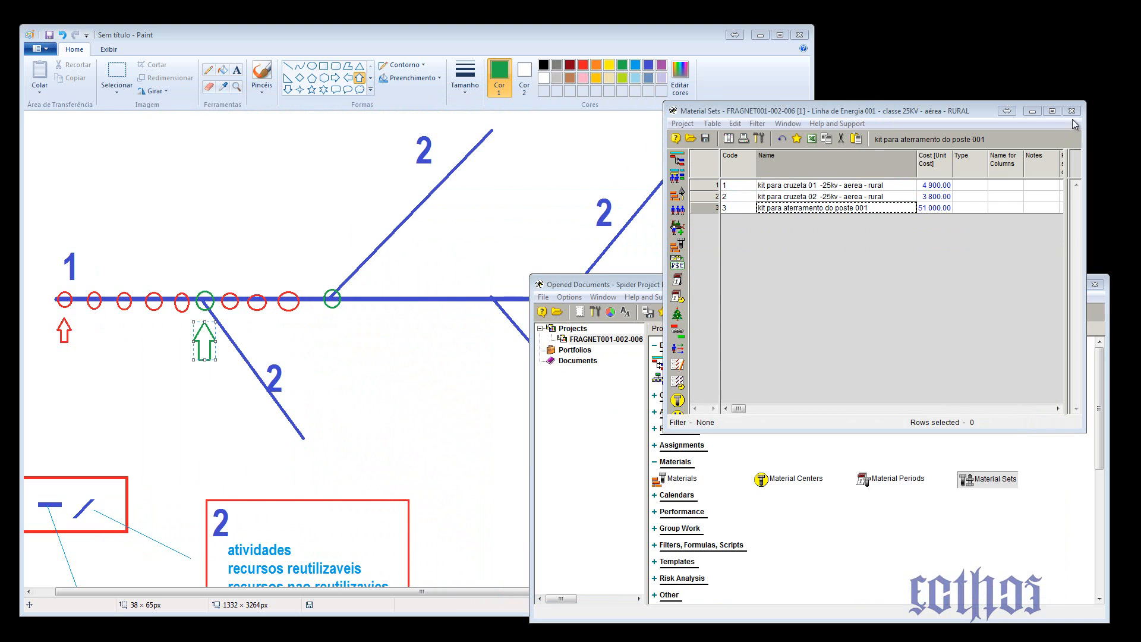
{"action": "left_click", "coordinate": [1072, 111]}
Step: Open project FRAGNET001-002-006 from the FRAGNET storage
{"action": "left_click_drag", "start_coordinate": [873, 285], "coordinate": [895, 195]}
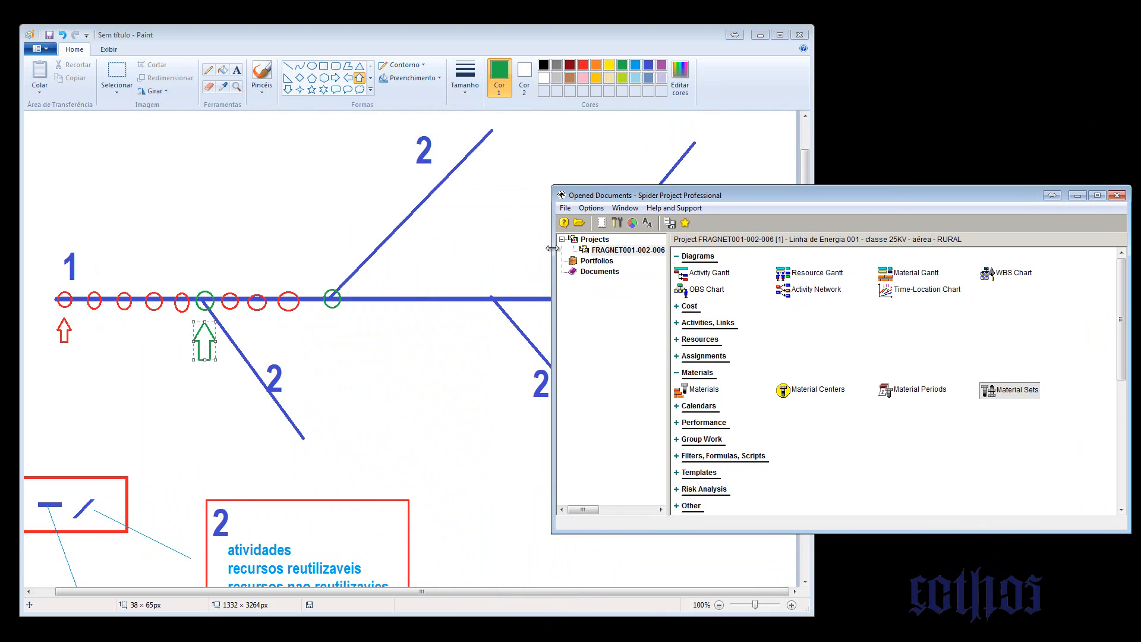
{"action": "left_click", "coordinate": [579, 223]}
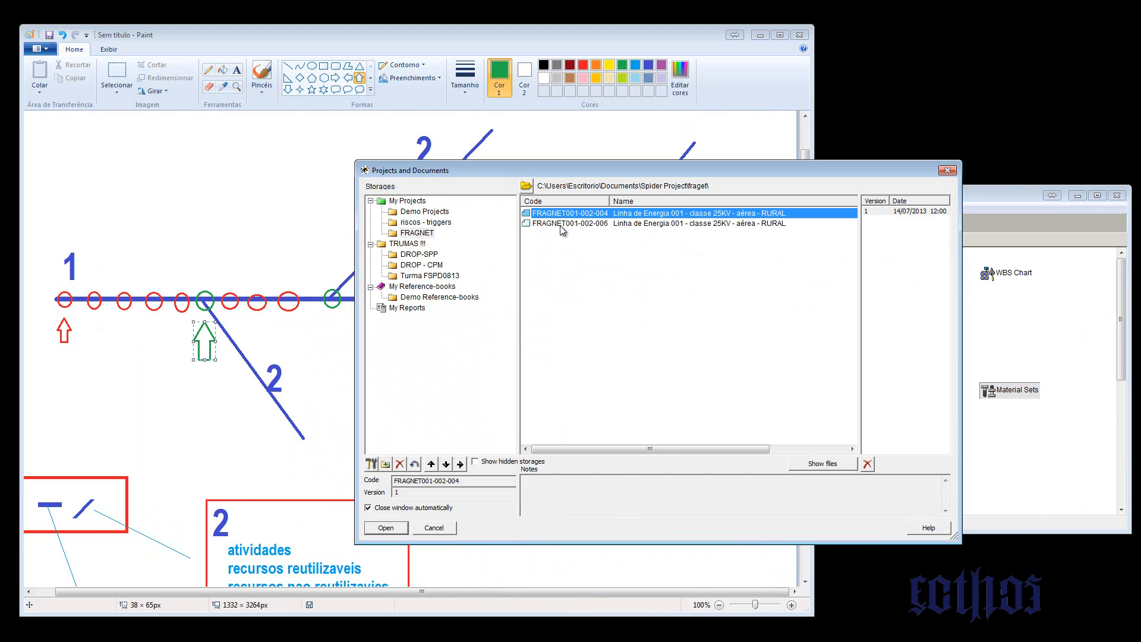
{"action": "left_click", "coordinate": [561, 225]}
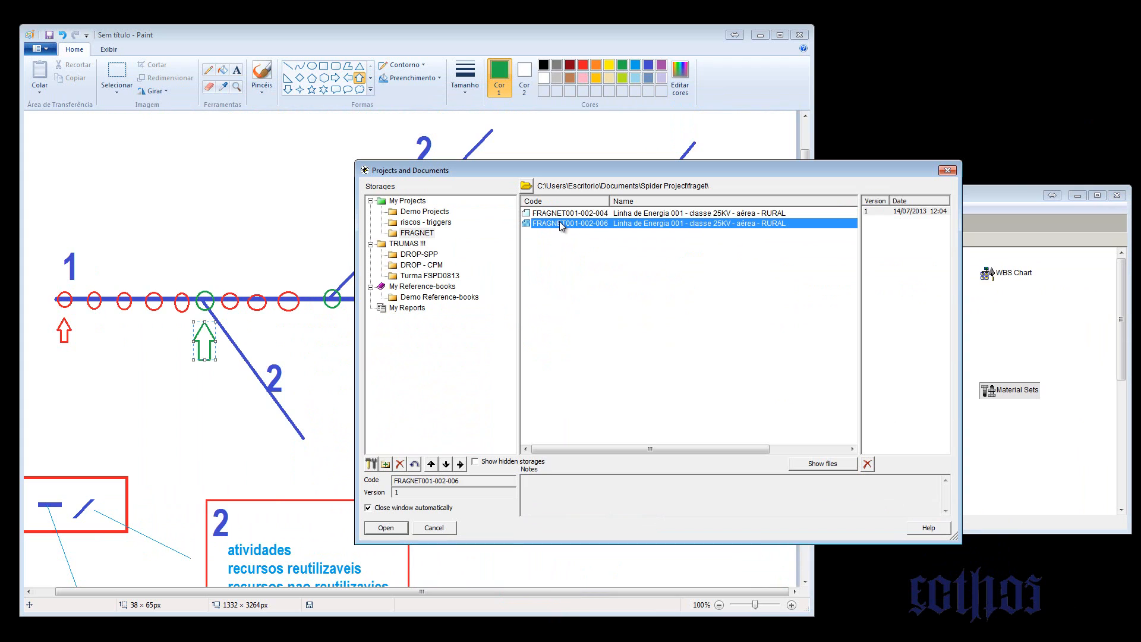
{"action": "left_click", "coordinate": [561, 215]}
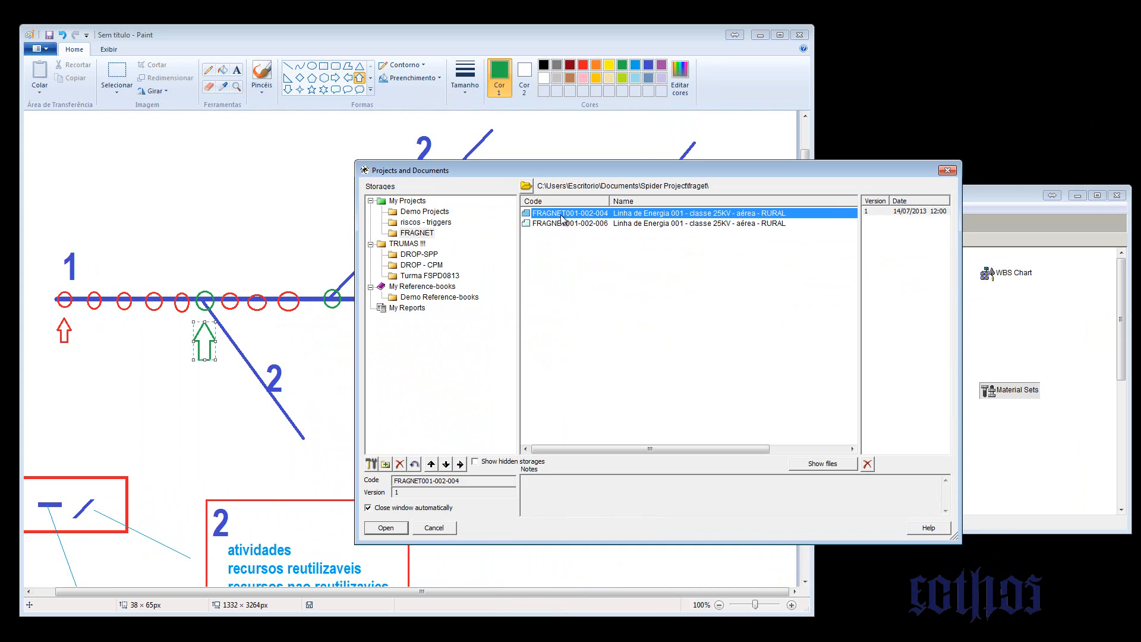
{"action": "left_click", "coordinate": [562, 223]}
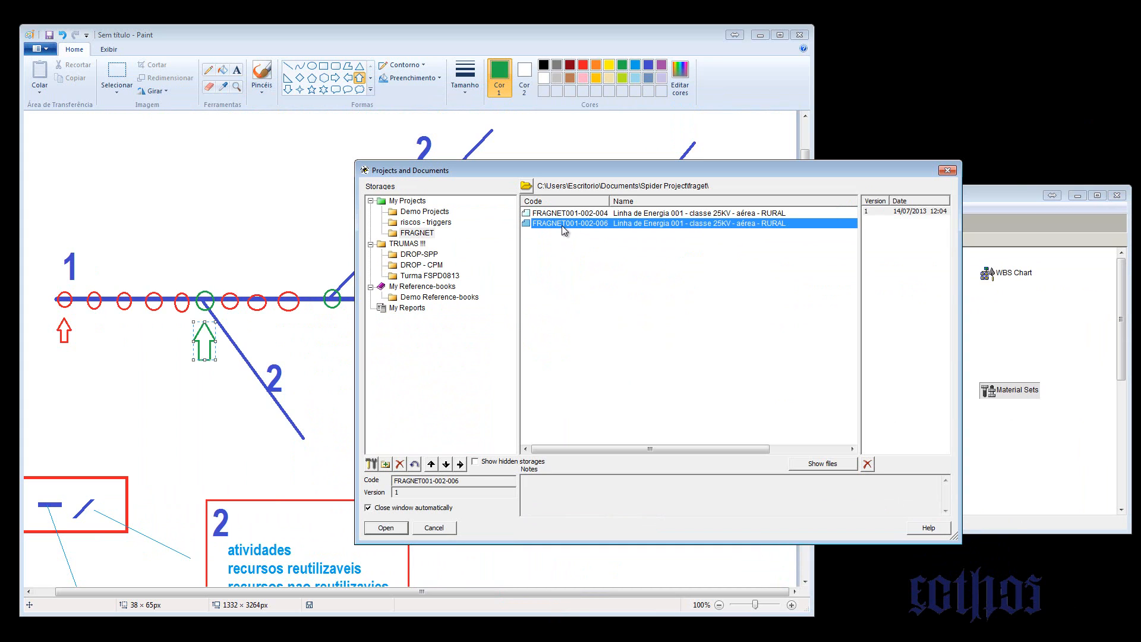
{"action": "double_click", "coordinate": [557, 224]}
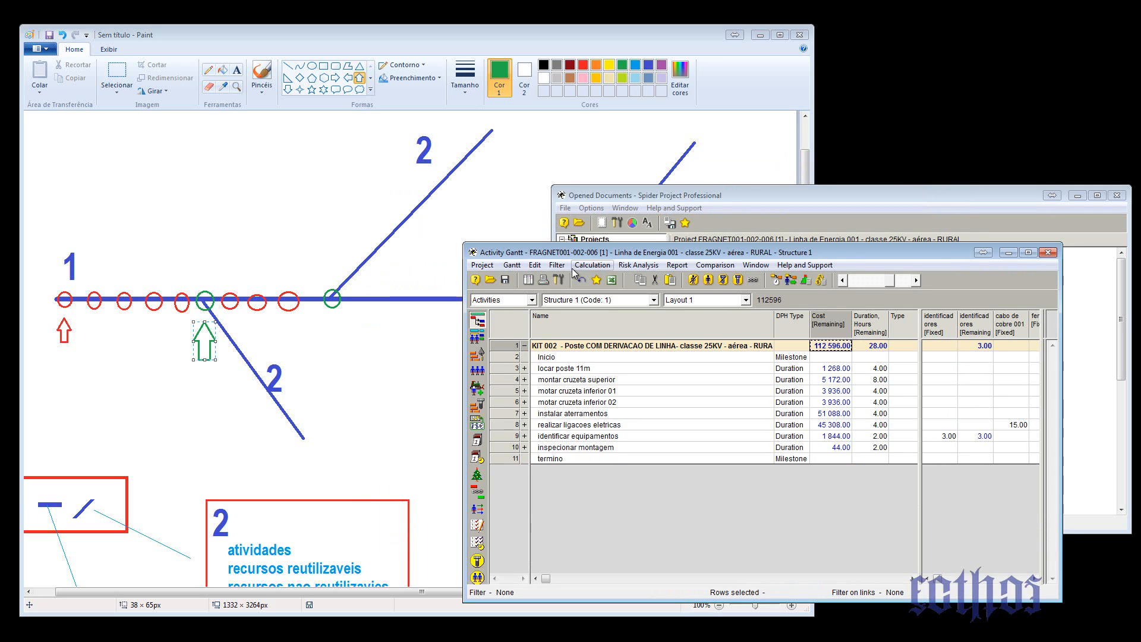
Step: Open the properties of project FRAGNET001-002-006 for editing its name
{"action": "left_click", "coordinate": [487, 222]}
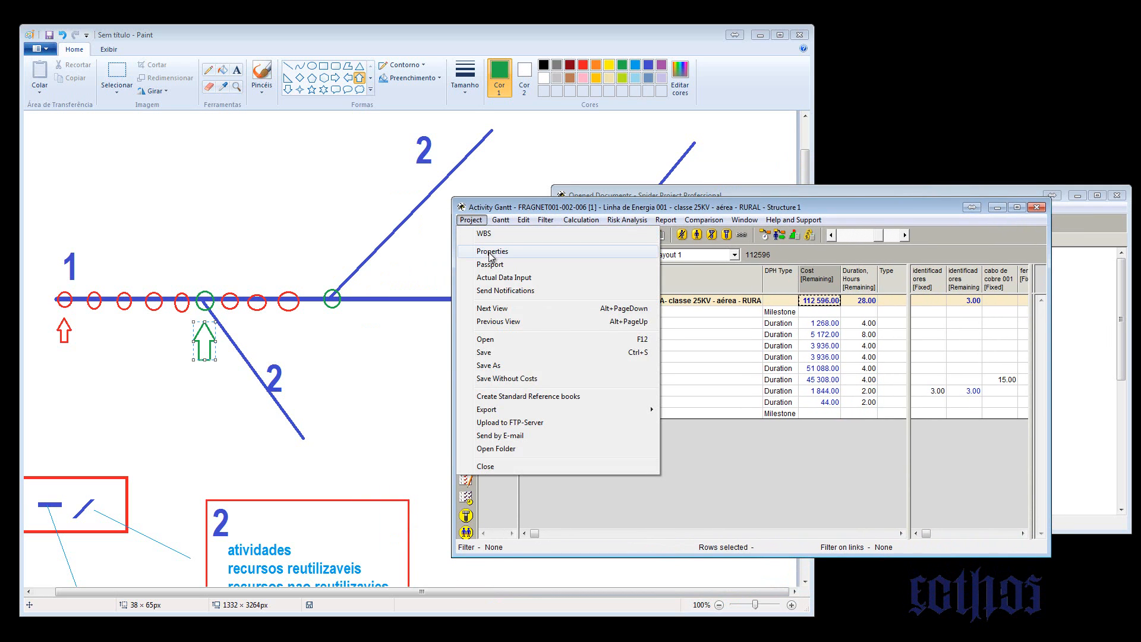
{"action": "left_click", "coordinate": [492, 253]}
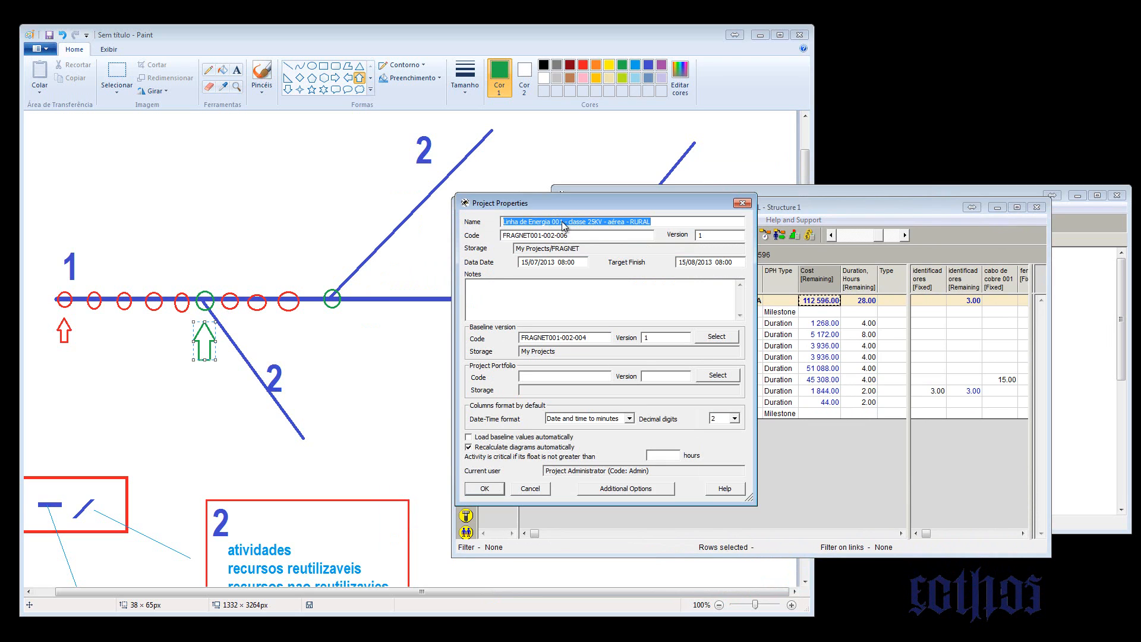
{"action": "left_click_drag", "start_coordinate": [575, 208], "coordinate": [602, 220]}
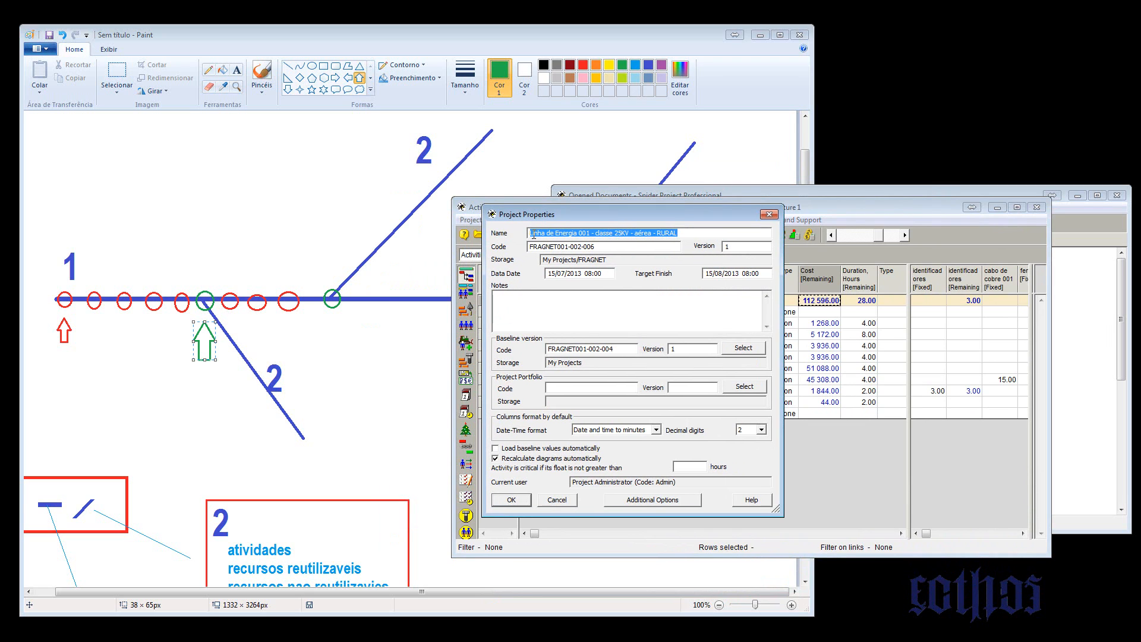
{"action": "left_click", "coordinate": [532, 235]}
{"action": "type", "text": "poSTE"}
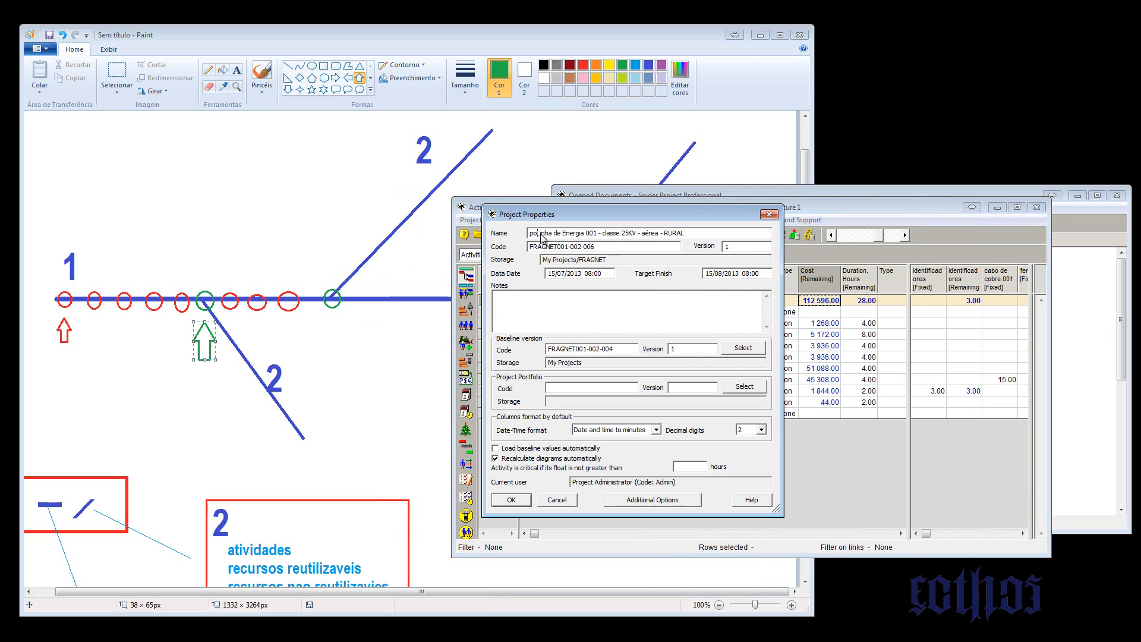
{"action": "type", "text": " 01 -"}
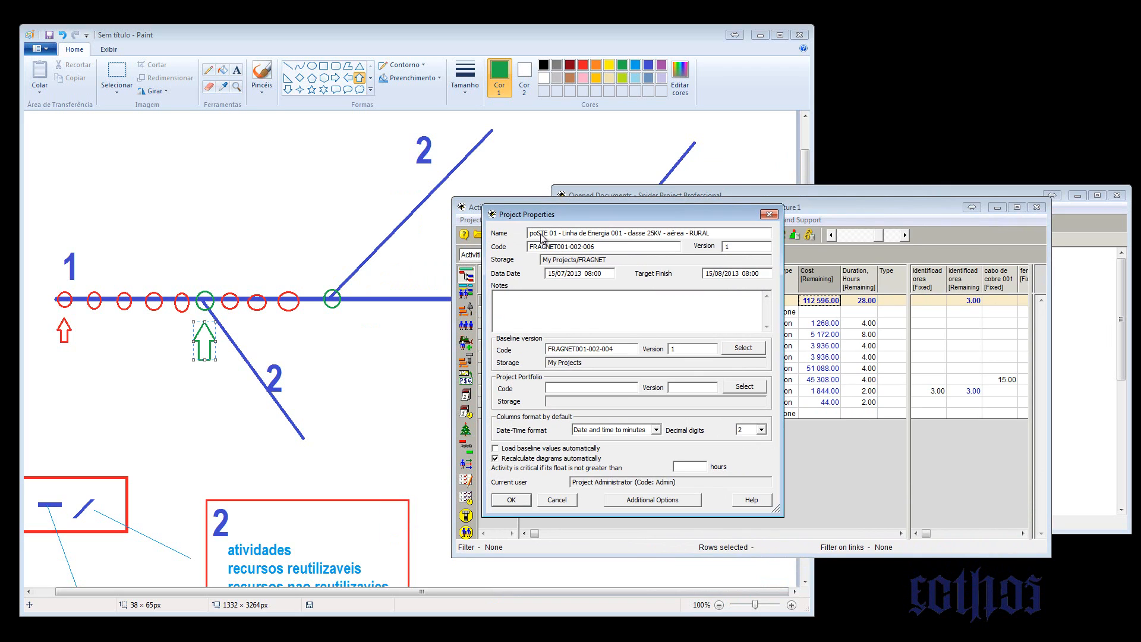
{"action": "key", "text": "BackSpace"}
{"action": "key", "text": "BackSpace"}
{"action": "key", "text": "BackSpace"}
{"action": "key", "text": "BackSpace"}
{"action": "key", "text": "BackSpace"}
{"action": "key", "text": "BackSpace"}
{"action": "key", "text": "BackSpace"}
{"action": "key", "text": "BackSpace"}
{"action": "key", "text": "BackSpace"}
{"action": "key", "text": "BackSpace"}
{"action": "key", "text": "BackSpace"}
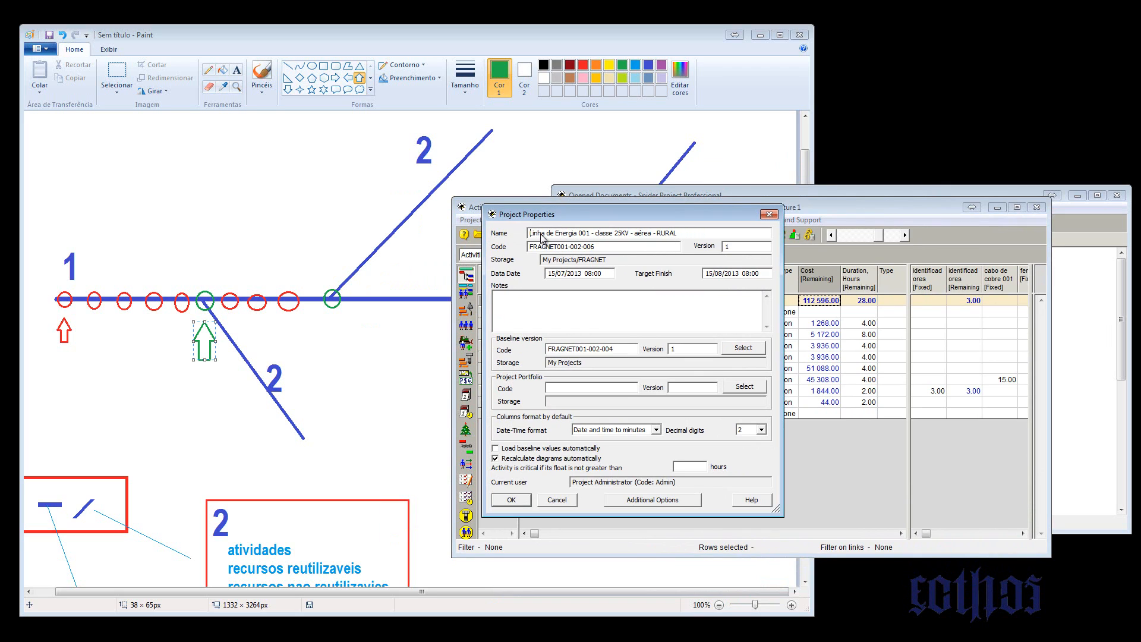
{"action": "type", "text": "p"}
{"action": "key", "text": "BackSpace"}
Step: Insert "Poste 02 (derivacao) - " before the existing project name, copy that prefix, and apply the properties
{"action": "type", "text": "Poste 01"}
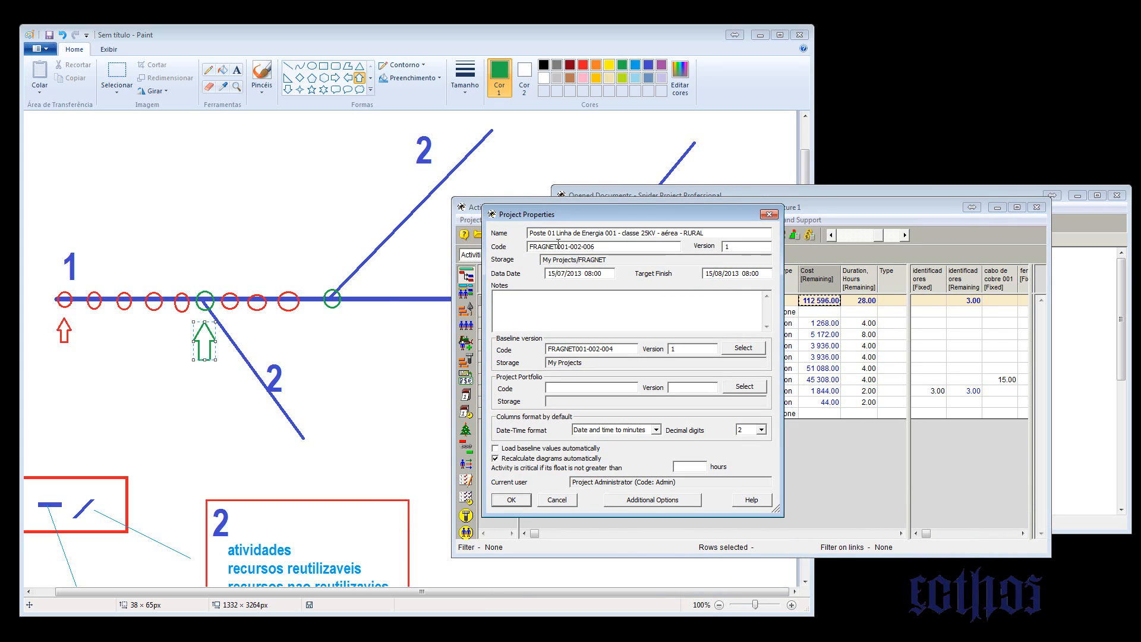
{"action": "left_click", "coordinate": [555, 235]}
{"action": "key", "text": "BackSpace"}
{"action": "type", "text": "2 (deriv"}
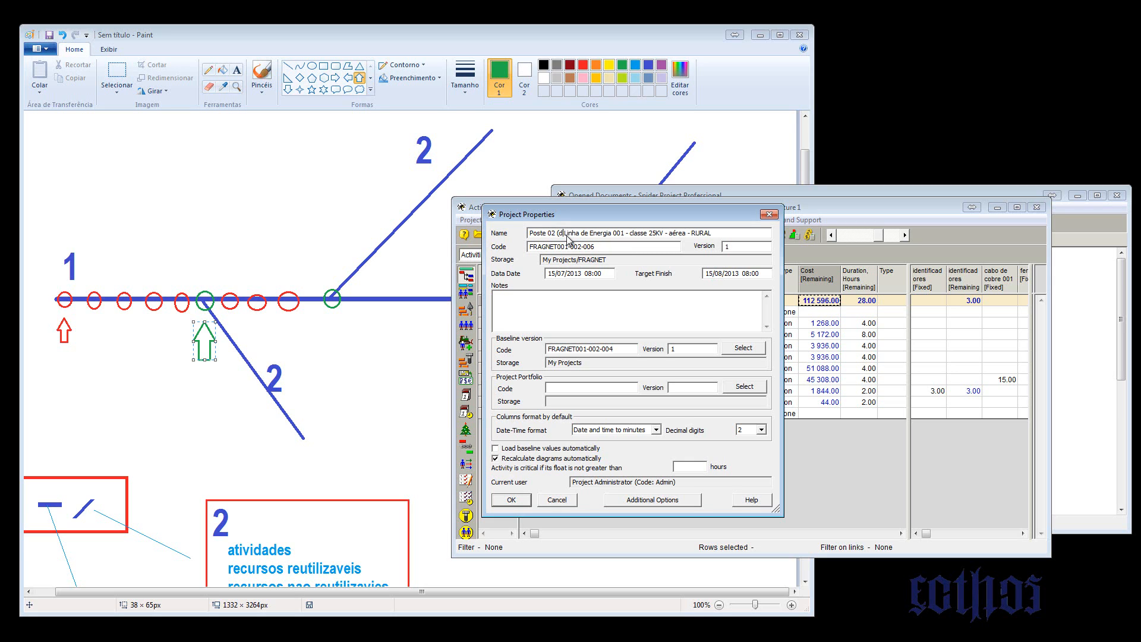
{"action": "type", "text": "cao"}
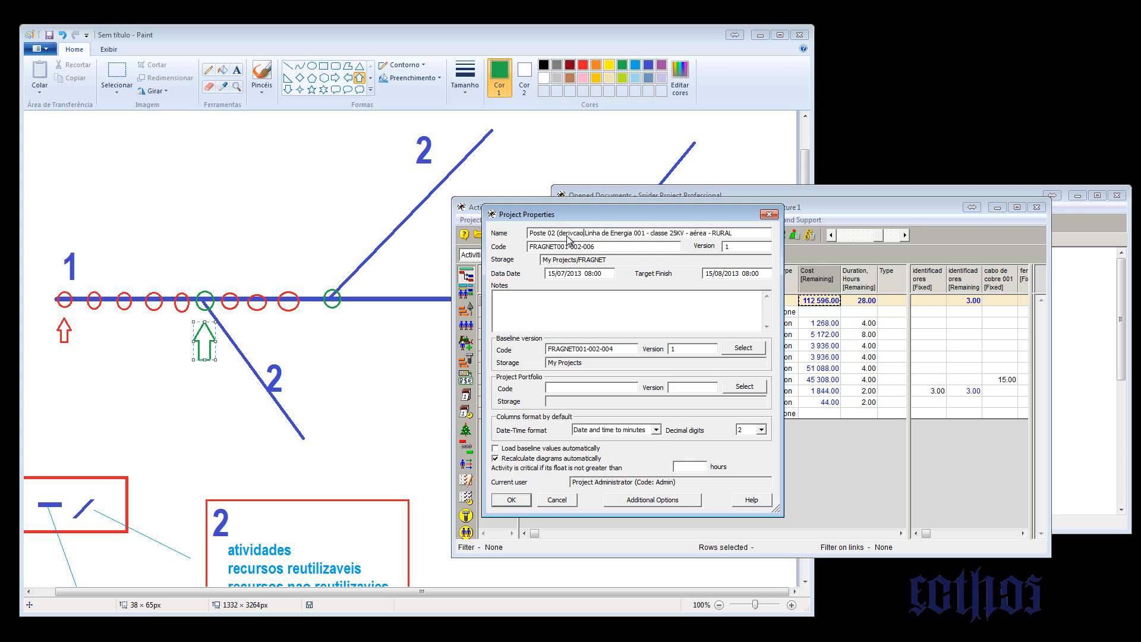
{"action": "key", "text": "BackSpace"}
{"action": "key", "text": "BackSpace"}
{"action": "key", "text": "BackSpace"}
{"action": "type", "text": "acao)"}
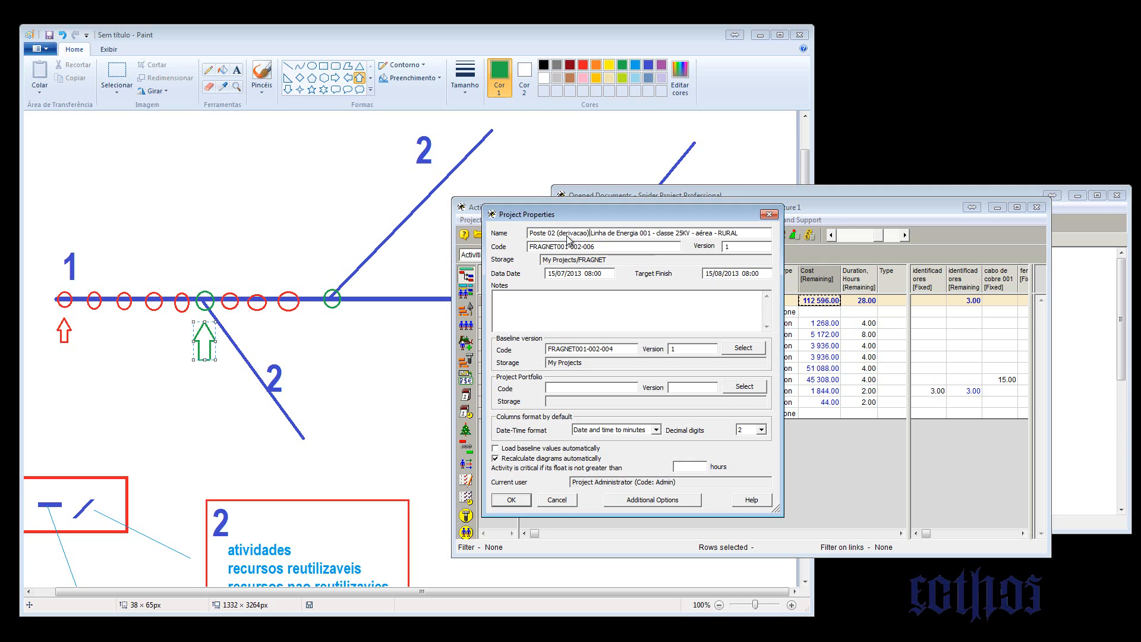
{"action": "type", "text": " -"}
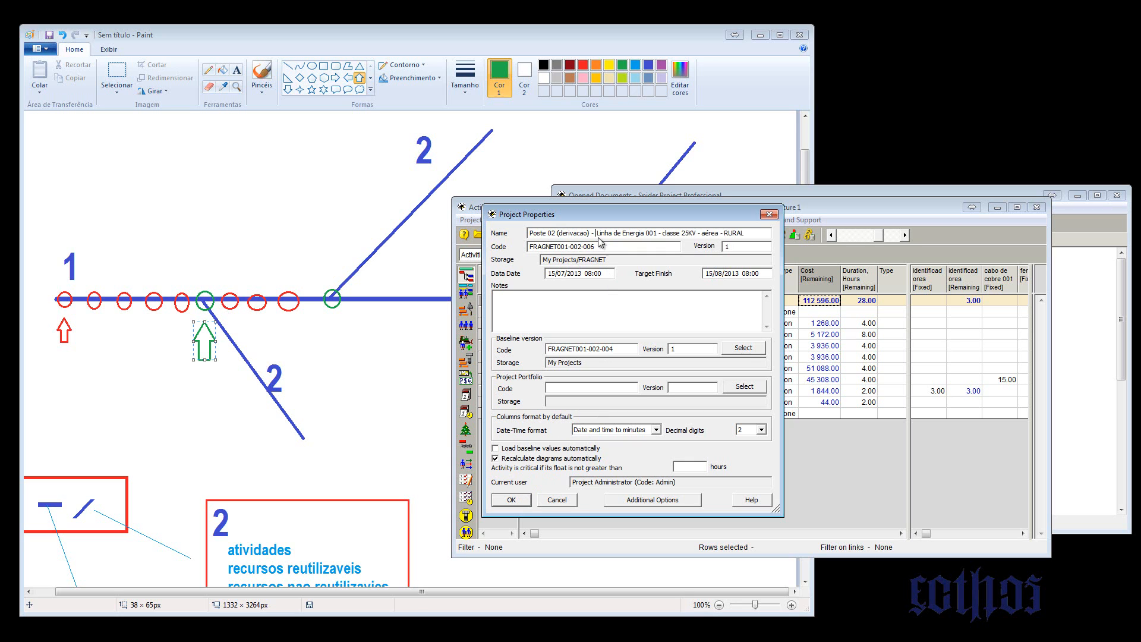
{"action": "left_click_drag", "start_coordinate": [598, 233], "coordinate": [479, 239]}
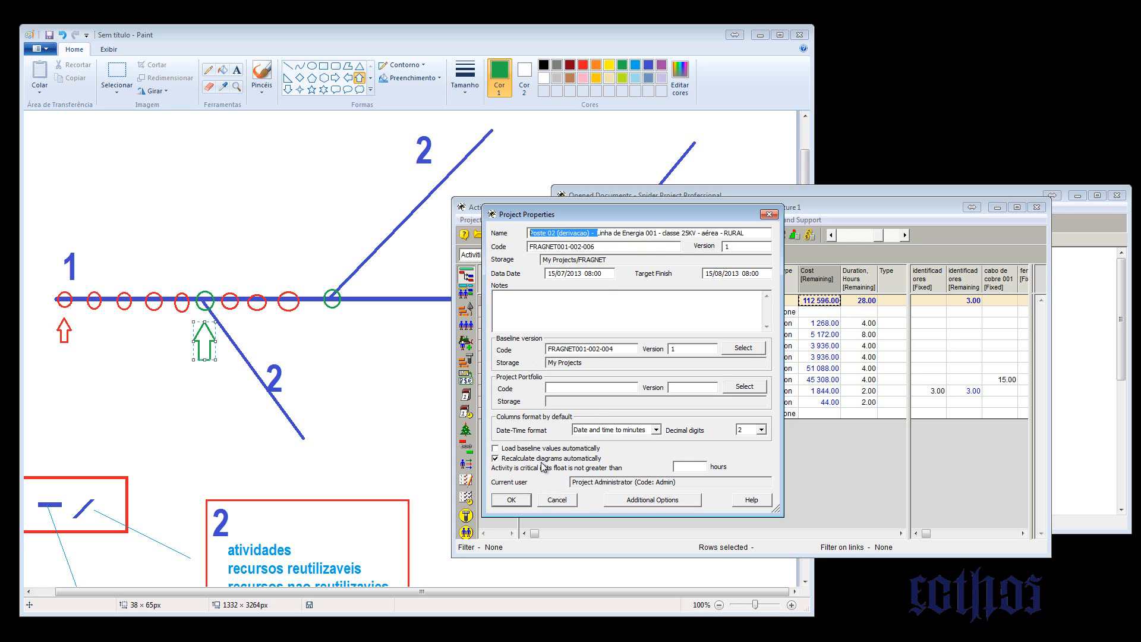
{"action": "left_click", "coordinate": [513, 500]}
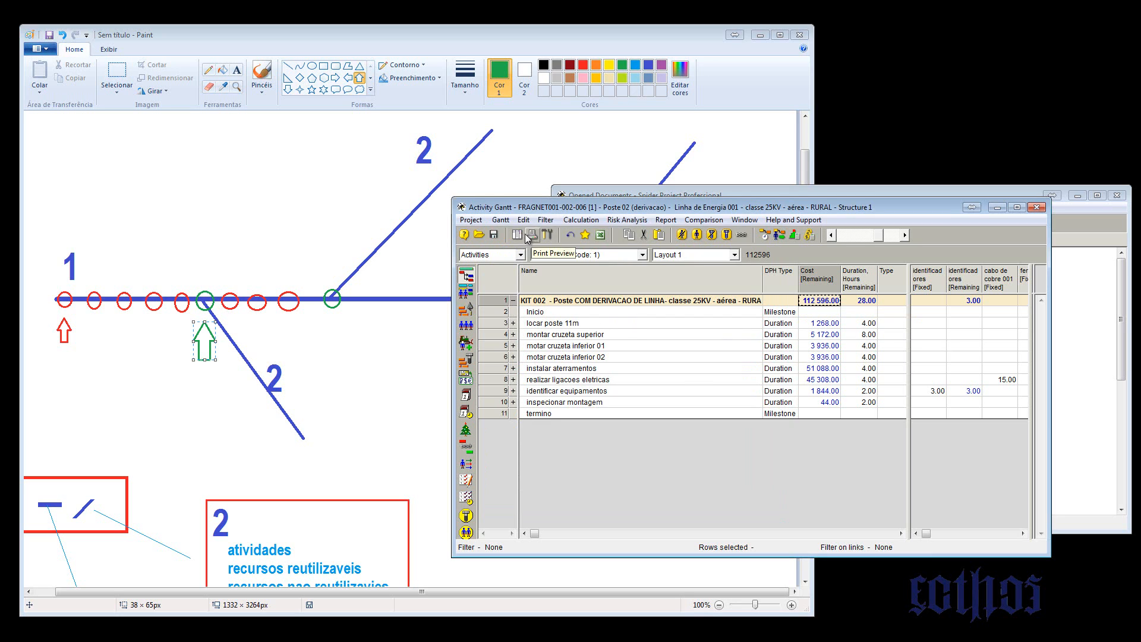
Step: Close the Activity Gantt of FRAGNET001-002-006 and open project FRAGNET001-002-004
{"action": "left_click", "coordinate": [1038, 207]}
{"action": "left_click", "coordinate": [589, 233]}
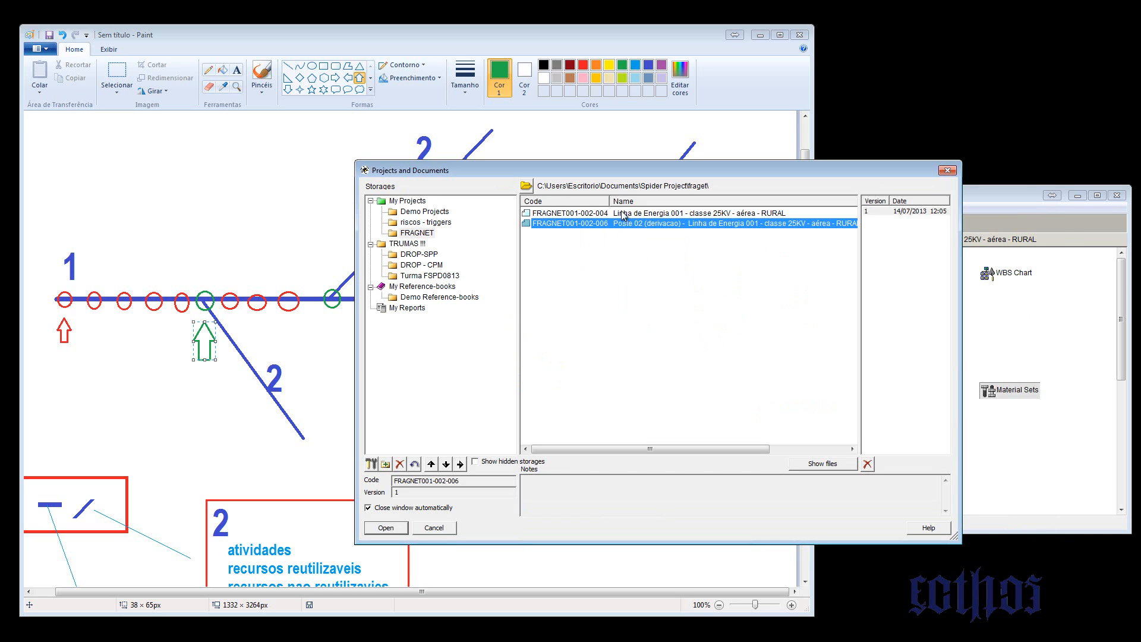
{"action": "left_click", "coordinate": [654, 213]}
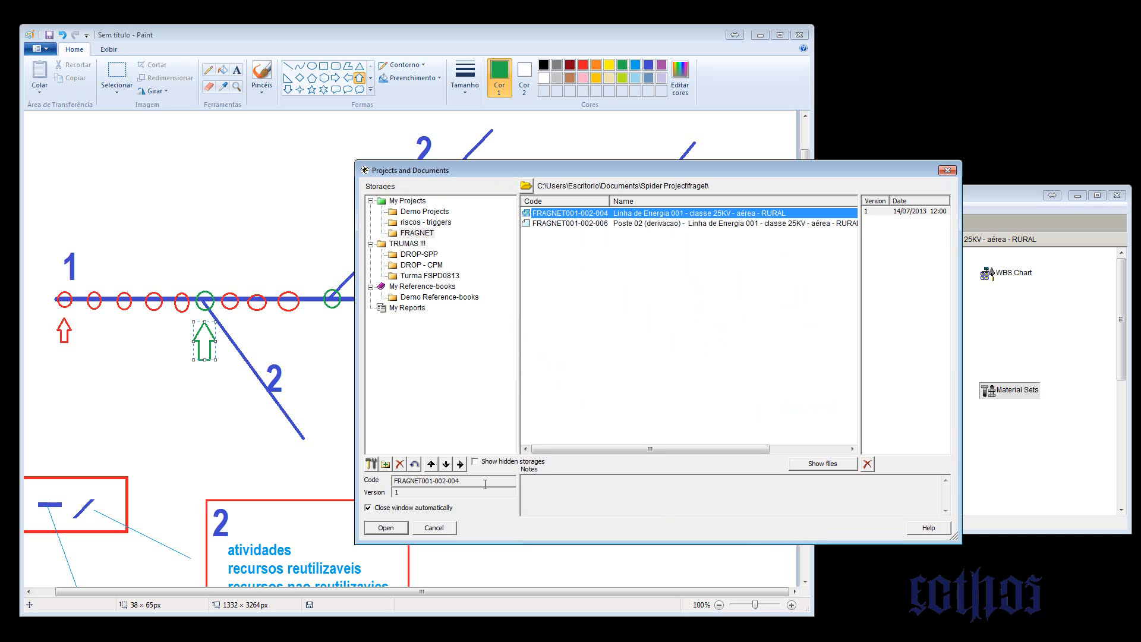
{"action": "left_click", "coordinate": [385, 528]}
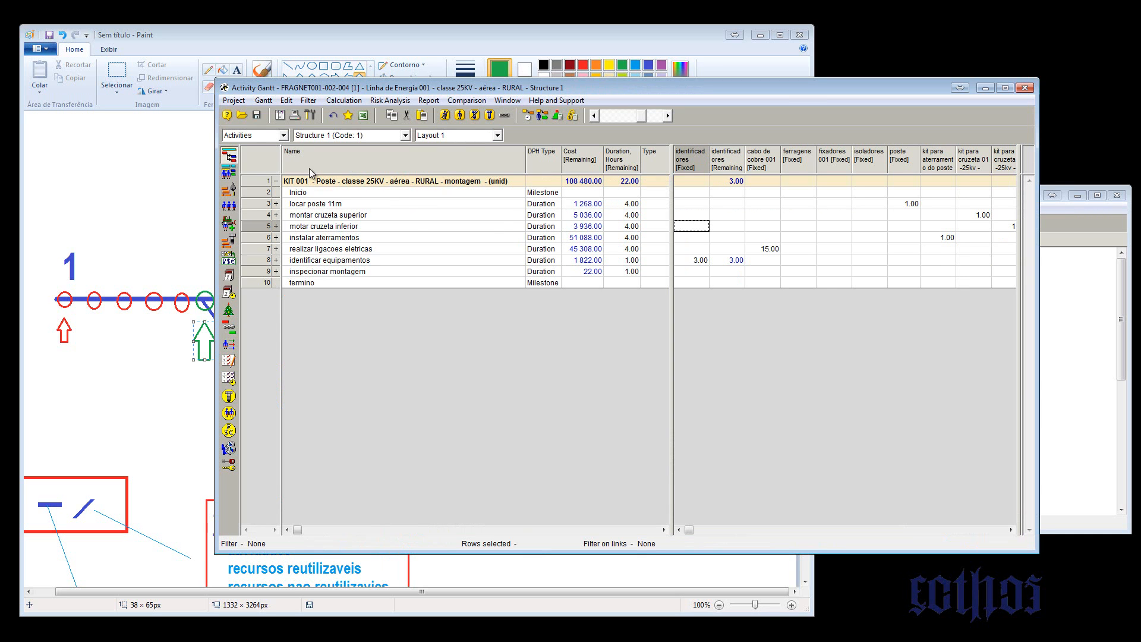
Step: Rename project FRAGNET001-002-004 as "Poste 01 (linha passante) - Linha de Energia 001 - classe 25KV - aérea - RURAL", reusing the copied prefix
{"action": "left_click", "coordinate": [241, 106]}
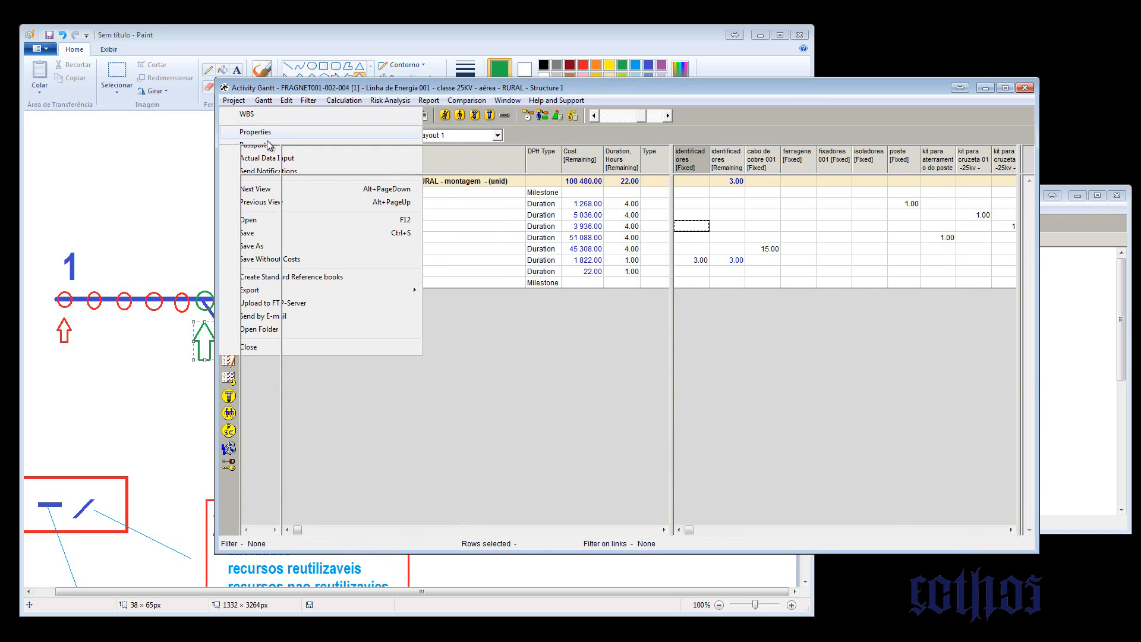
{"action": "left_click", "coordinate": [250, 132]}
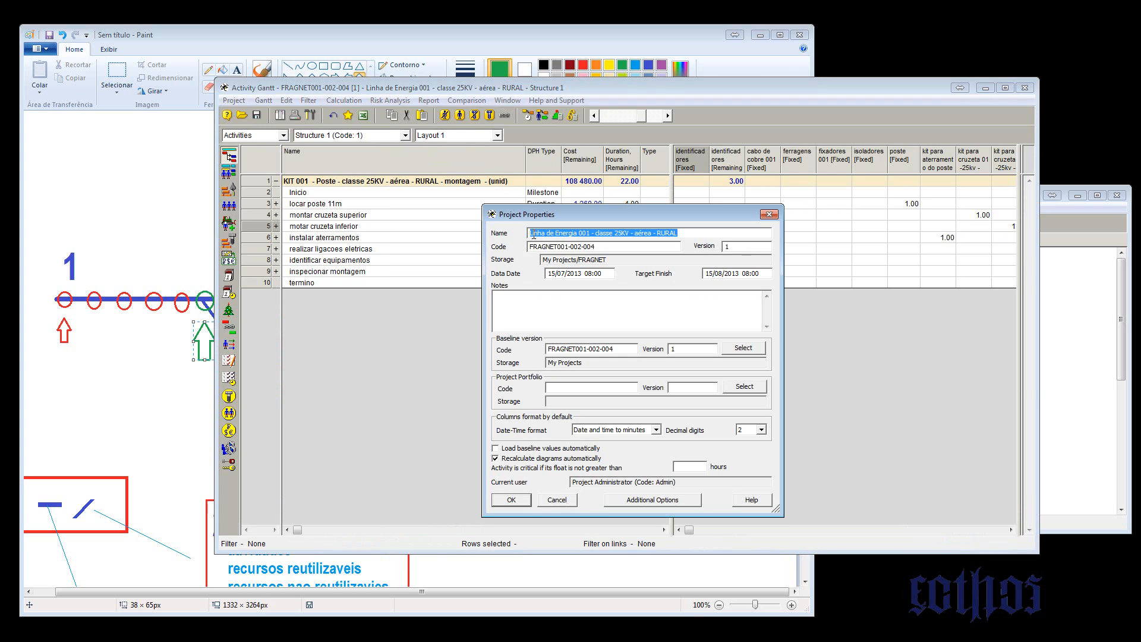
{"action": "left_click", "coordinate": [531, 233]}
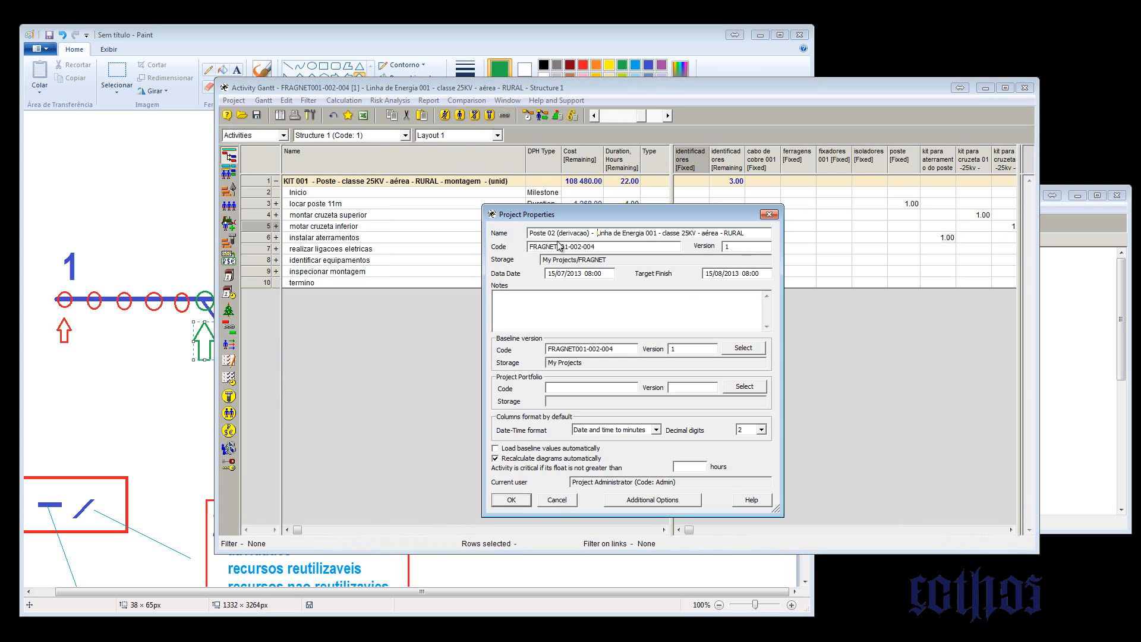
{"action": "left_click", "coordinate": [553, 233]}
{"action": "type", "text": "1"}
{"action": "key", "text": "Delete"}
{"action": "double_click", "coordinate": [581, 237]}
{"action": "type", "text": "(linha p"}
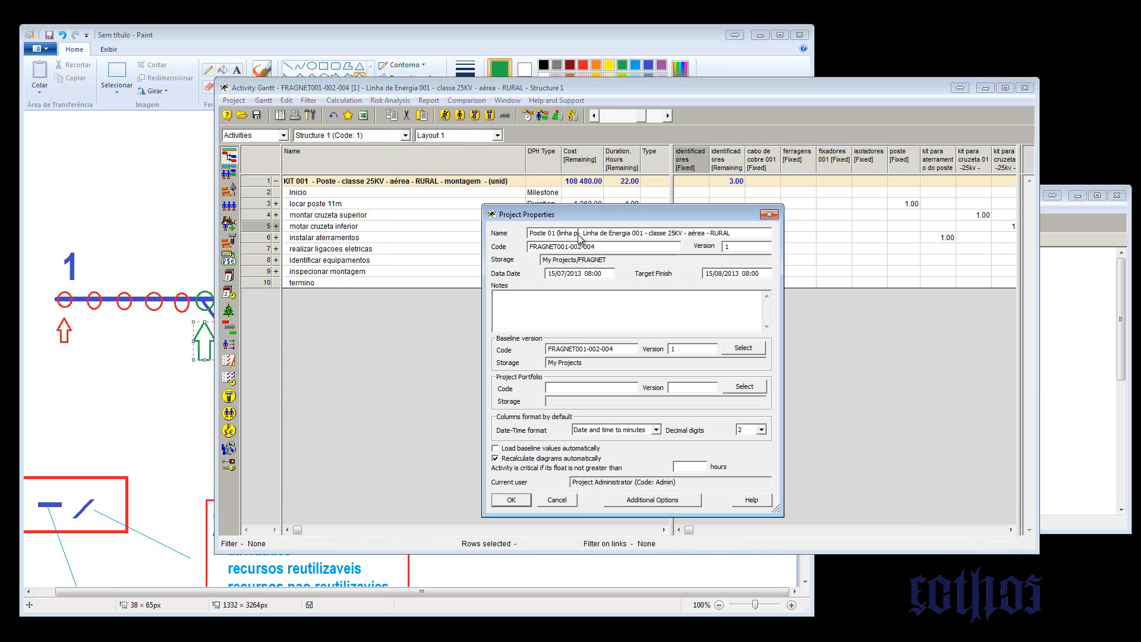
{"action": "type", "text": "assag"}
{"action": "key", "text": "BackSpace"}
{"action": "type", "text": "nte)"}
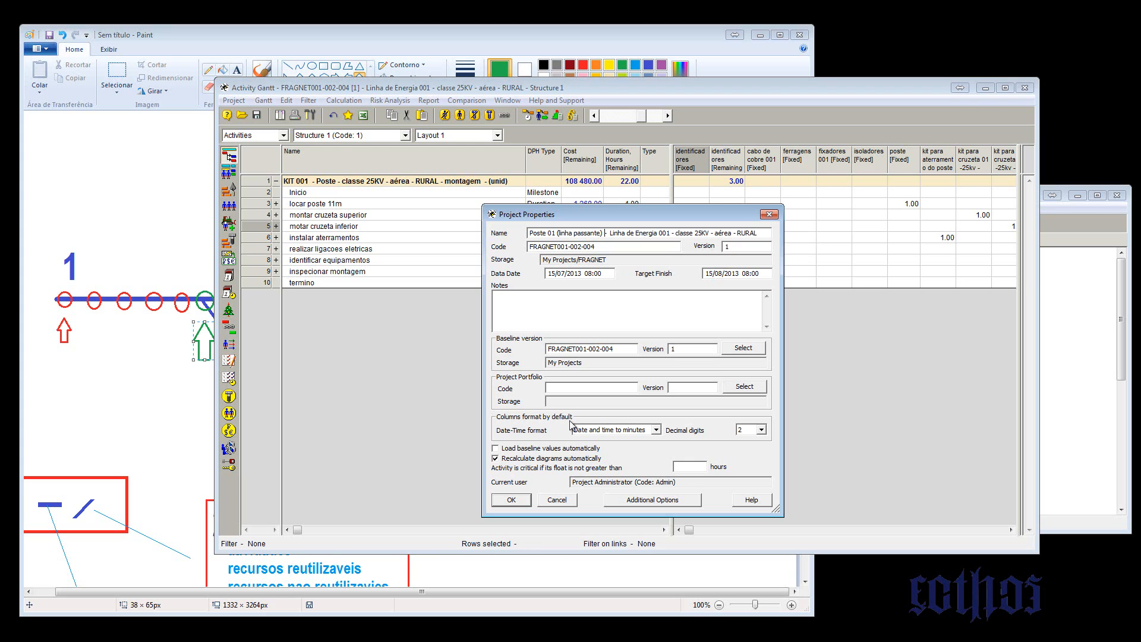
{"action": "left_click", "coordinate": [512, 500]}
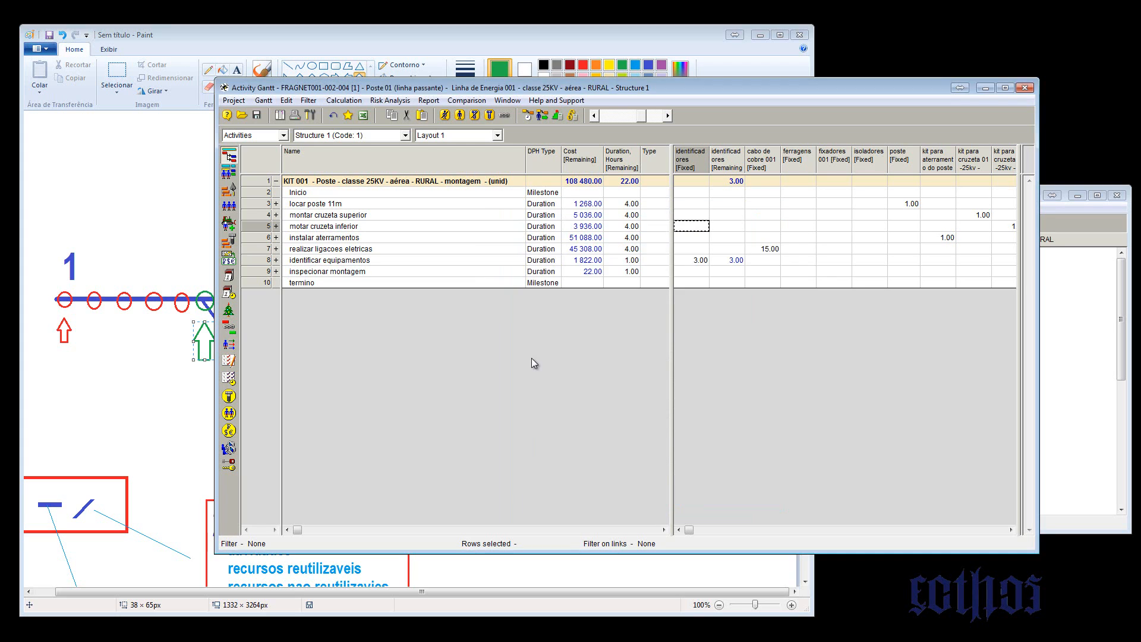
Step: Close the Activity Gantt of FRAGNET001-002-004 and shrink the Opened Documents window so it clears the Paint diagram
{"action": "left_click", "coordinate": [1025, 88]}
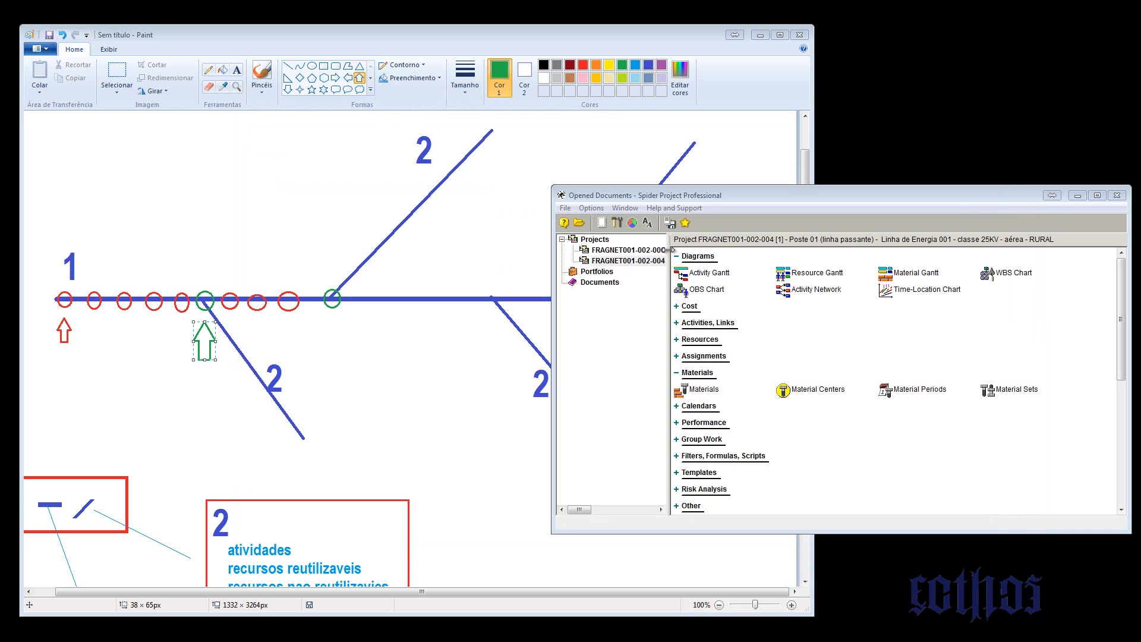
{"action": "mouse_move", "coordinate": [670, 254]}
{"action": "left_mouse_down"}
{"action": "mouse_move", "coordinate": [844, 258]}
{"action": "mouse_move", "coordinate": [665, 272]}
{"action": "left_mouse_up"}
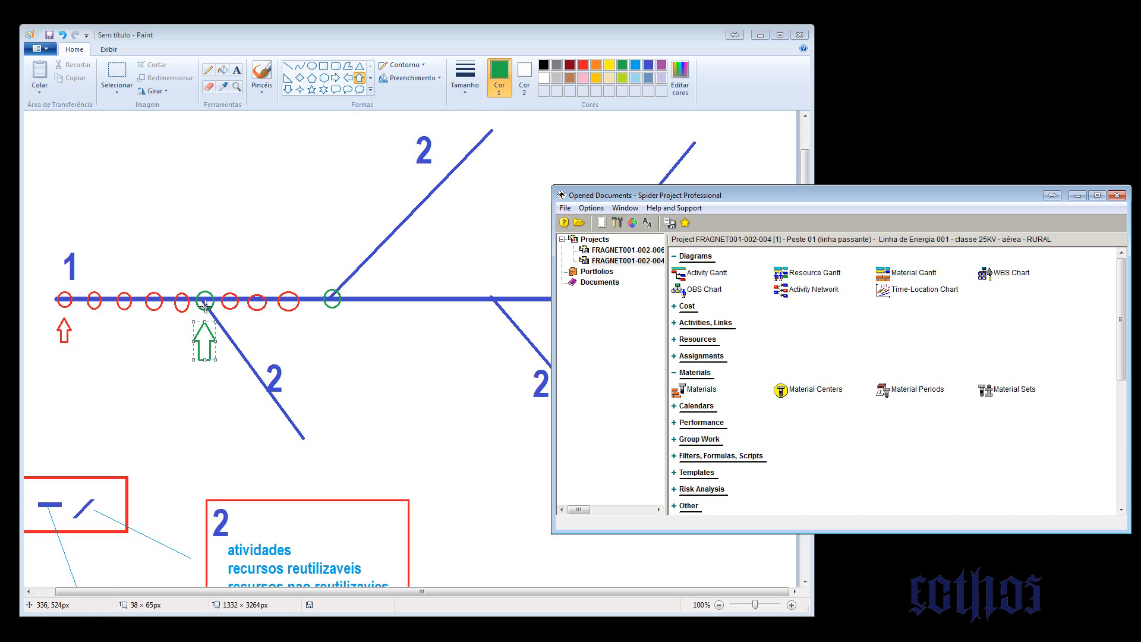
{"action": "left_click_drag", "start_coordinate": [1032, 196], "coordinate": [1014, 203]}
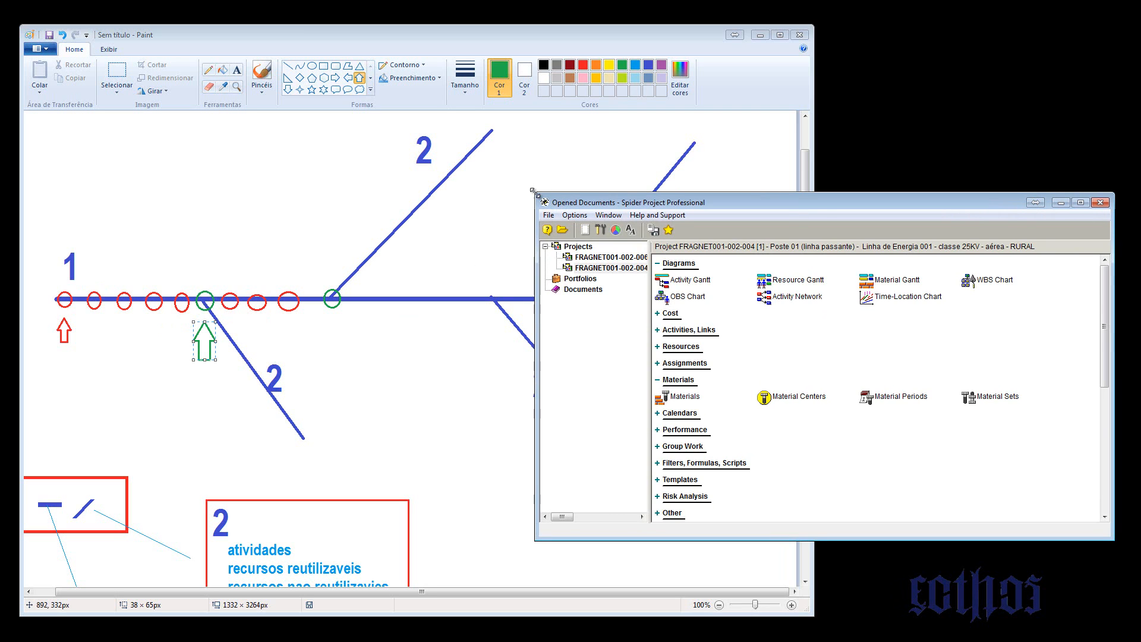
{"action": "left_click_drag", "start_coordinate": [532, 191], "coordinate": [826, 160]}
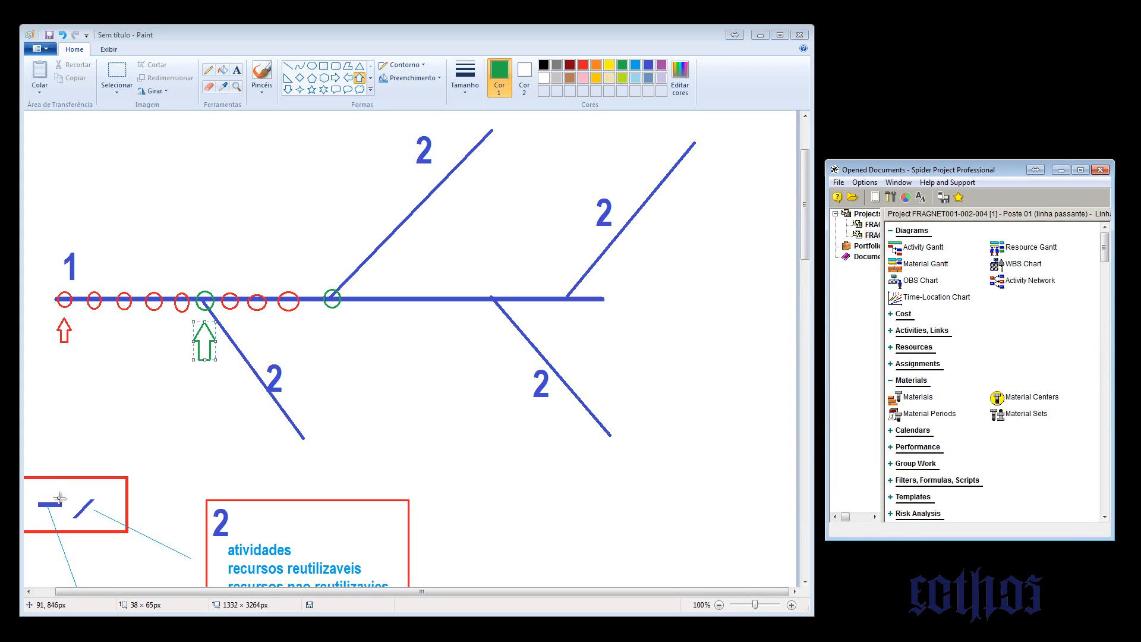
Step: Switch to Paint and draw a green straight line, about 339 × 41 px, outward from "recursos nao reutilizavies" in box 1
{"action": "left_click", "coordinate": [234, 447]}
{"action": "scroll", "coordinate": [234, 447], "scroll_direction": "down", "scroll_amount": 4}
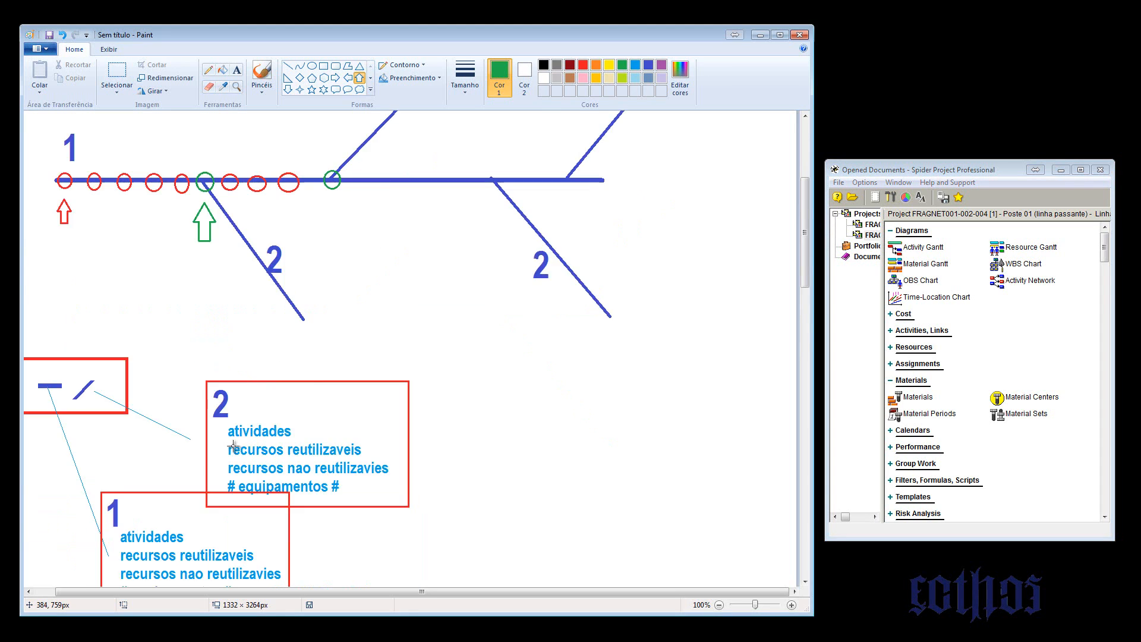
{"action": "left_click", "coordinate": [288, 65]}
{"action": "left_click_drag", "start_coordinate": [280, 454], "coordinate": [480, 430]}
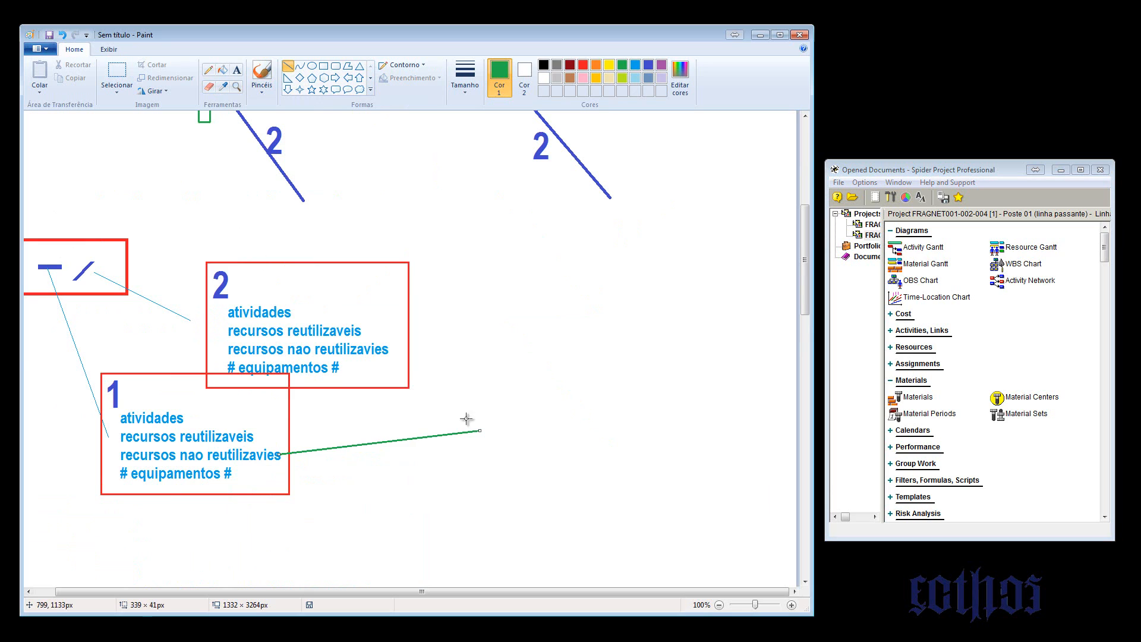
Step: Draw a green circle about 35 × 36 px at the green line's end and a second green line outward from box 1
{"action": "left_click", "coordinate": [319, 67]}
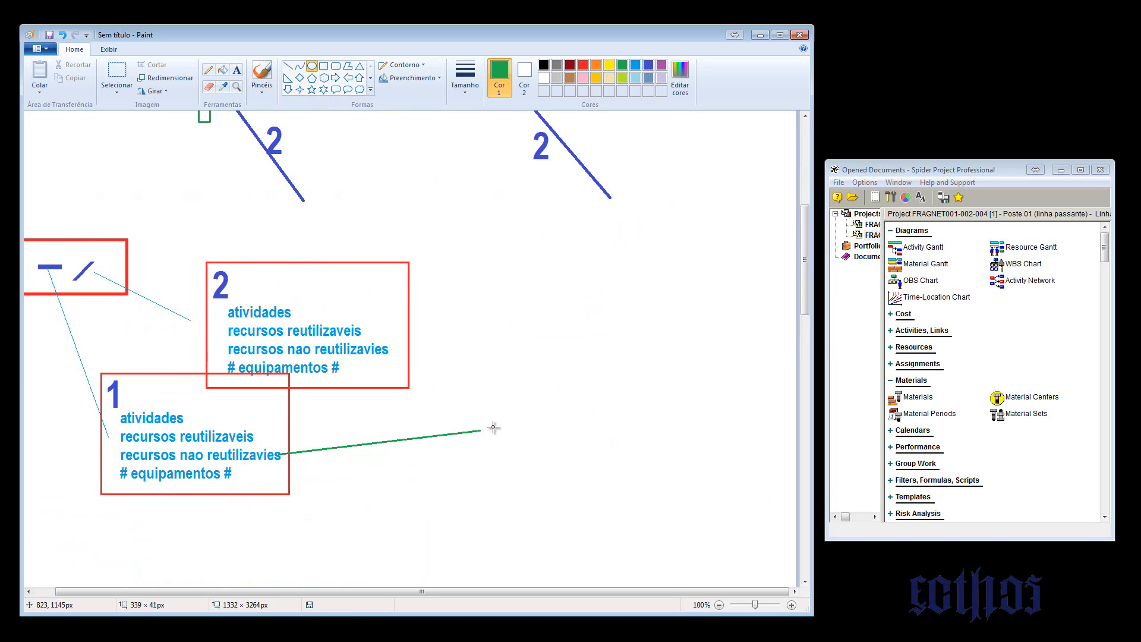
{"action": "left_click_drag", "start_coordinate": [483, 418], "coordinate": [504, 439]}
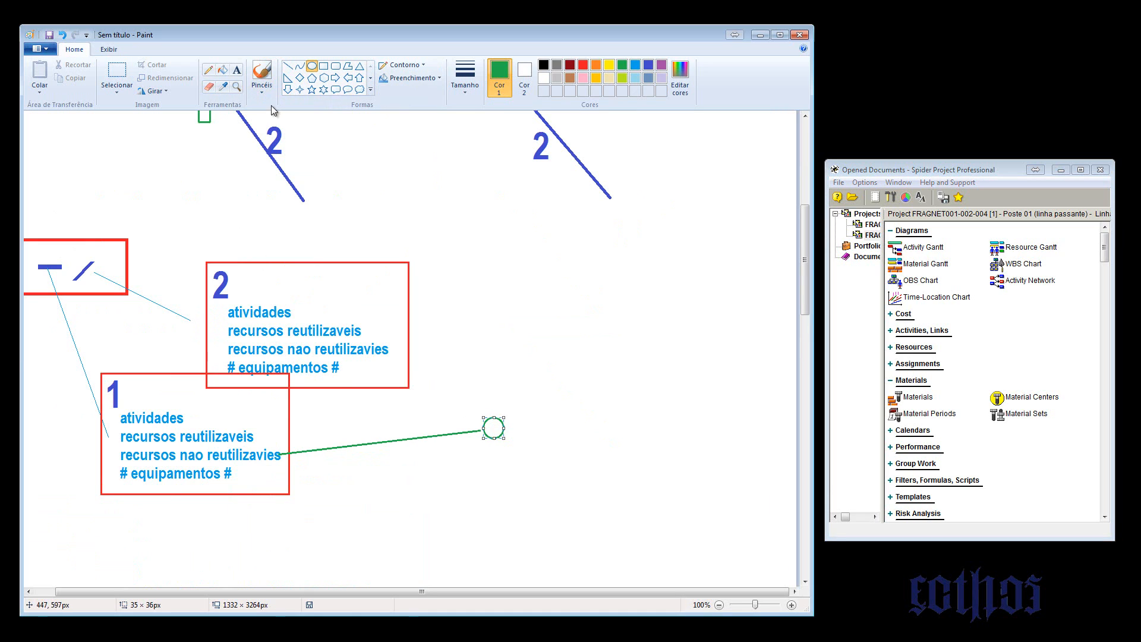
{"action": "left_click", "coordinate": [287, 66]}
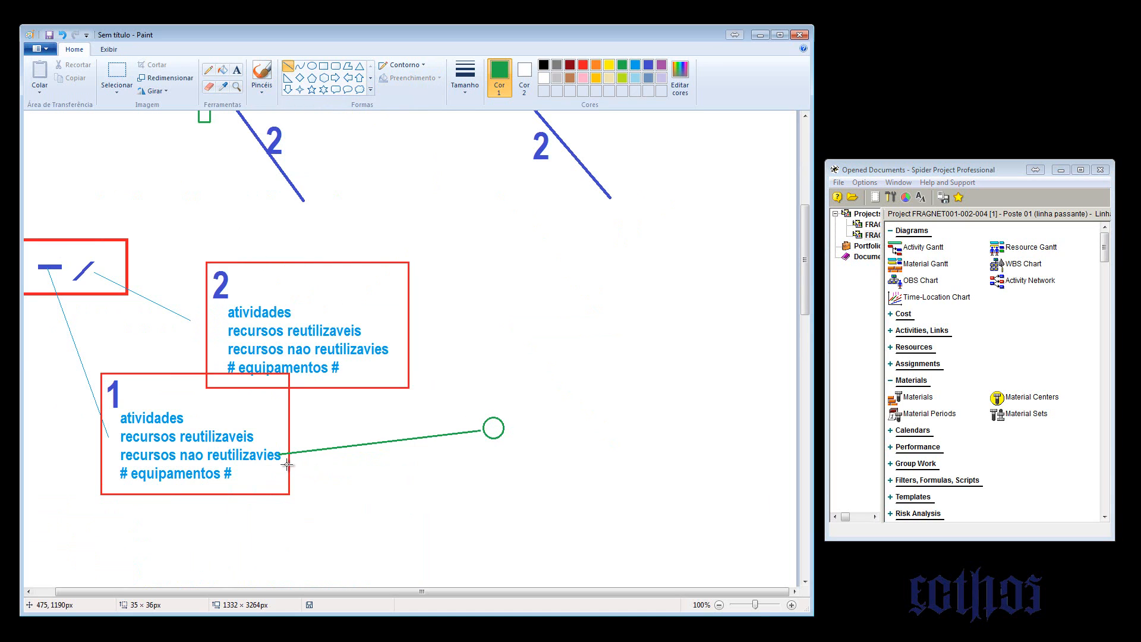
{"action": "left_click_drag", "start_coordinate": [285, 464], "coordinate": [435, 498]}
{"action": "left_click", "coordinate": [473, 482]}
{"action": "left_click", "coordinate": [311, 66]}
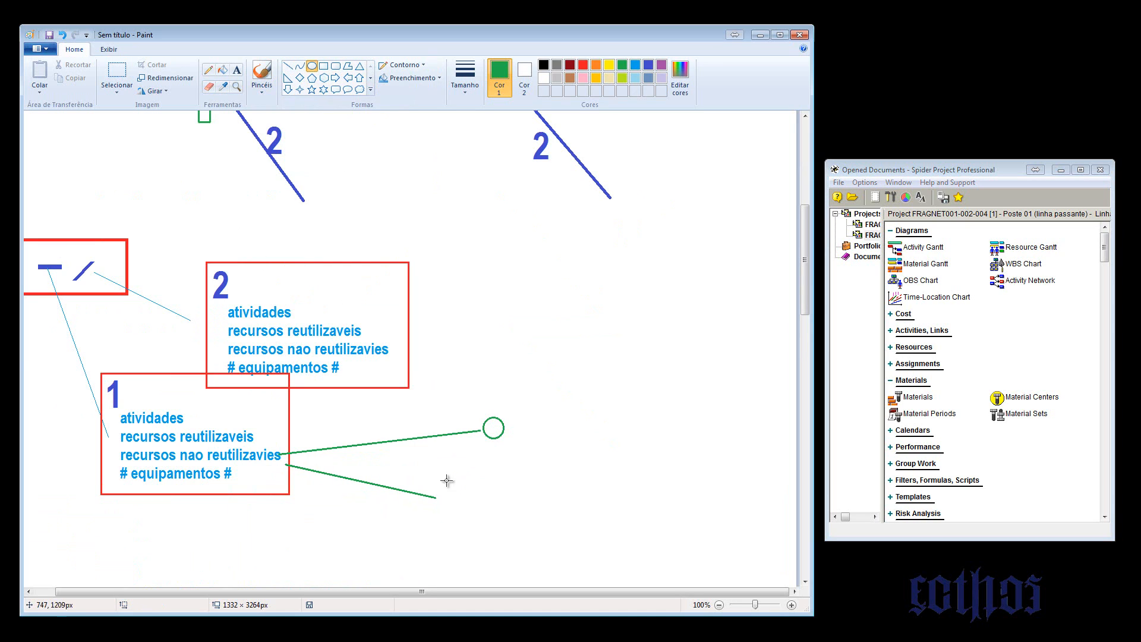
{"action": "left_click_drag", "start_coordinate": [438, 490], "coordinate": [459, 510]}
{"action": "scroll", "coordinate": [458, 510], "scroll_direction": "up", "scroll_amount": 5}
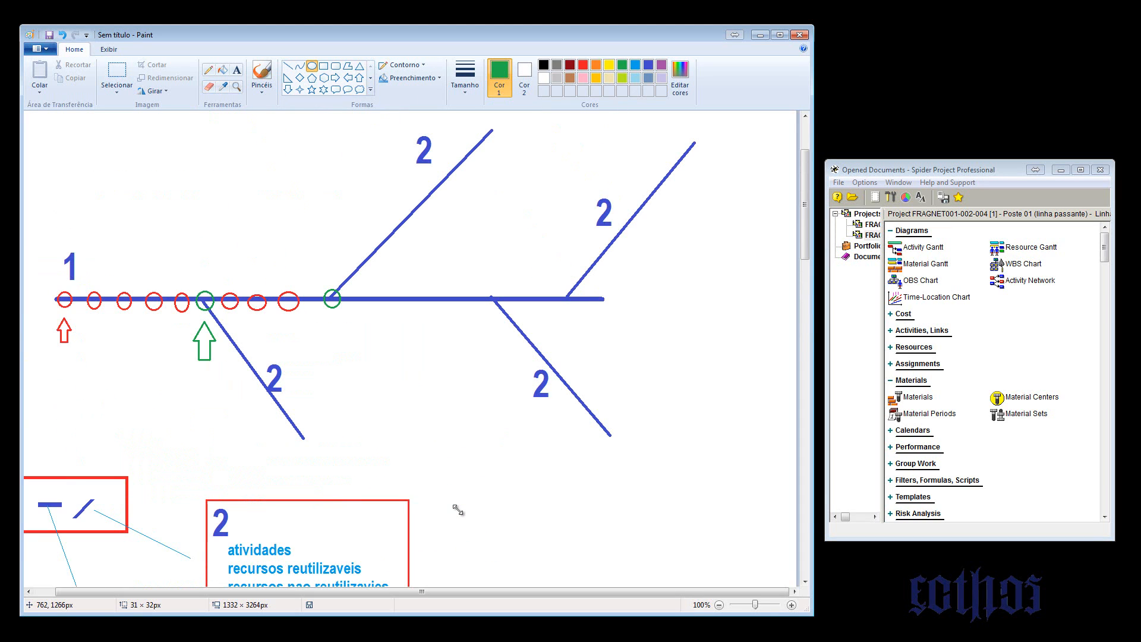
{"action": "scroll", "coordinate": [399, 457], "scroll_direction": "down", "scroll_amount": 6}
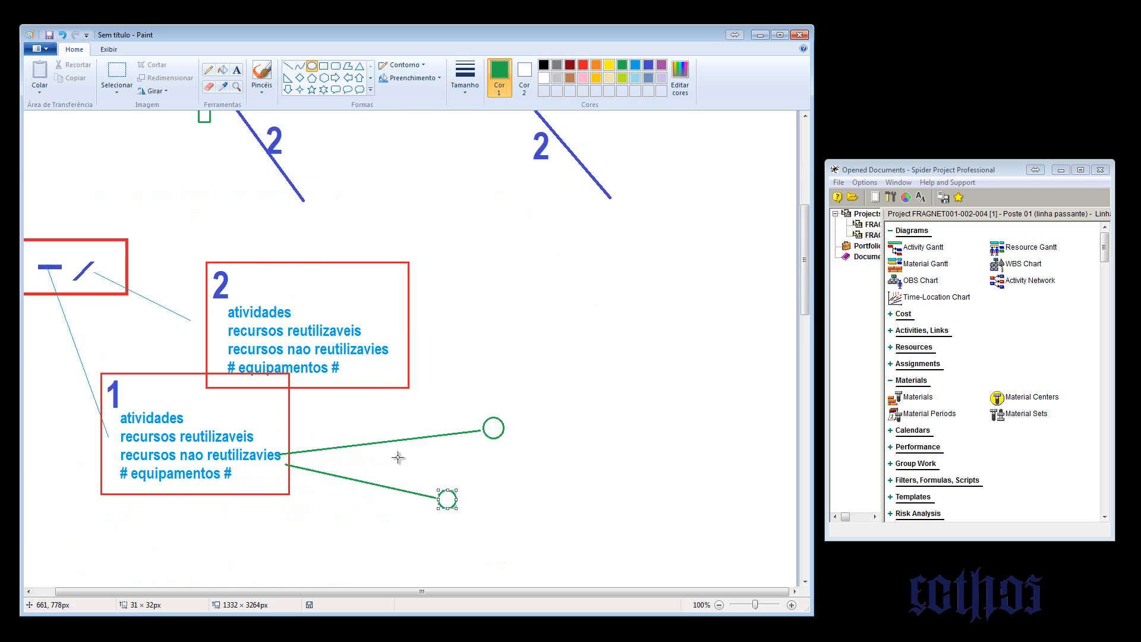
{"action": "key", "text": "ctrl+z"}
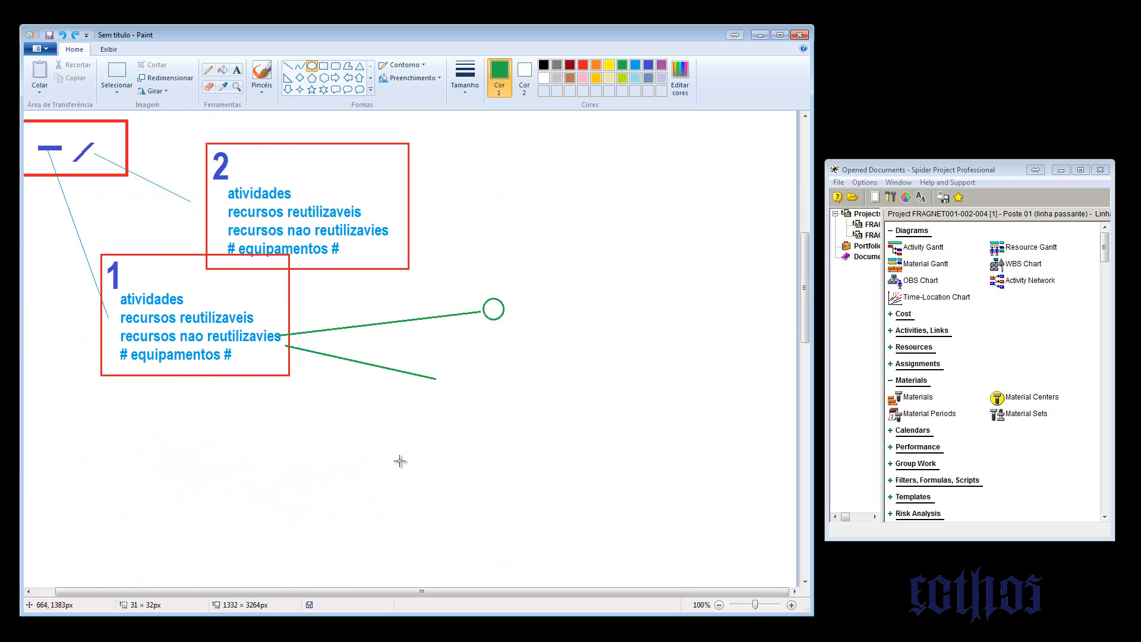
Step: Draw a green rectangle about 49 × 42 px at the end of the second green line
{"action": "left_click", "coordinate": [324, 67]}
{"action": "left_click_drag", "start_coordinate": [440, 373], "coordinate": [463, 394]}
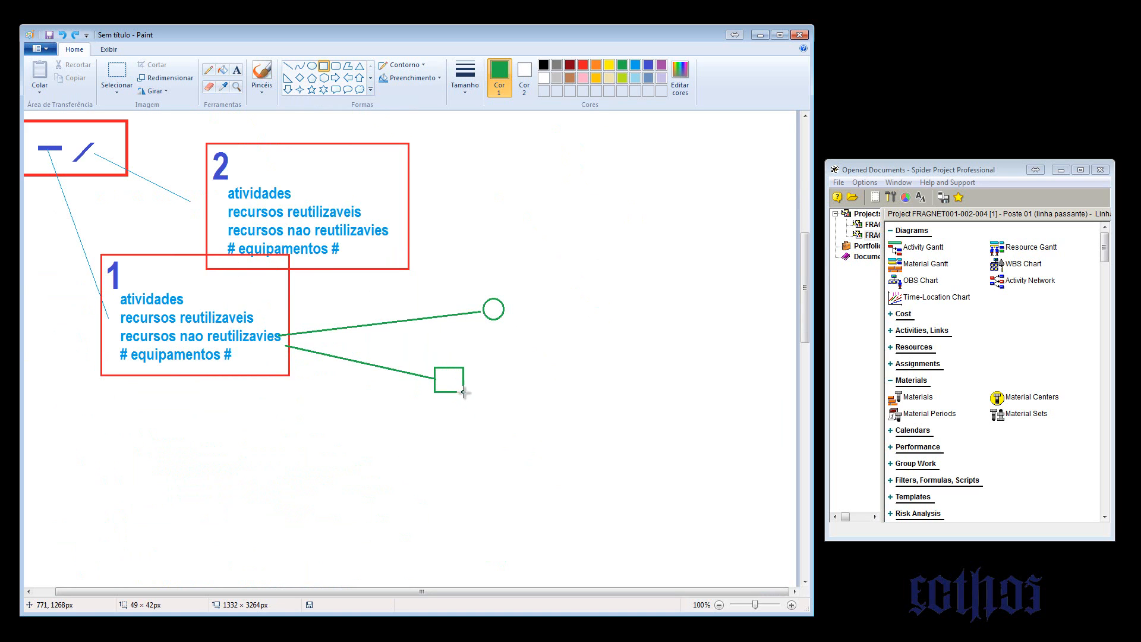
Step: Draw an indigo up arrow about 55 × 108 px beside the red arrow under line 1, and shrink the Paint window
{"action": "scroll", "coordinate": [541, 424], "scroll_direction": "up", "scroll_amount": 6}
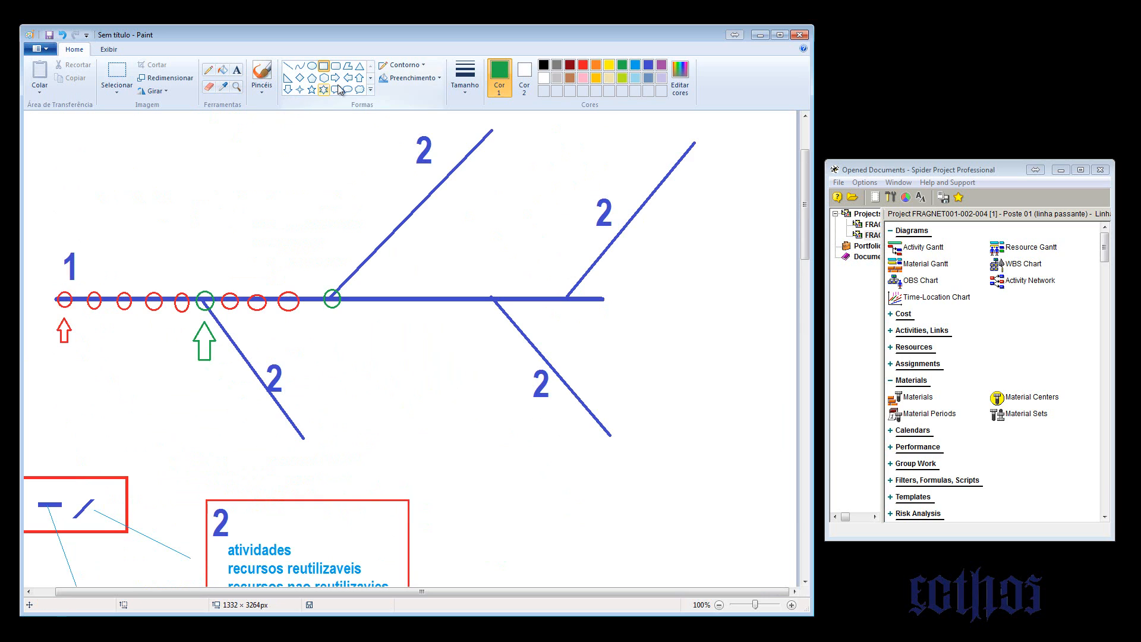
{"action": "left_click", "coordinate": [361, 79]}
{"action": "mouse_move", "coordinate": [78, 313]}
{"action": "left_mouse_down"}
{"action": "mouse_move", "coordinate": [110, 377]}
{"action": "mouse_move", "coordinate": [94, 351]}
{"action": "left_mouse_up"}
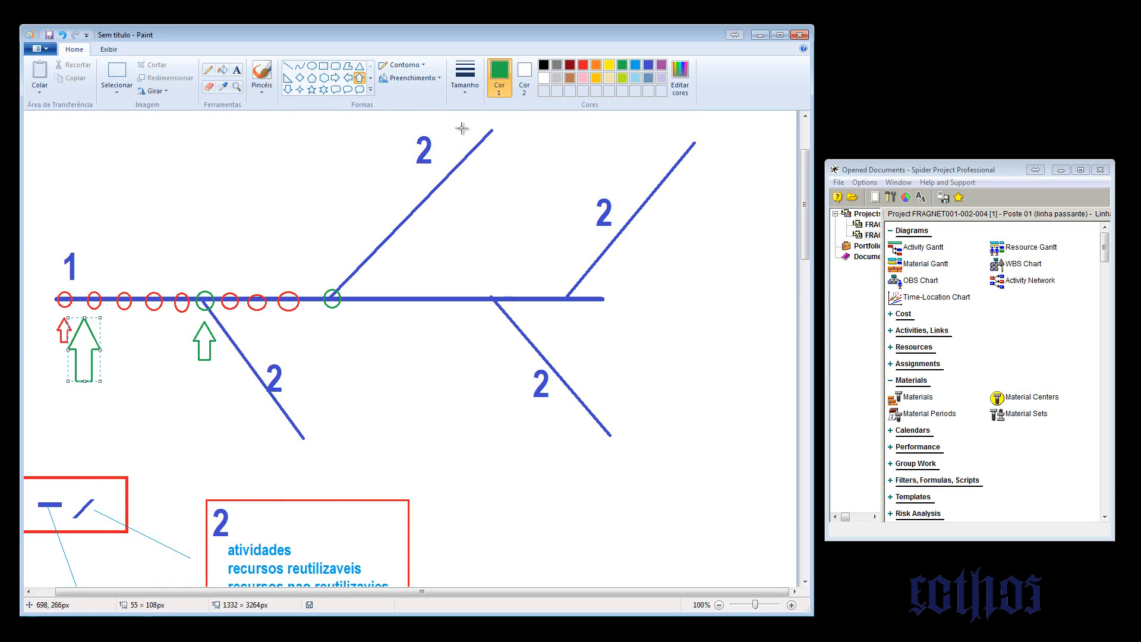
{"action": "left_click", "coordinate": [649, 65]}
{"action": "left_click_drag", "start_coordinate": [812, 614], "coordinate": [681, 513]}
Step: Create a new Spider Project project named "Condutoramento 01 (passante) - cont tipo 001 - carga 001 - aereas - RURAL"
{"action": "left_click", "coordinate": [839, 182]}
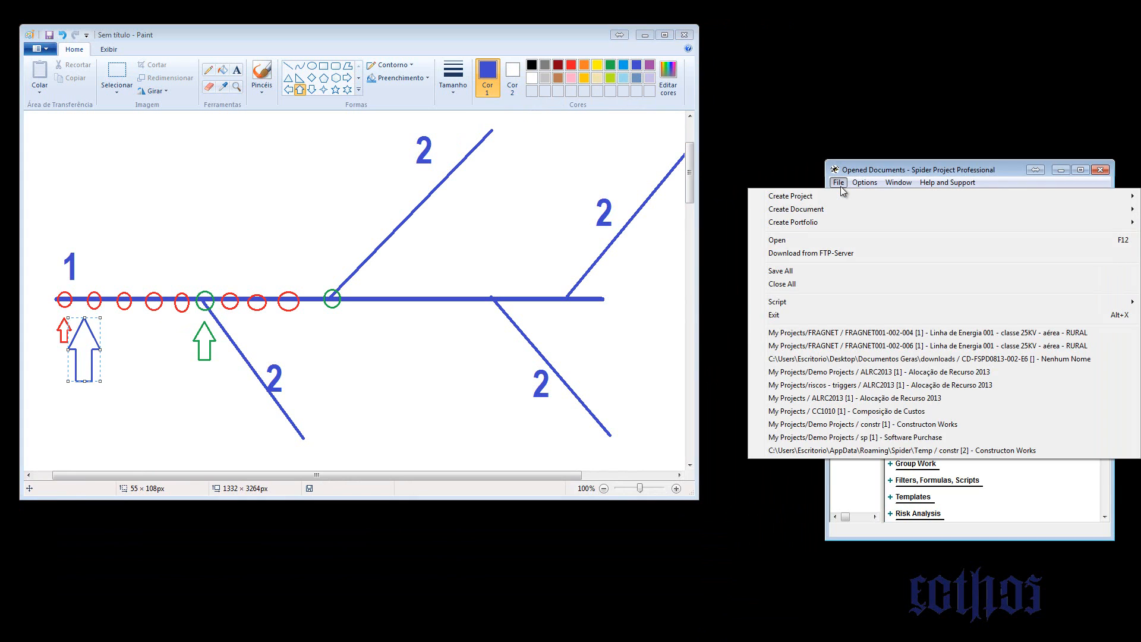
{"action": "mouse_move", "coordinate": [843, 196]}
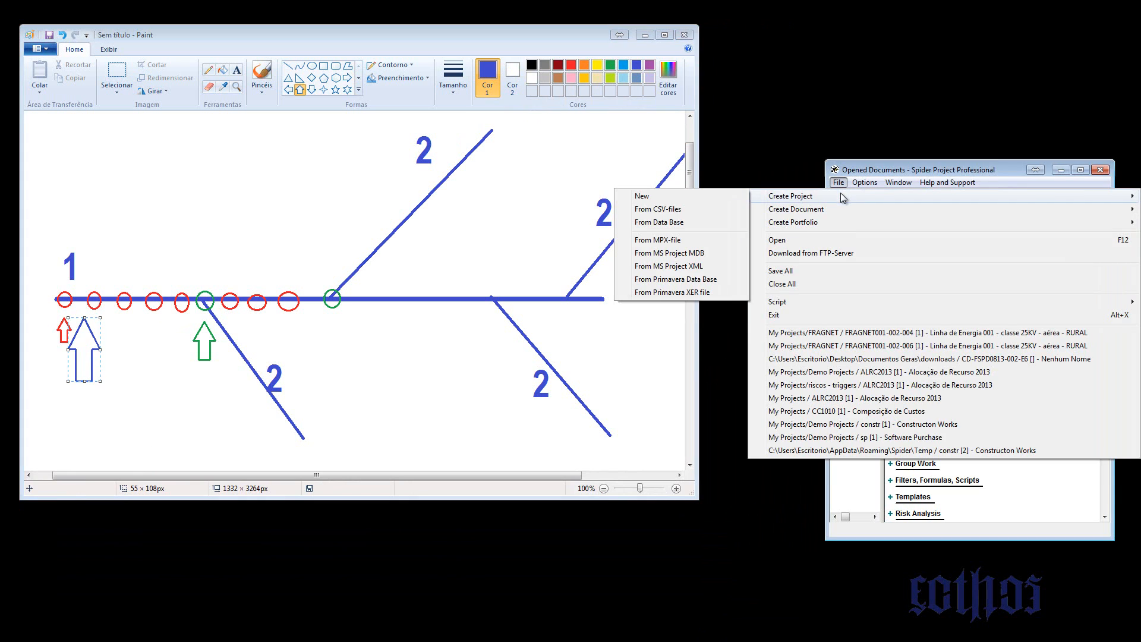
{"action": "left_click", "coordinate": [726, 195]}
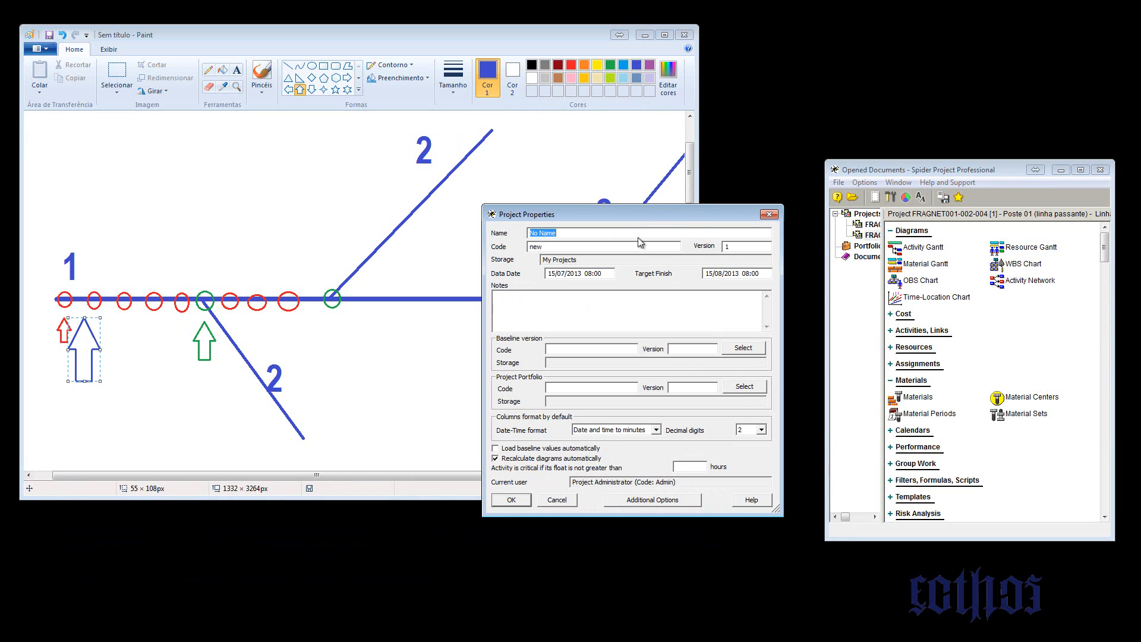
{"action": "type", "text": "Poste 02 (derivacao) -"}
{"action": "double_click", "coordinate": [542, 233]}
{"action": "type", "text": "Condutoramento 01"}
{"action": "key", "text": "Delete"}
{"action": "key", "text": "Delete"}
{"action": "double_click", "coordinate": [608, 234]}
{"action": "type", "text": "(passante"}
{"action": "left_click", "coordinate": [633, 233]}
{"action": "type", "text": "con"}
{"action": "type", "text": "t tipo 001 -"}
{"action": "type", "text": " carga 001"}
{"action": "type", "text": " - aeresa"}
{"action": "type", "text": "e"}
{"action": "type", "text": "as - RURAL"}
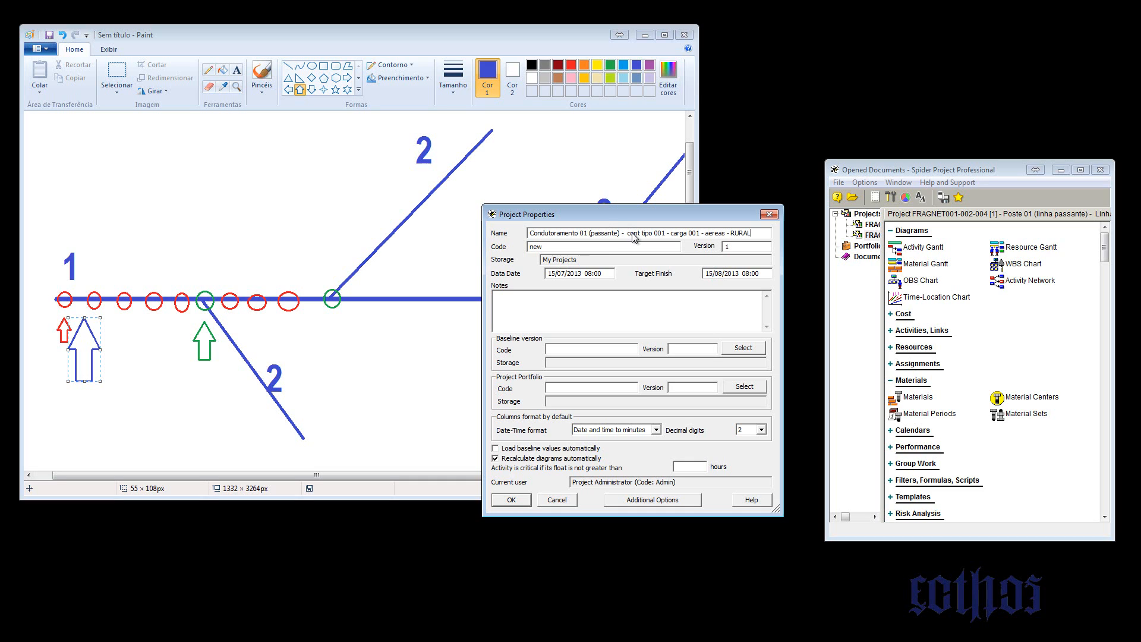
Step: Set the new project's code to "fragnet-001-002-101" and accept its properties
{"action": "left_click_drag", "start_coordinate": [544, 247], "coordinate": [528, 250]}
{"action": "type", "text": "frag"}
{"action": "type", "text": "net-001-002-101"}
{"action": "left_click", "coordinate": [515, 500]}
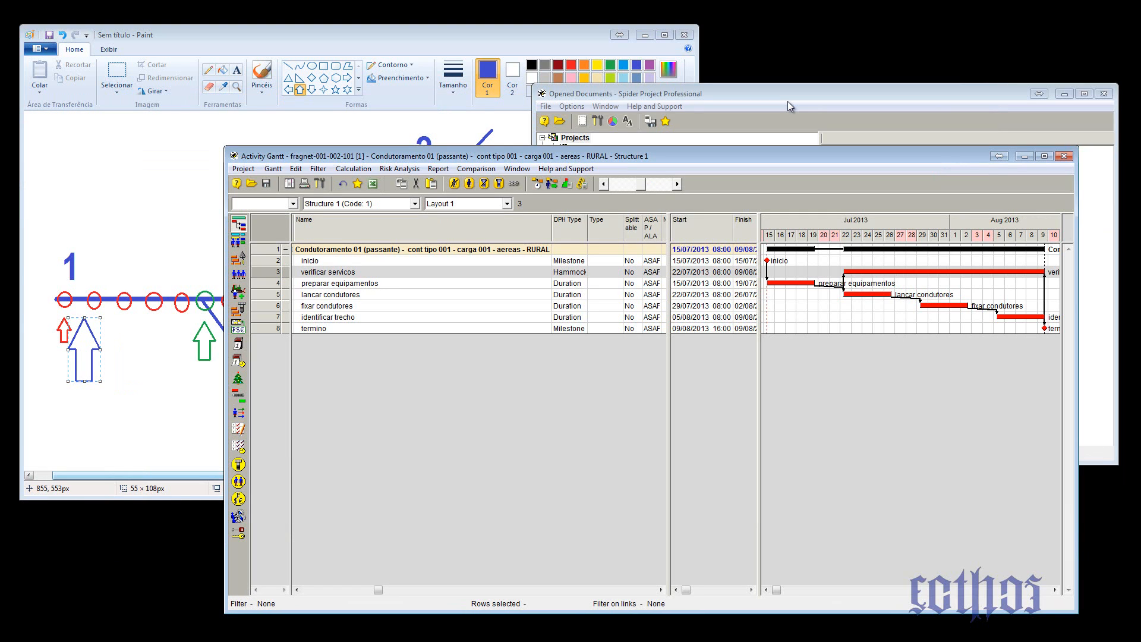
Step: Append "(50m)" to the name of the top phase in the Activity Gantt of fragnet-001-002-101
{"action": "left_click_drag", "start_coordinate": [813, 163], "coordinate": [752, 153]}
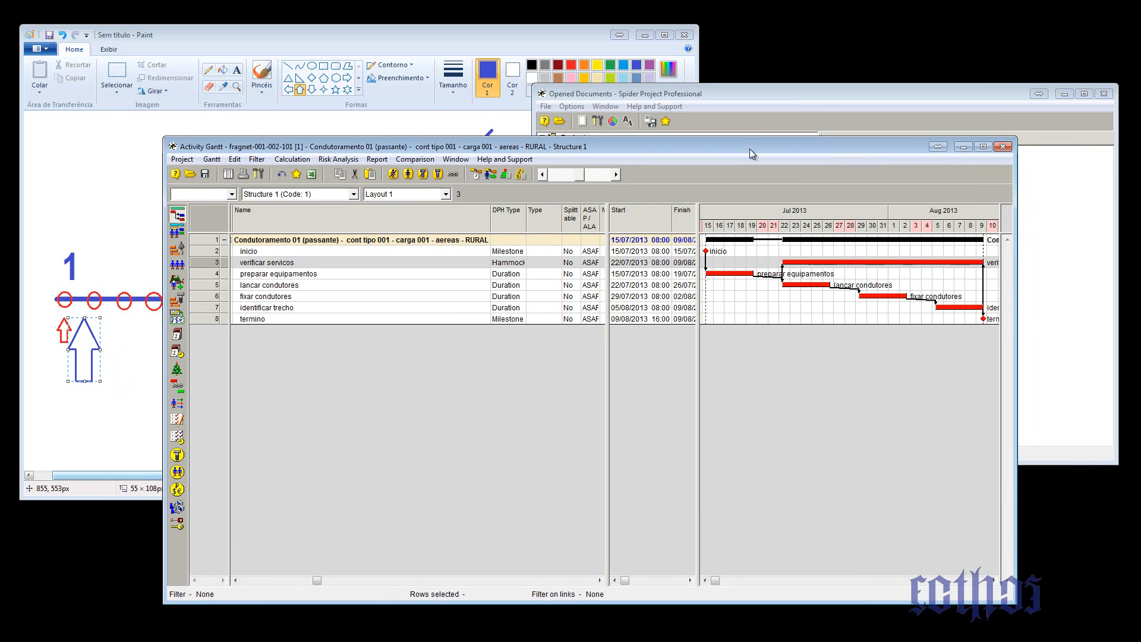
{"action": "left_click", "coordinate": [332, 242]}
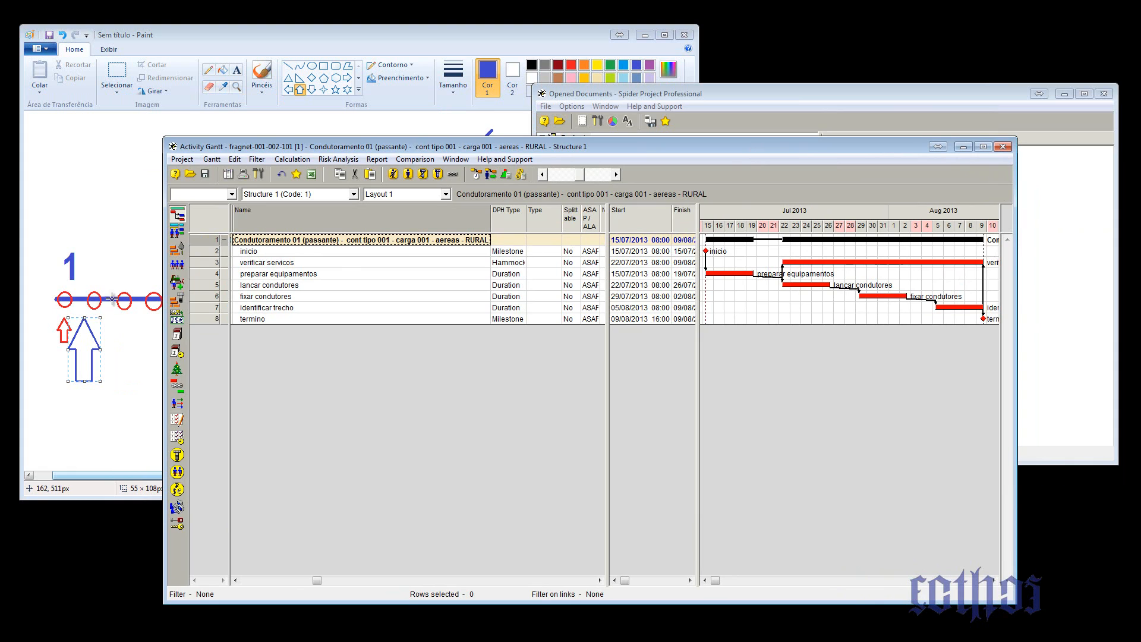
{"action": "double_click", "coordinate": [205, 242]}
{"action": "left_click", "coordinate": [694, 207]}
{"action": "type", "text": "("}
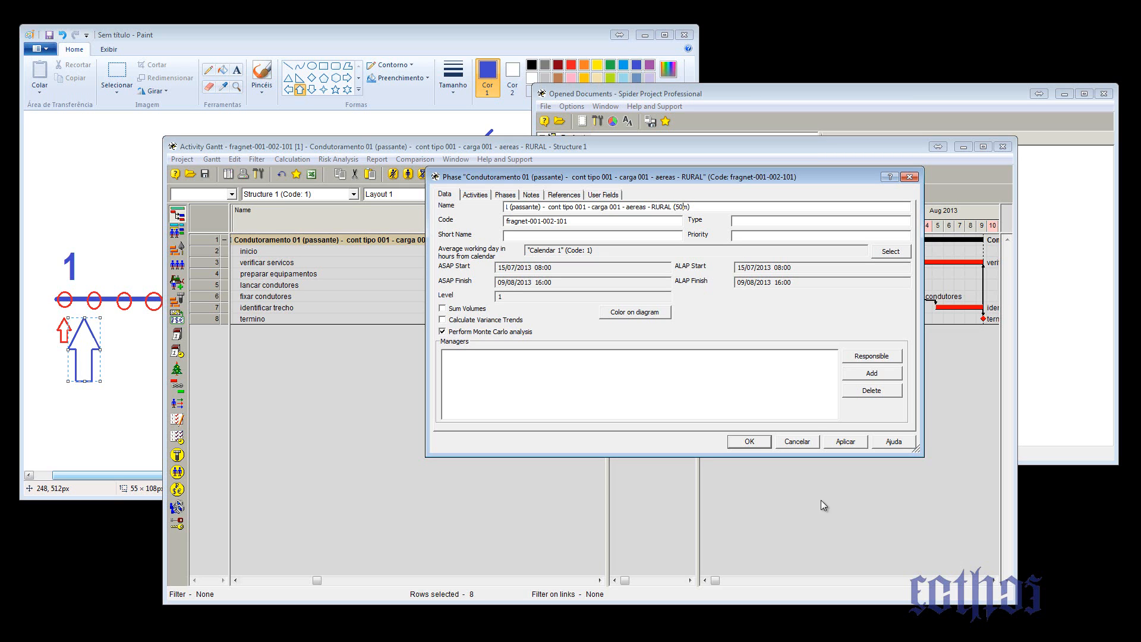
{"action": "left_click", "coordinate": [750, 442]}
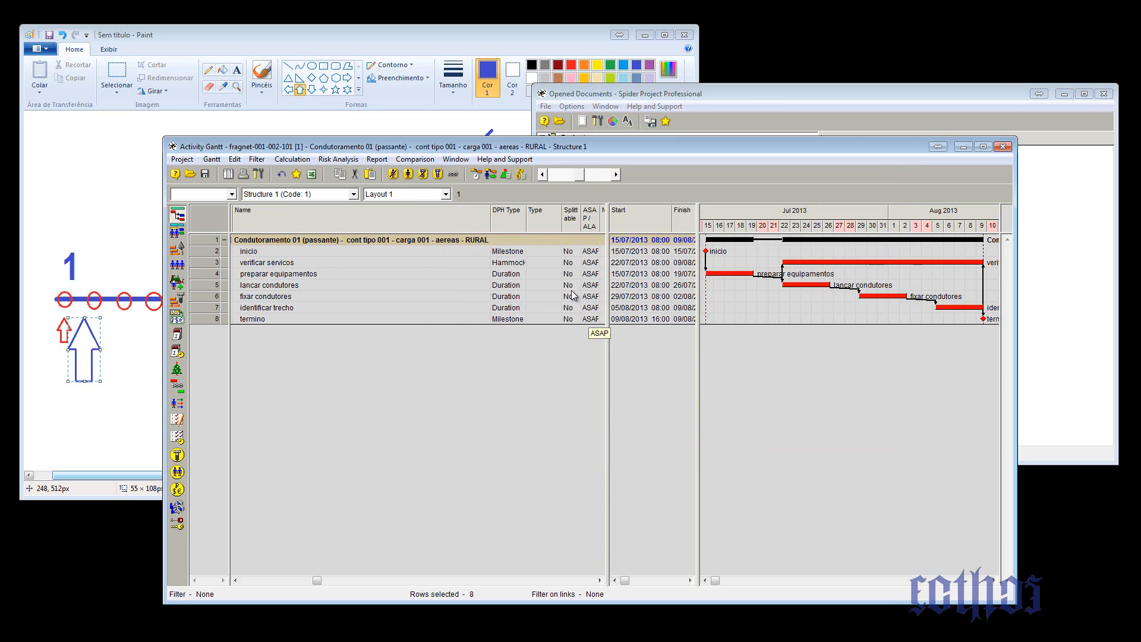
Step: Select the activities from "preparar equipamentos" to "identificar trecho", and the "verificar servicos" hammock, to review them
{"action": "left_click", "coordinate": [378, 286]}
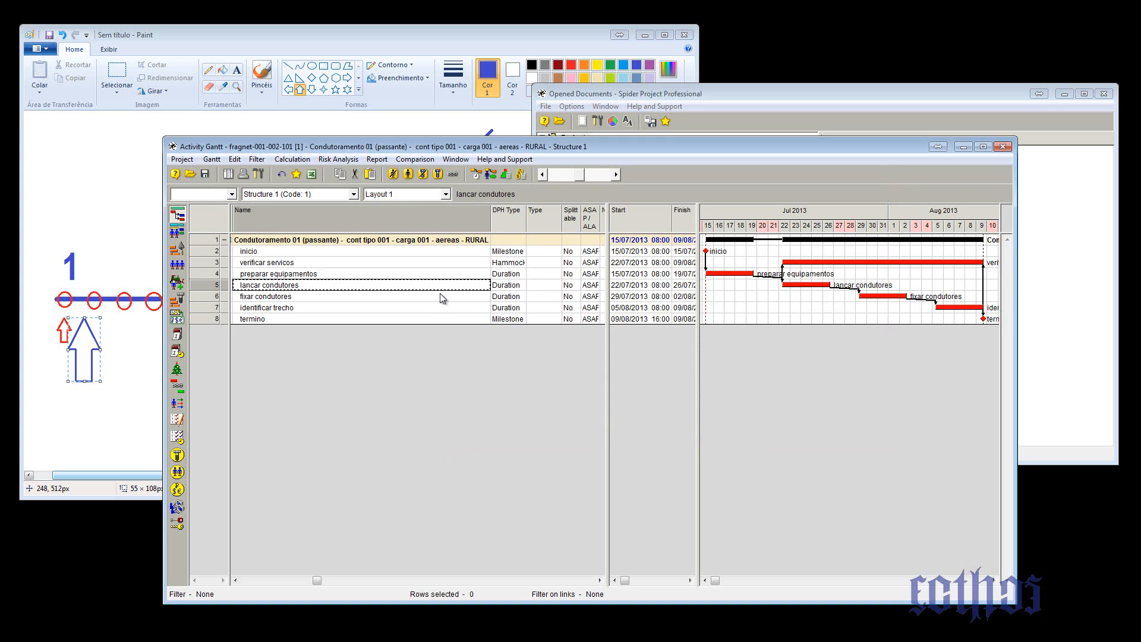
{"action": "left_click", "coordinate": [399, 277]}
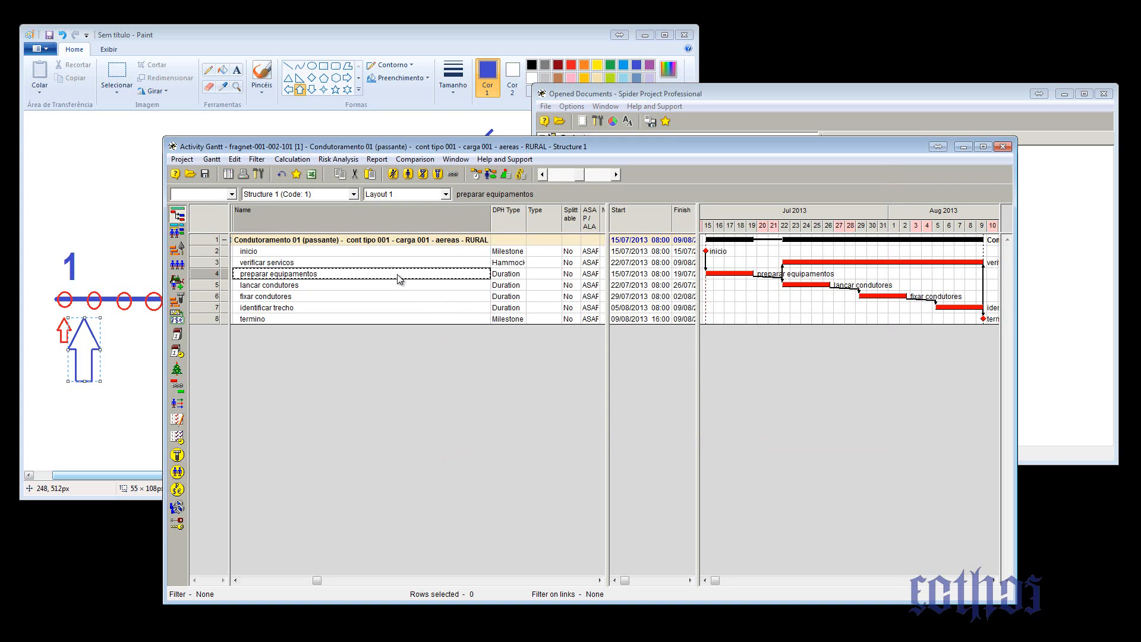
{"action": "left_click", "coordinate": [218, 308], "text": "shift"}
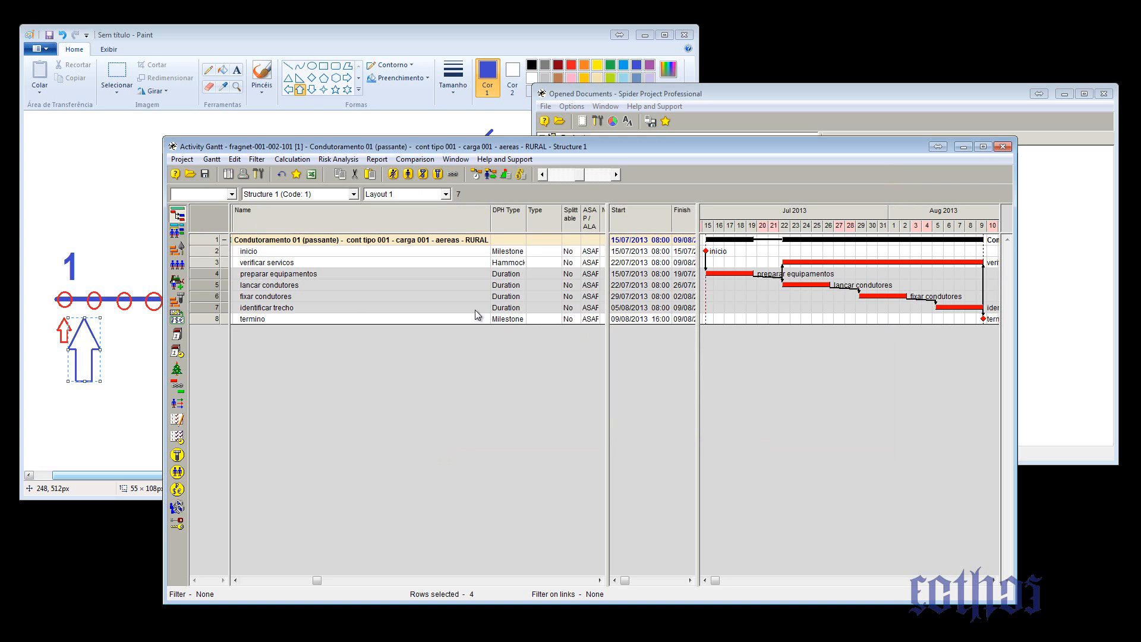
{"action": "left_click", "coordinate": [395, 262]}
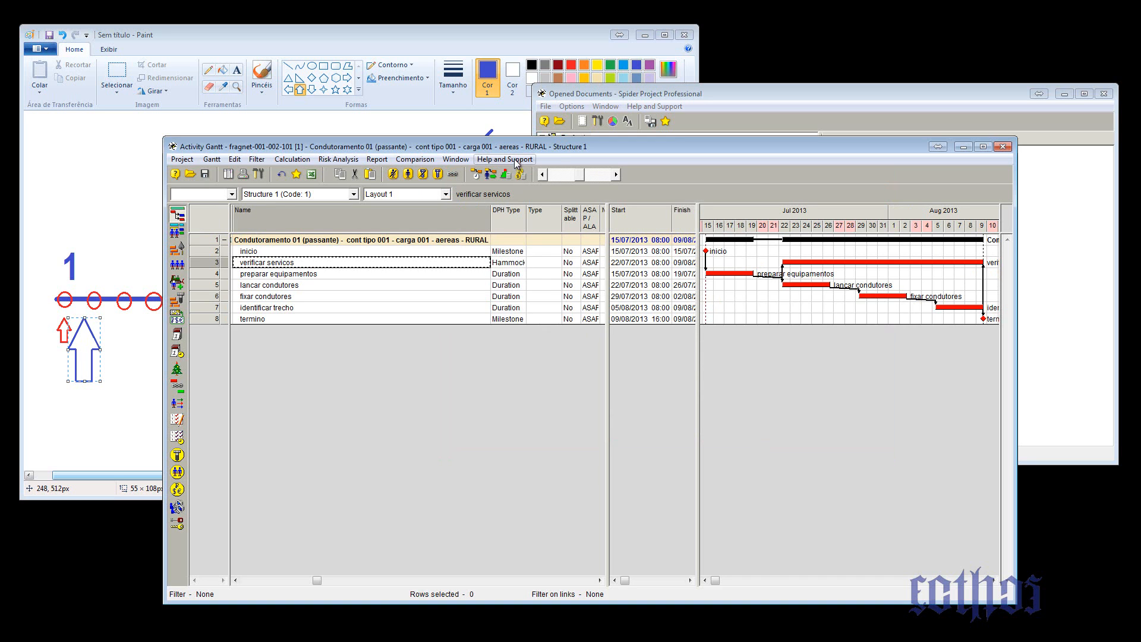
Step: Shrink the Activity Gantt of fragnet-001-002-101 to uncover the project list, and open the Resources table of FRAGNET001-002-004
{"action": "left_click_drag", "start_coordinate": [515, 152], "coordinate": [524, 151]}
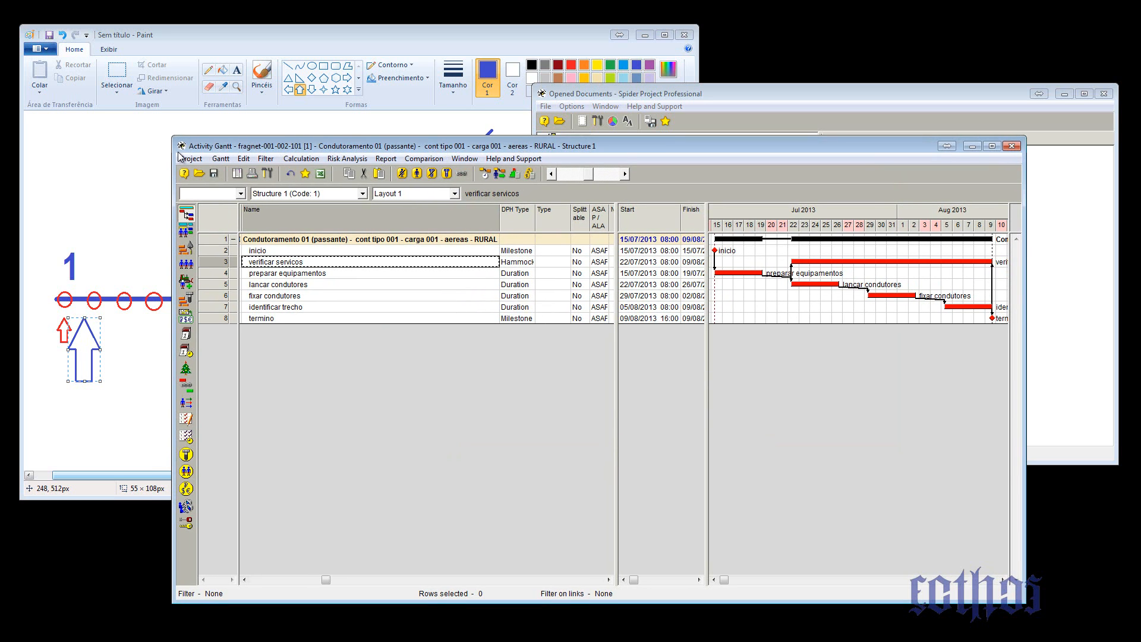
{"action": "left_click_drag", "start_coordinate": [174, 138], "coordinate": [401, 186]}
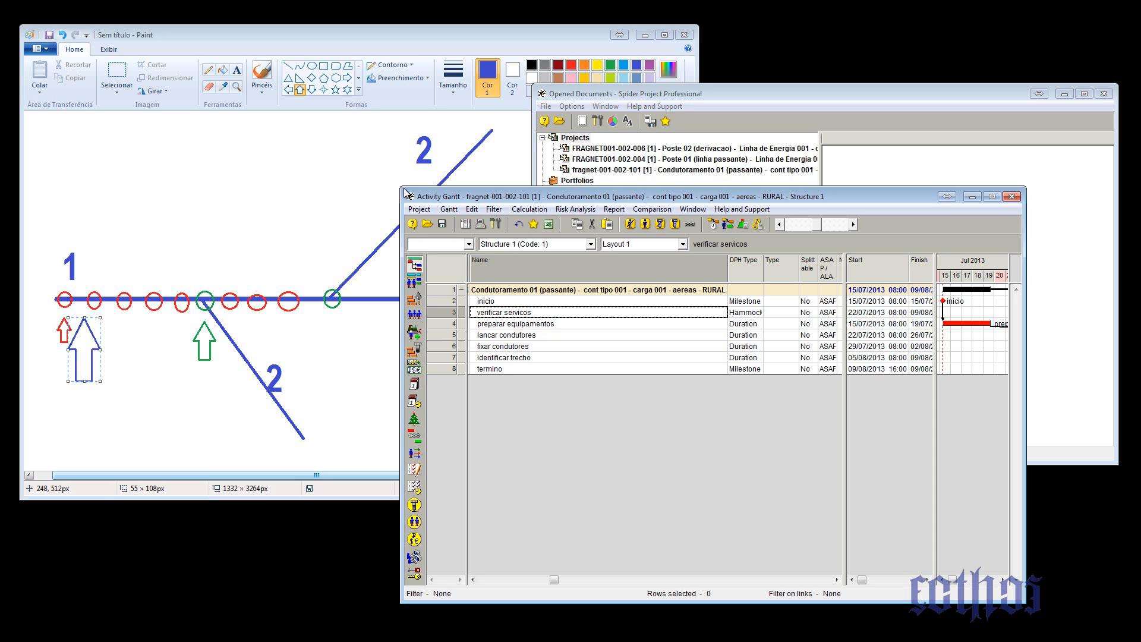
{"action": "left_click", "coordinate": [636, 160]}
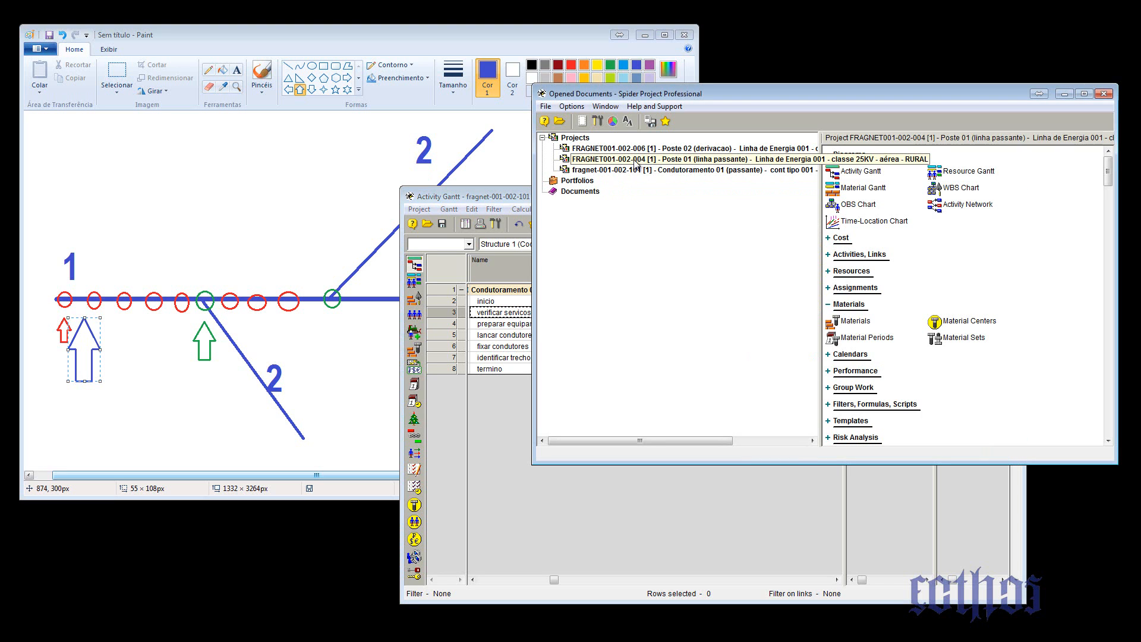
{"action": "double_click", "coordinate": [636, 161]}
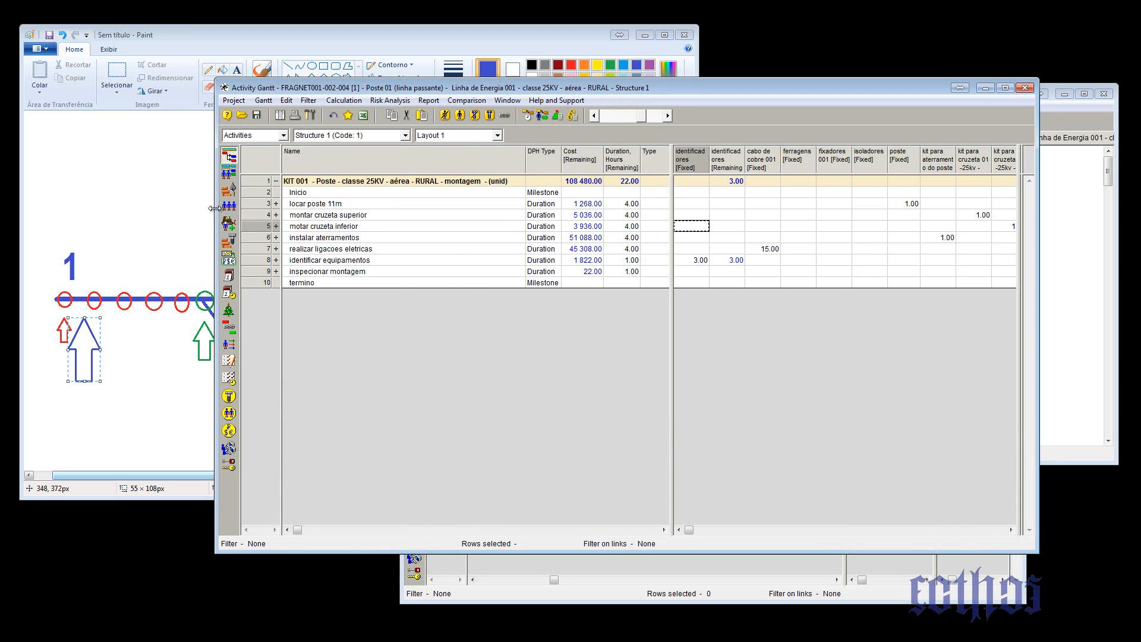
{"action": "left_click", "coordinate": [230, 209]}
{"action": "left_click", "coordinate": [356, 186]}
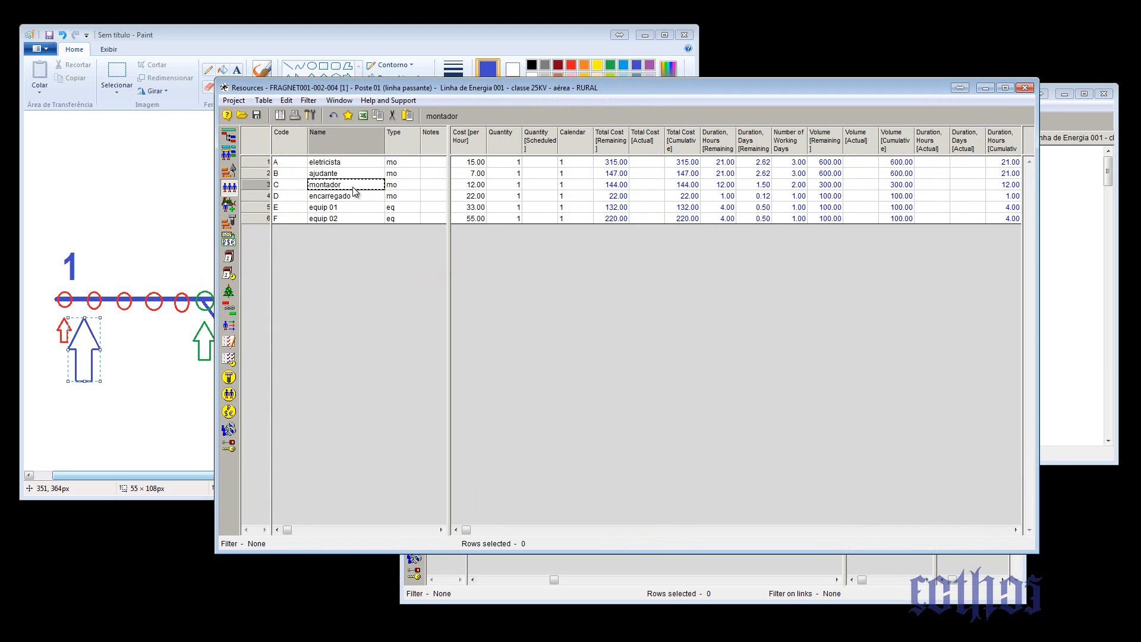
Step: Shrink and move the FRAGNET001-002-004 Resources table, and open that of FRAGNET001-002-006 beside it to compare their resource codes
{"action": "left_click_drag", "start_coordinate": [217, 79], "coordinate": [639, 176]}
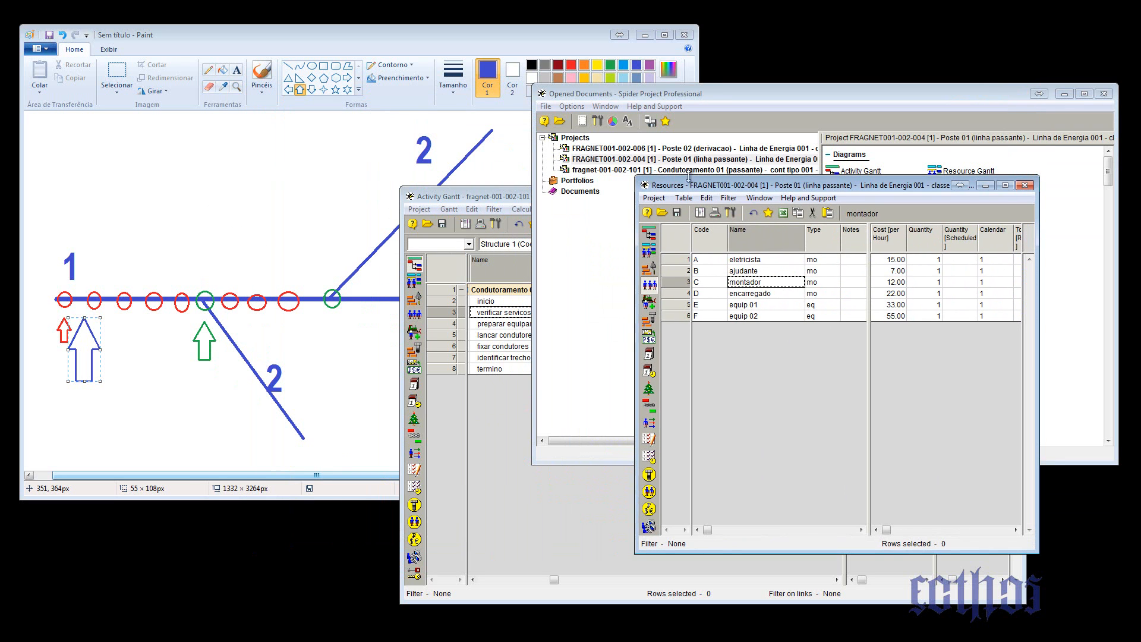
{"action": "left_click_drag", "start_coordinate": [718, 183], "coordinate": [812, 270]}
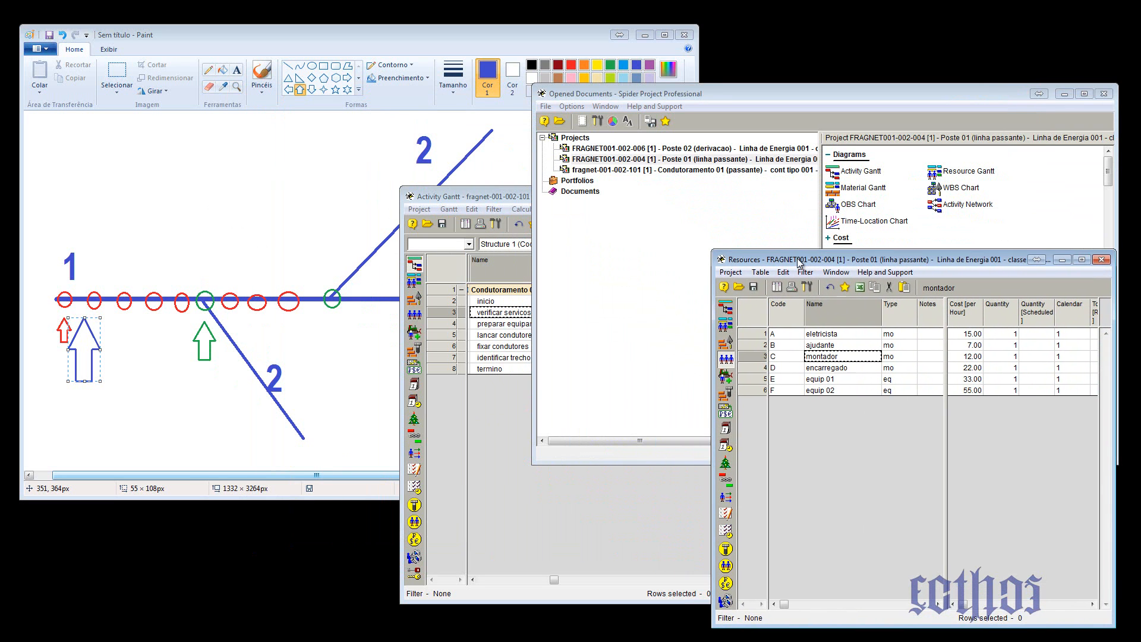
{"action": "left_click", "coordinate": [640, 151]}
{"action": "double_click", "coordinate": [640, 153]}
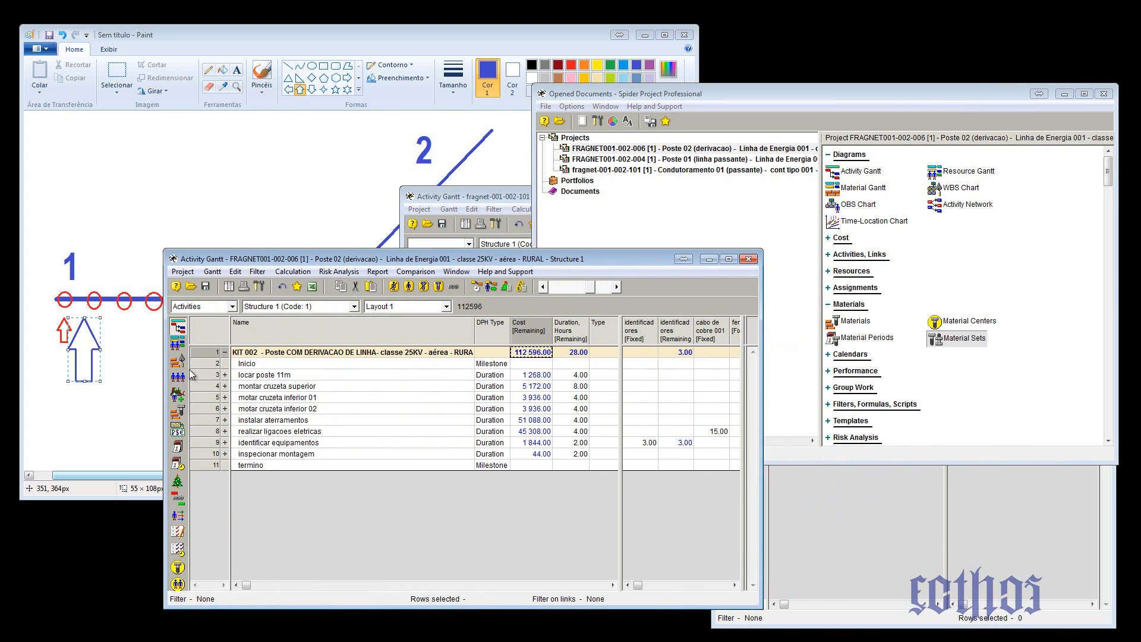
{"action": "left_click", "coordinate": [180, 376]}
{"action": "left_click", "coordinate": [854, 498]}
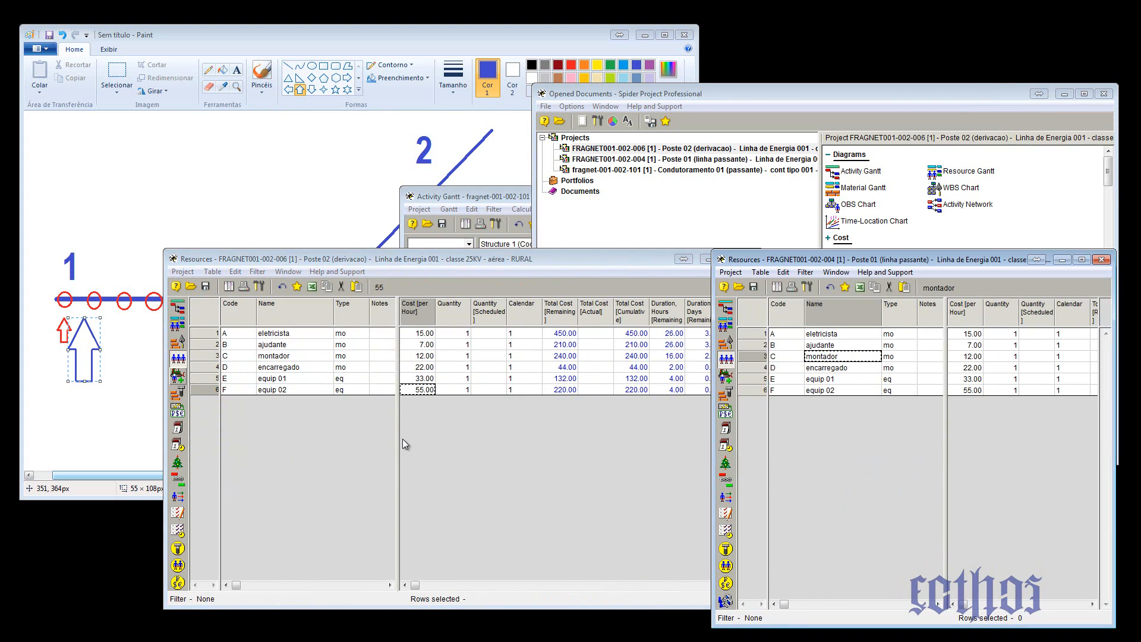
{"action": "left_click", "coordinate": [786, 357]}
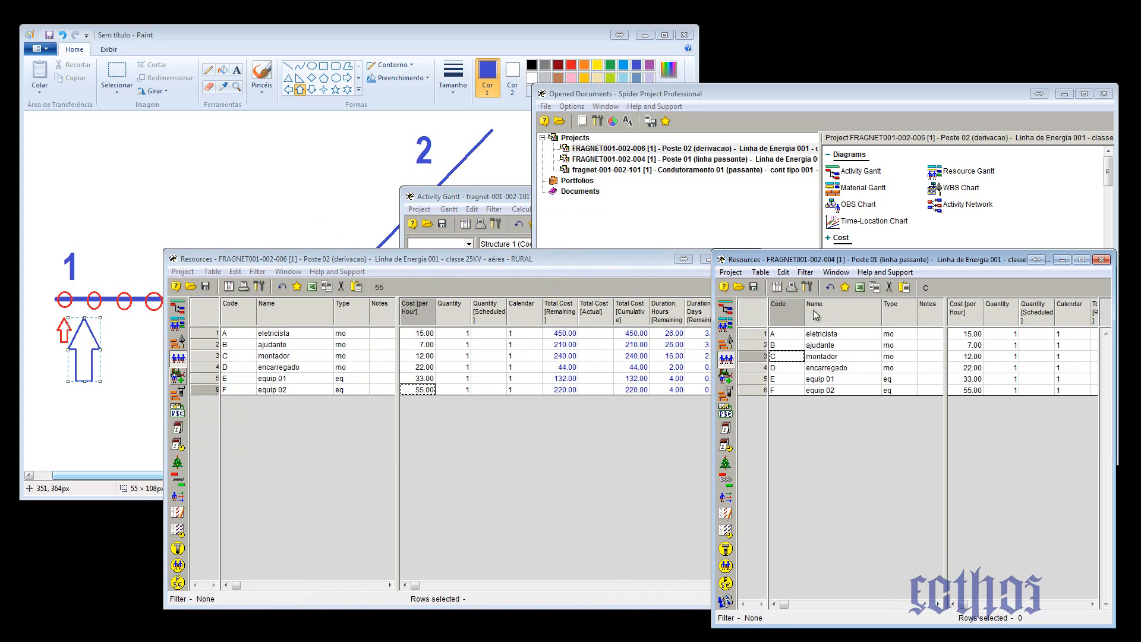
Step: Close both Resources tables and move the Activity Gantt of fragnet-001-002-101 clear of the Paint diagram
{"action": "left_click", "coordinate": [1102, 263]}
{"action": "left_click", "coordinate": [756, 259]}
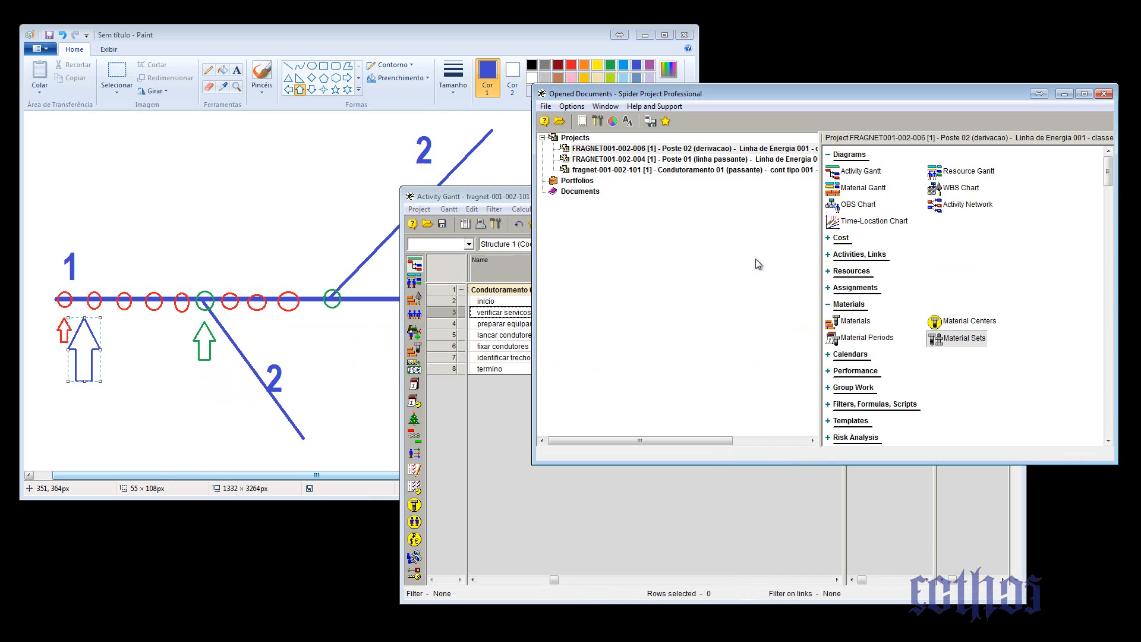
{"action": "left_click_drag", "start_coordinate": [493, 197], "coordinate": [588, 208]}
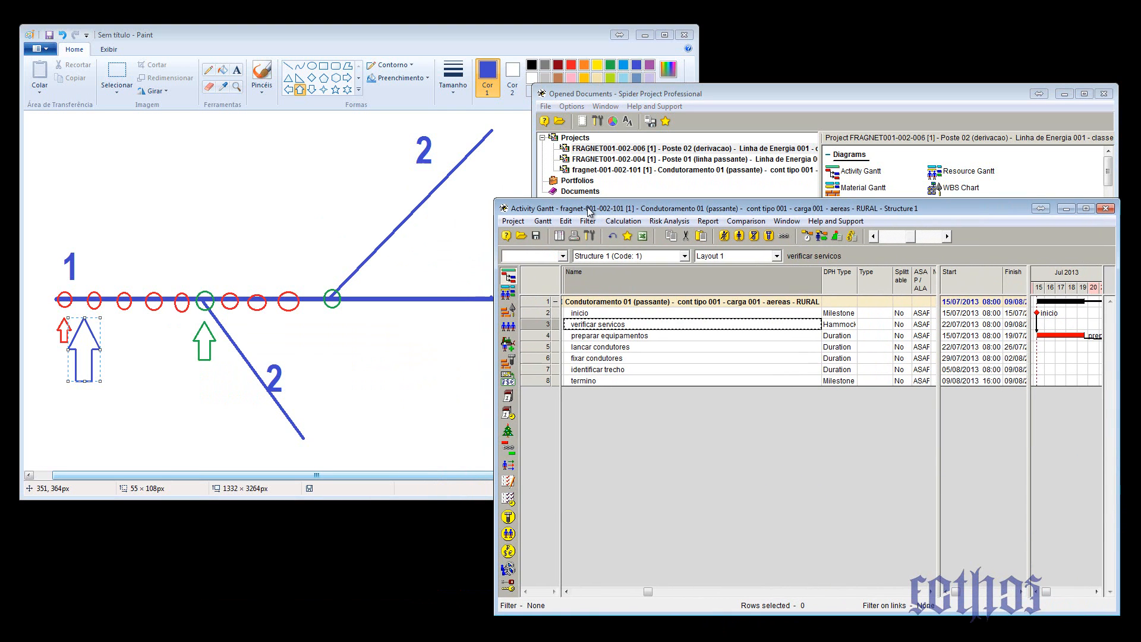
Step: Create a new project with name and code aaa, and show its Activity Gantt in a narrower window
{"action": "left_click", "coordinate": [546, 107]}
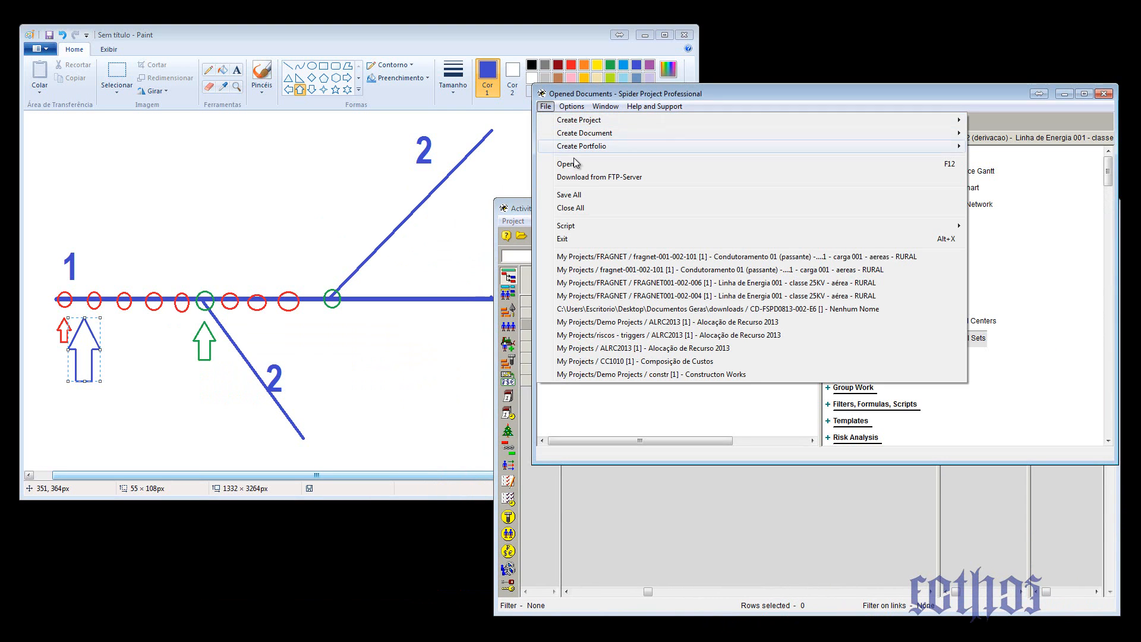
{"action": "mouse_move", "coordinate": [779, 136]}
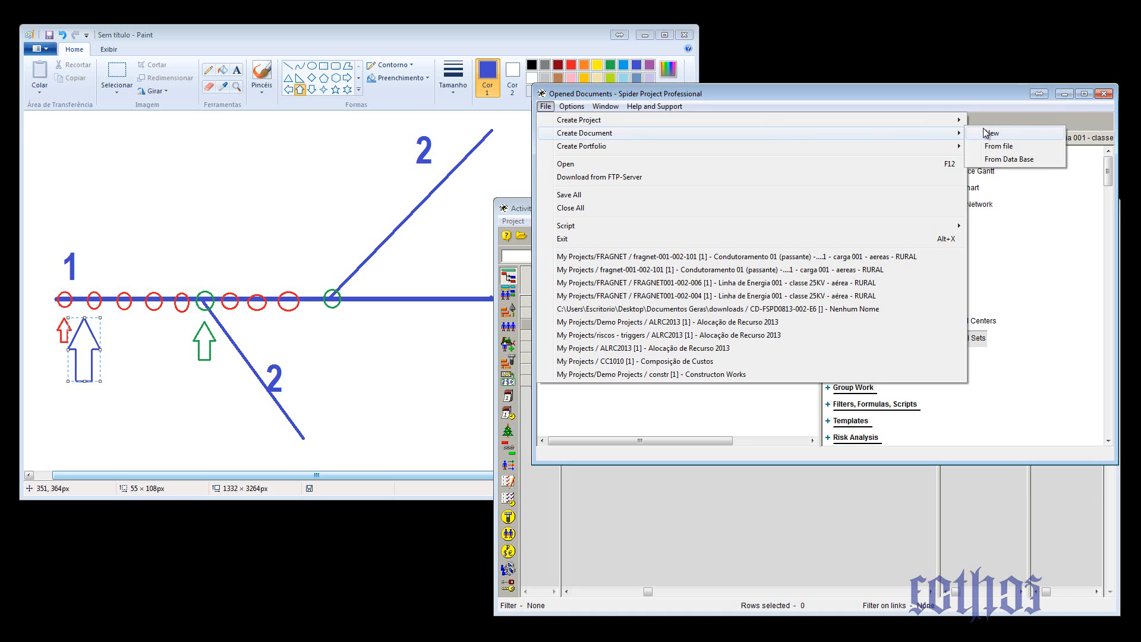
{"action": "left_click", "coordinate": [991, 119]}
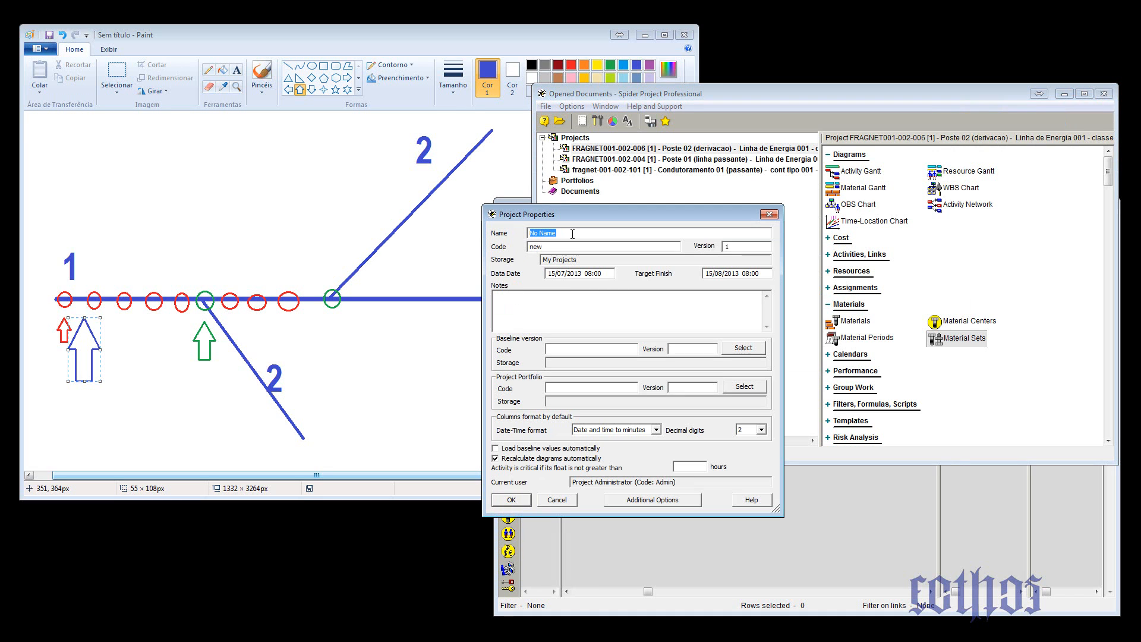
{"action": "type", "text": "aaa"}
{"action": "key", "text": "Tab"}
{"action": "type", "text": "aaa"}
{"action": "left_click", "coordinate": [517, 501]}
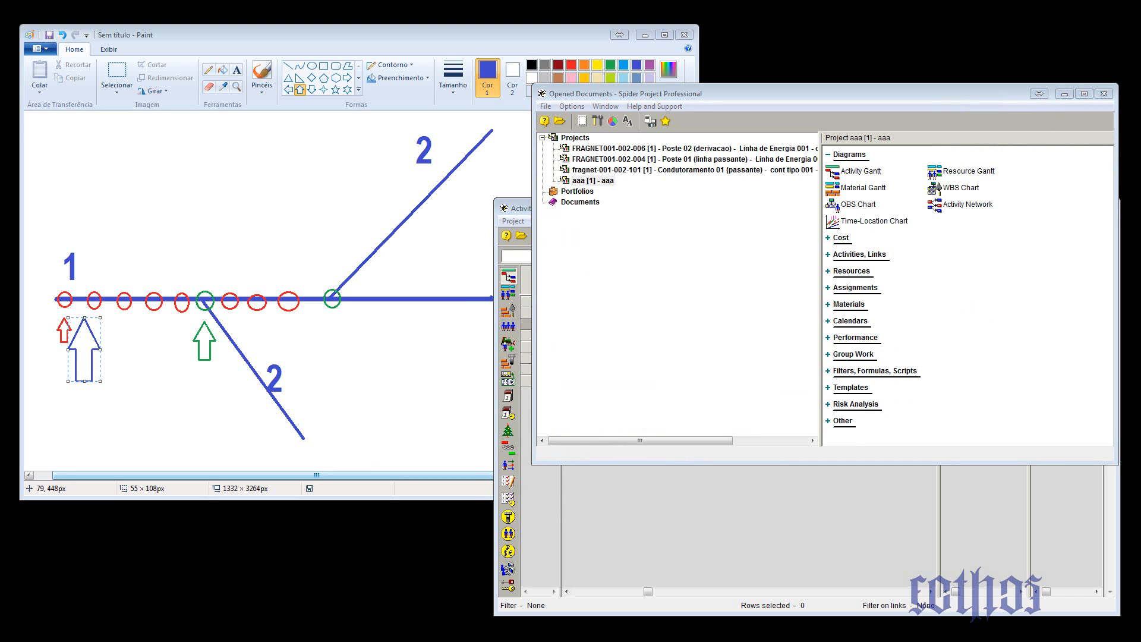
{"action": "left_click_drag", "start_coordinate": [0, 156], "coordinate": [531, 72]}
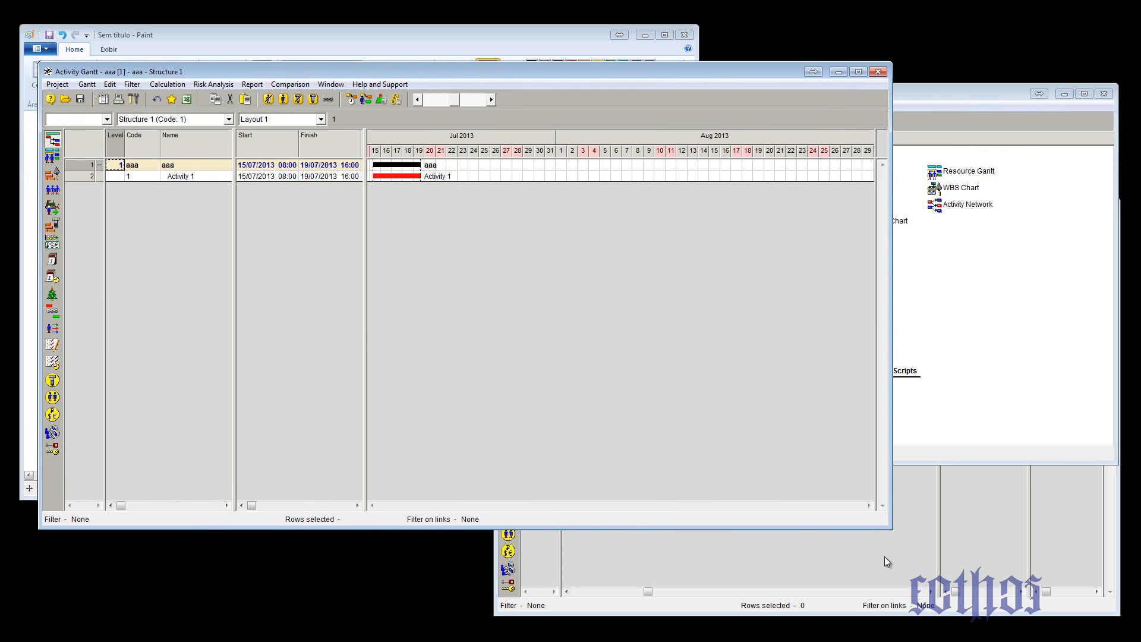
{"action": "left_click_drag", "start_coordinate": [889, 528], "coordinate": [468, 599]}
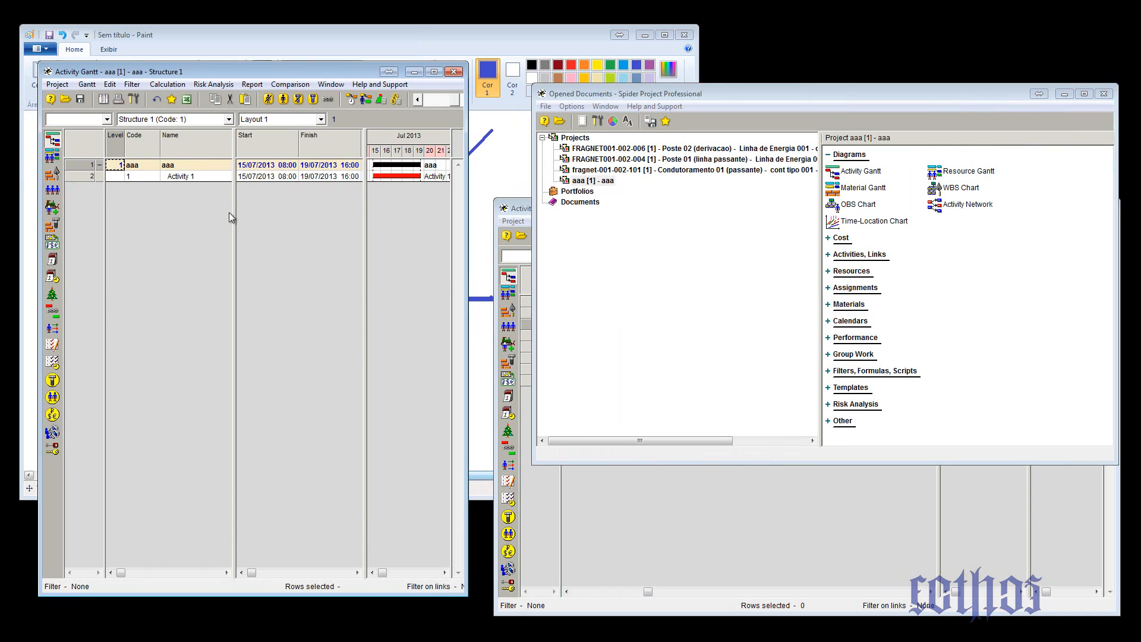
Step: Insert project FRAGNET001-002-004 as a new phase one level below the aaa phase, and collapse the inserted phase
{"action": "right_click", "coordinate": [78, 164]}
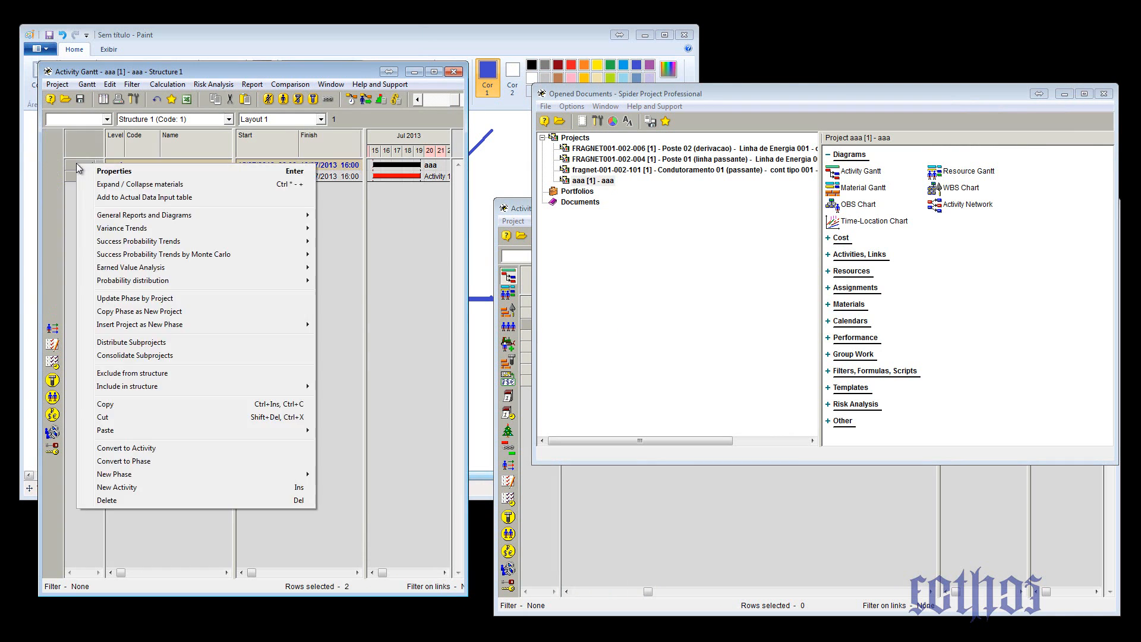
{"action": "mouse_move", "coordinate": [153, 388]}
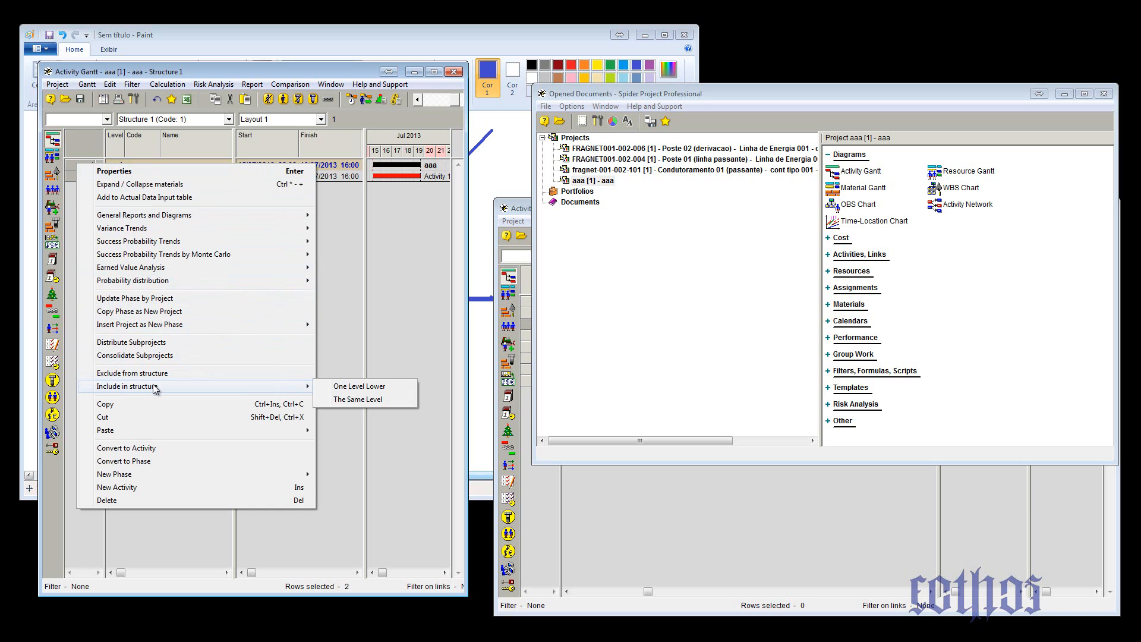
{"action": "mouse_move", "coordinate": [192, 329]}
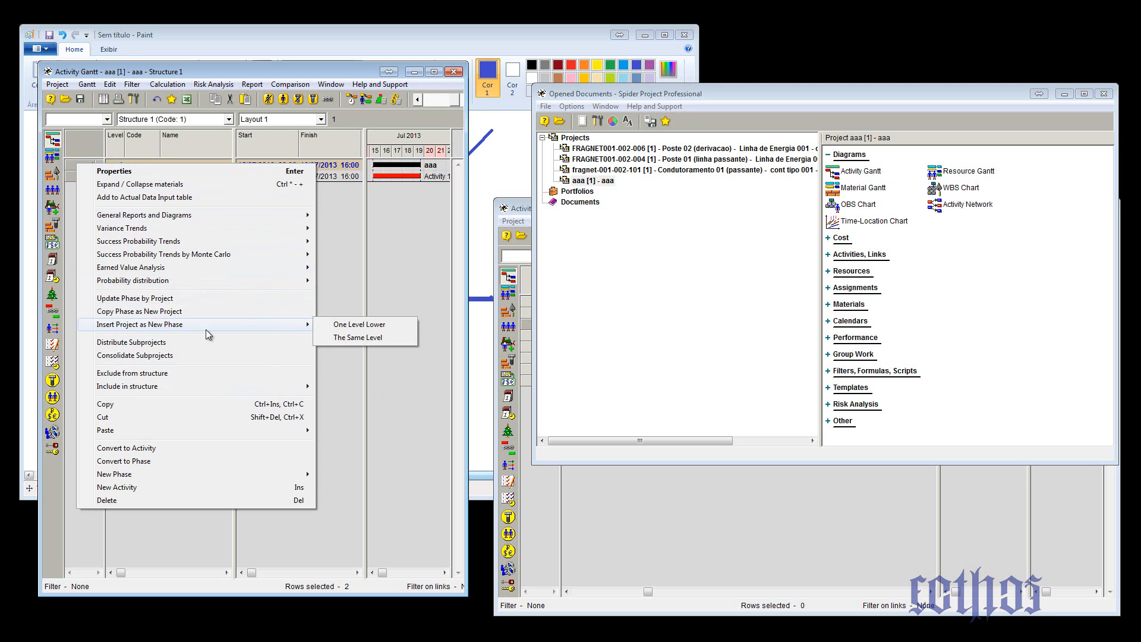
{"action": "left_click", "coordinate": [376, 326]}
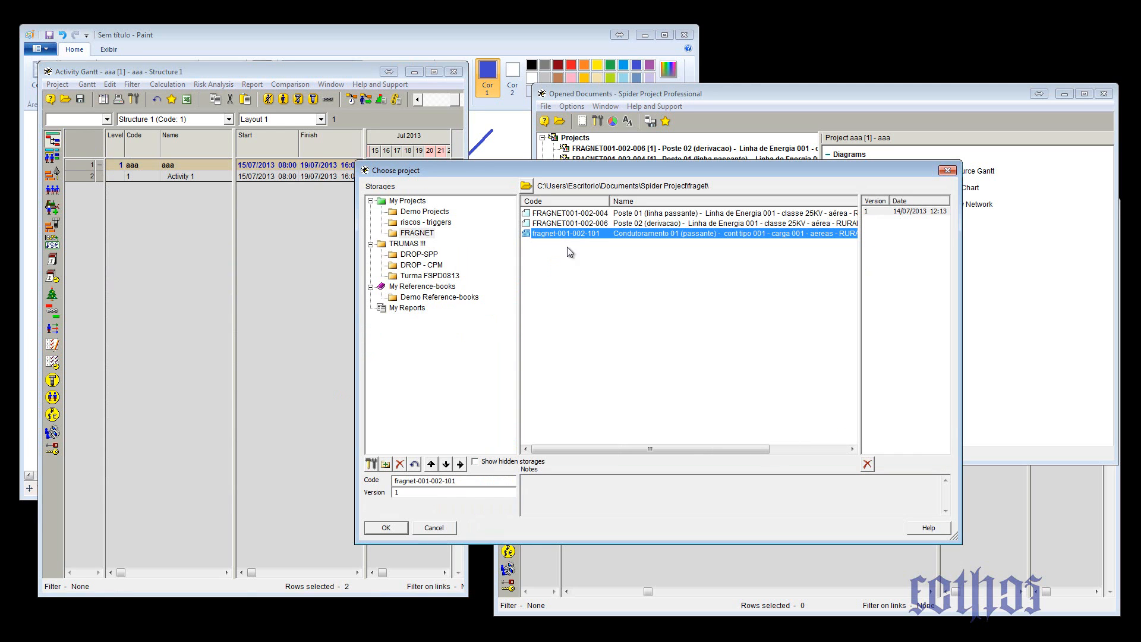
{"action": "left_click", "coordinate": [585, 215]}
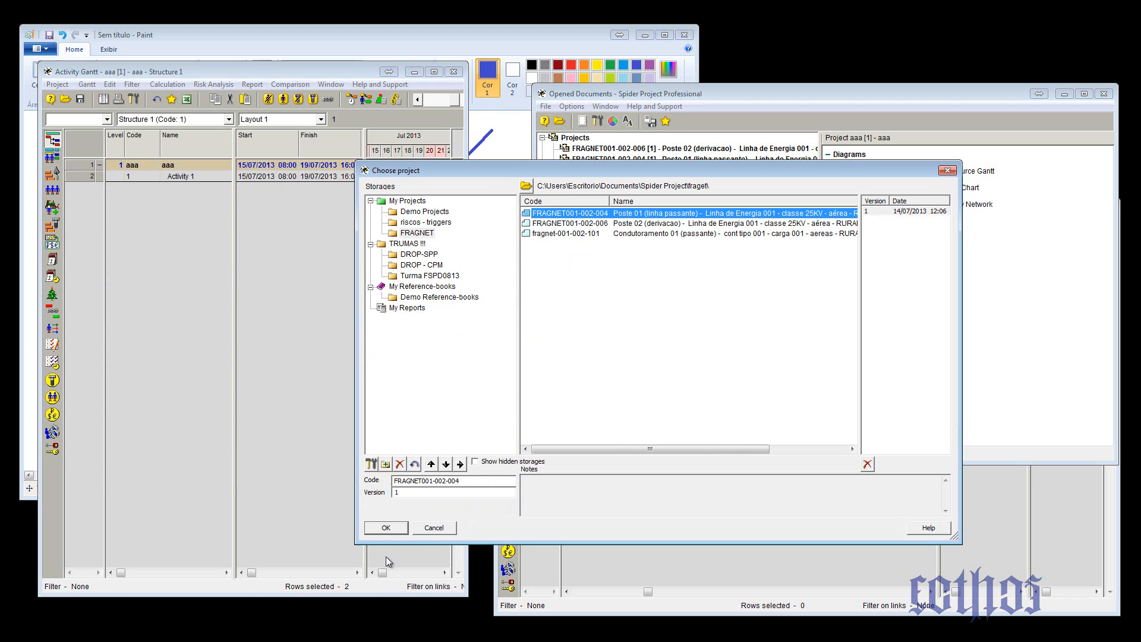
{"action": "left_click", "coordinate": [386, 528]}
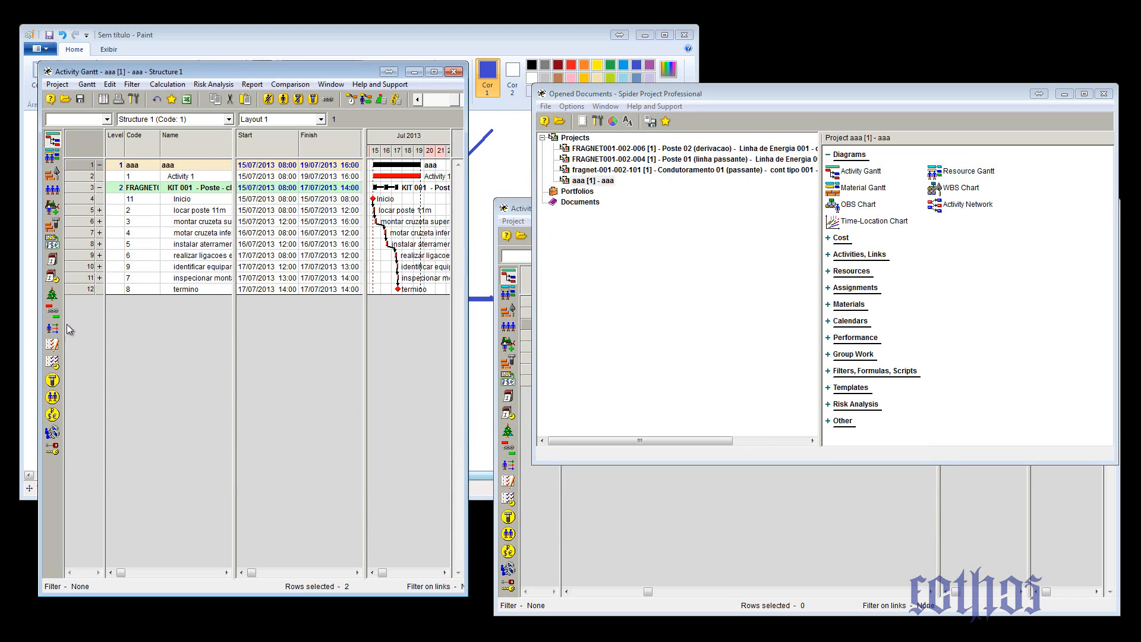
{"action": "left_click", "coordinate": [99, 188]}
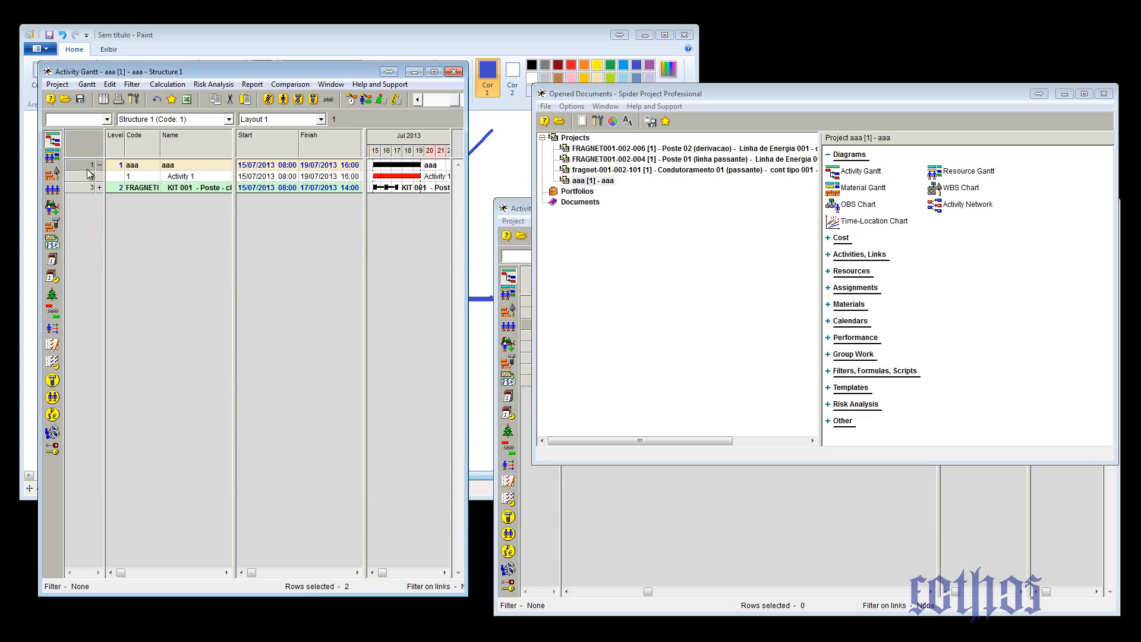
Step: Insert project fragnet-001-002-101 as a new phase one level below aaa, with its own Activity Gantt shown alongside for comparison
{"action": "left_click", "coordinate": [85, 166]}
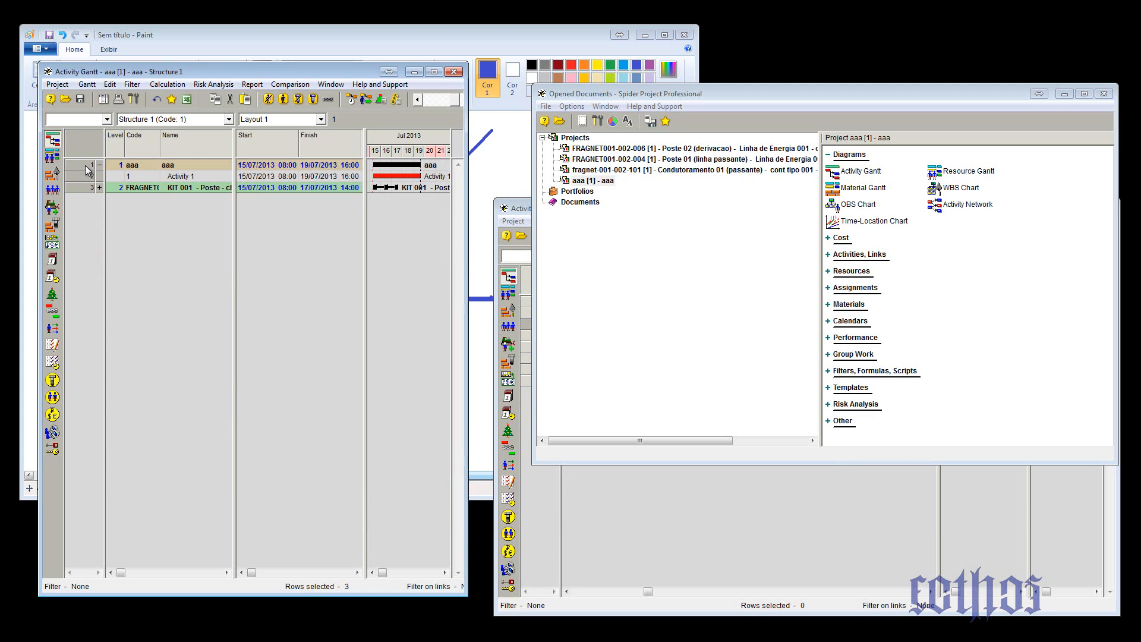
{"action": "left_click", "coordinate": [748, 172]}
{"action": "double_click", "coordinate": [748, 171]}
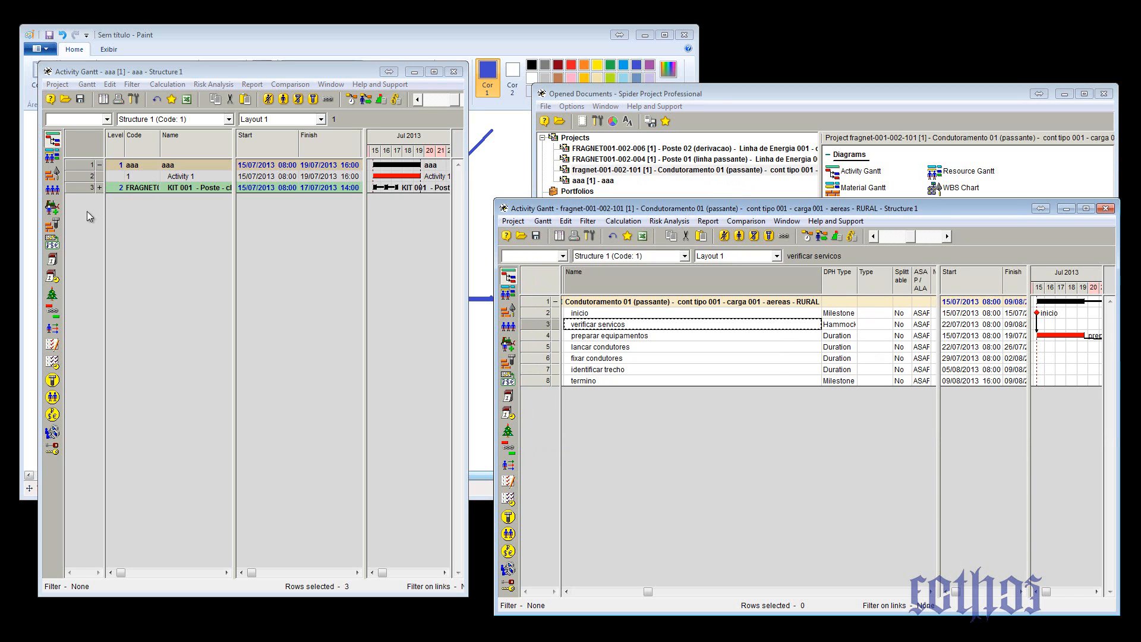
{"action": "right_click", "coordinate": [76, 165]}
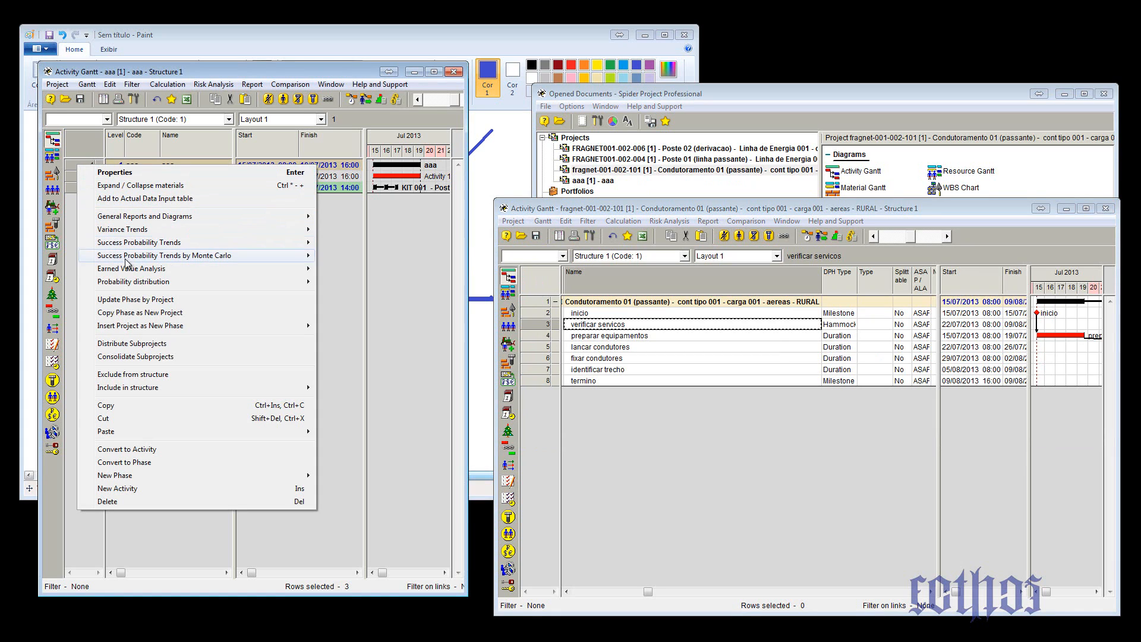
{"action": "mouse_move", "coordinate": [145, 325]}
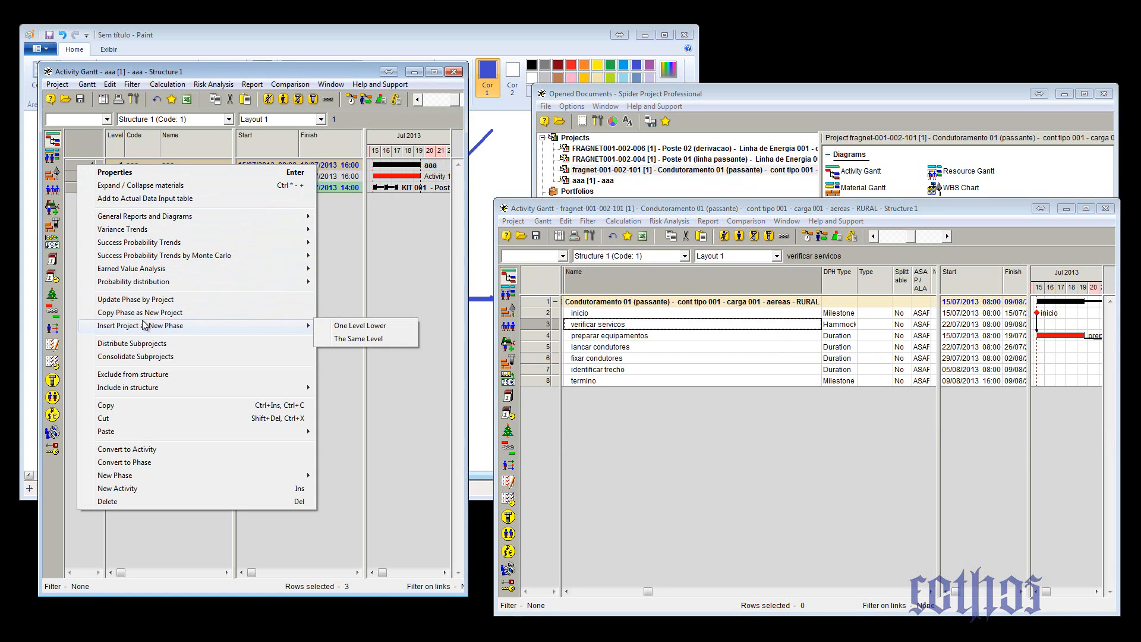
{"action": "left_click", "coordinate": [350, 329]}
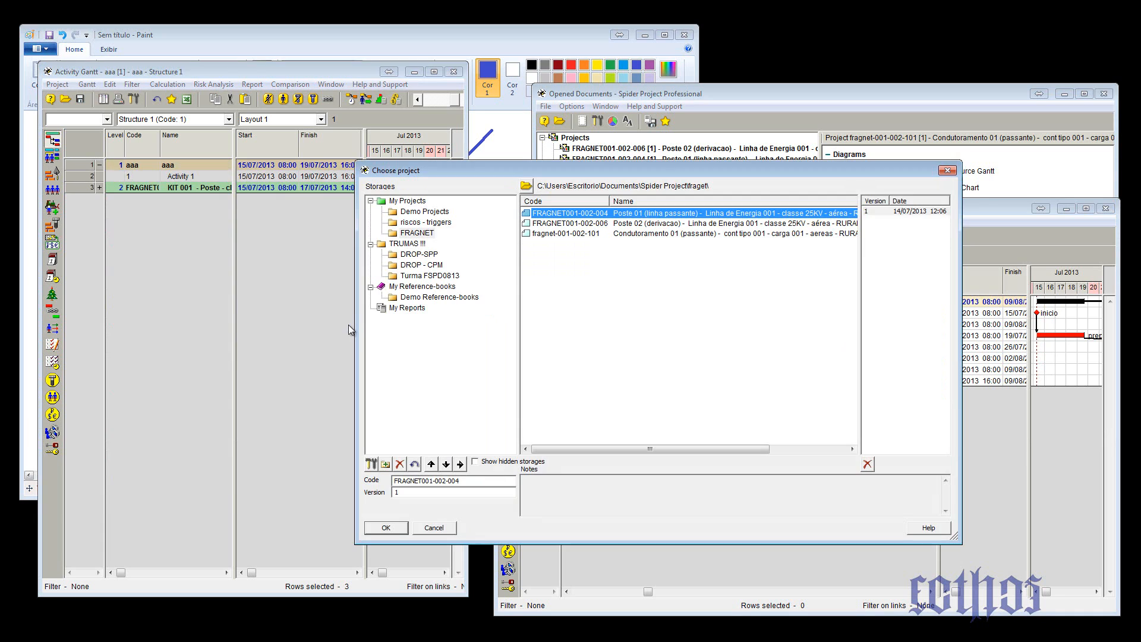
{"action": "left_click", "coordinate": [555, 234]}
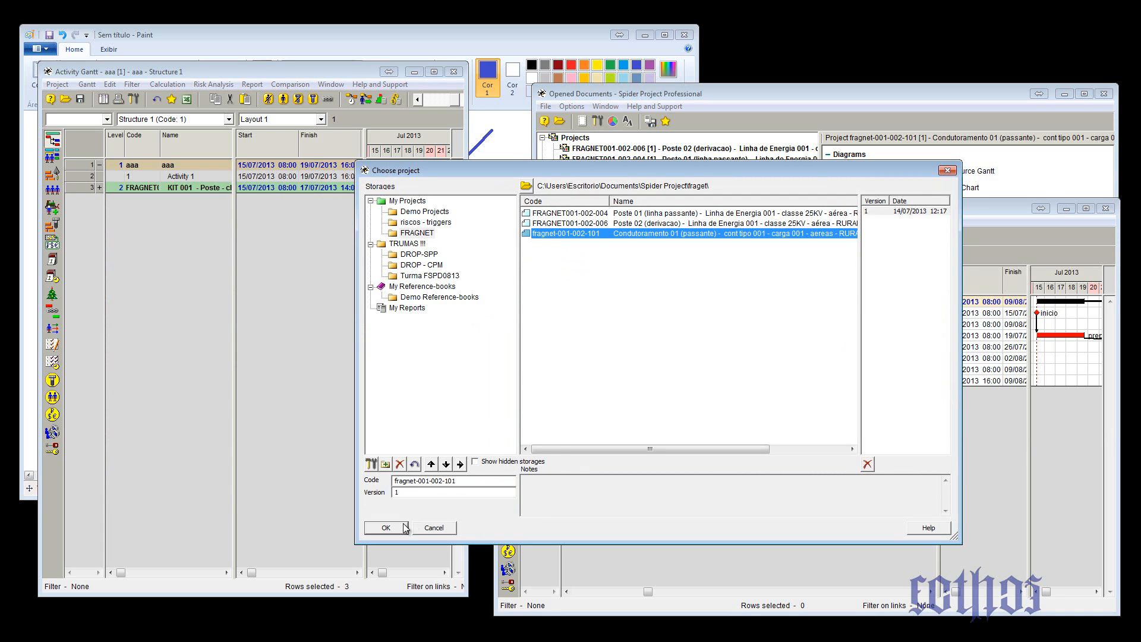
{"action": "left_click", "coordinate": [403, 528]}
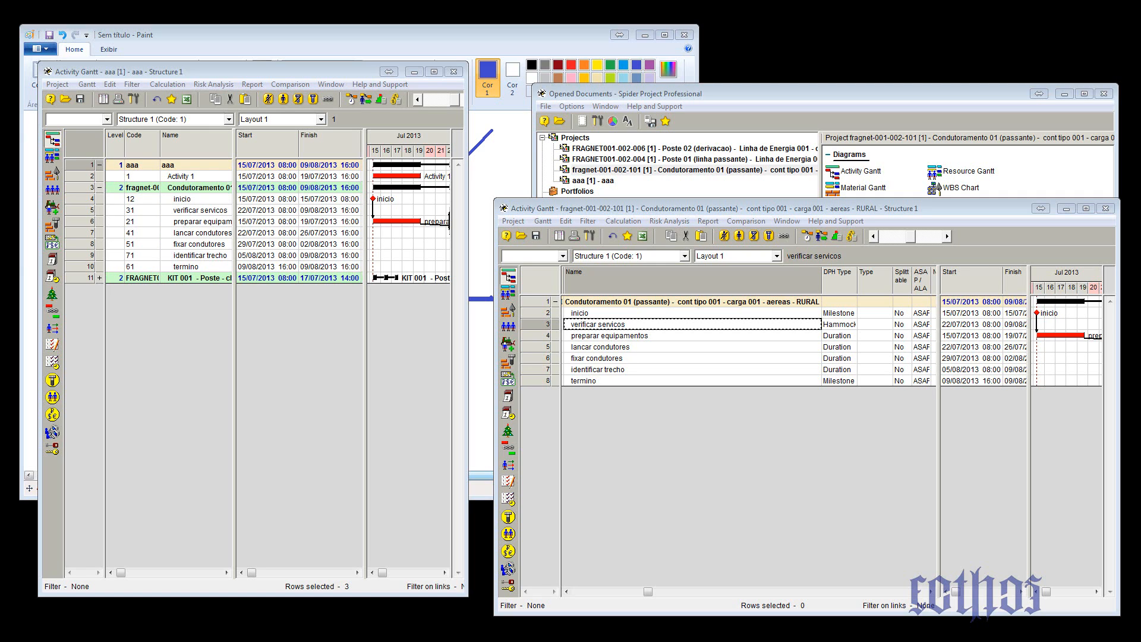
{"action": "left_click", "coordinate": [174, 199]}
{"action": "left_click", "coordinate": [178, 212]}
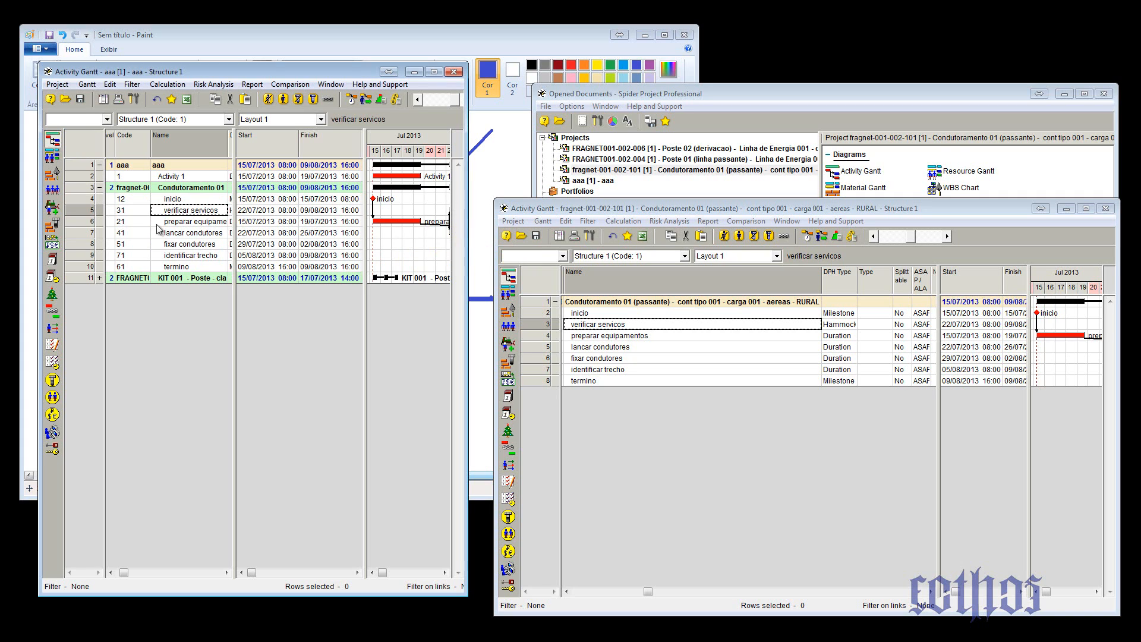
{"action": "right_click", "coordinate": [80, 189]}
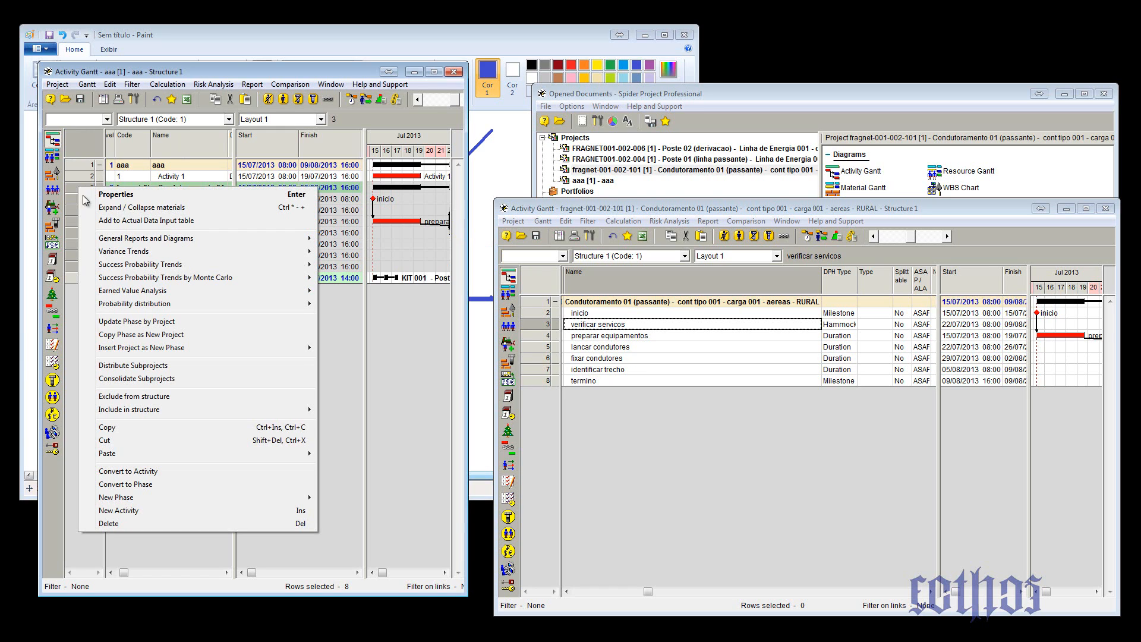
{"action": "left_click", "coordinate": [138, 337]}
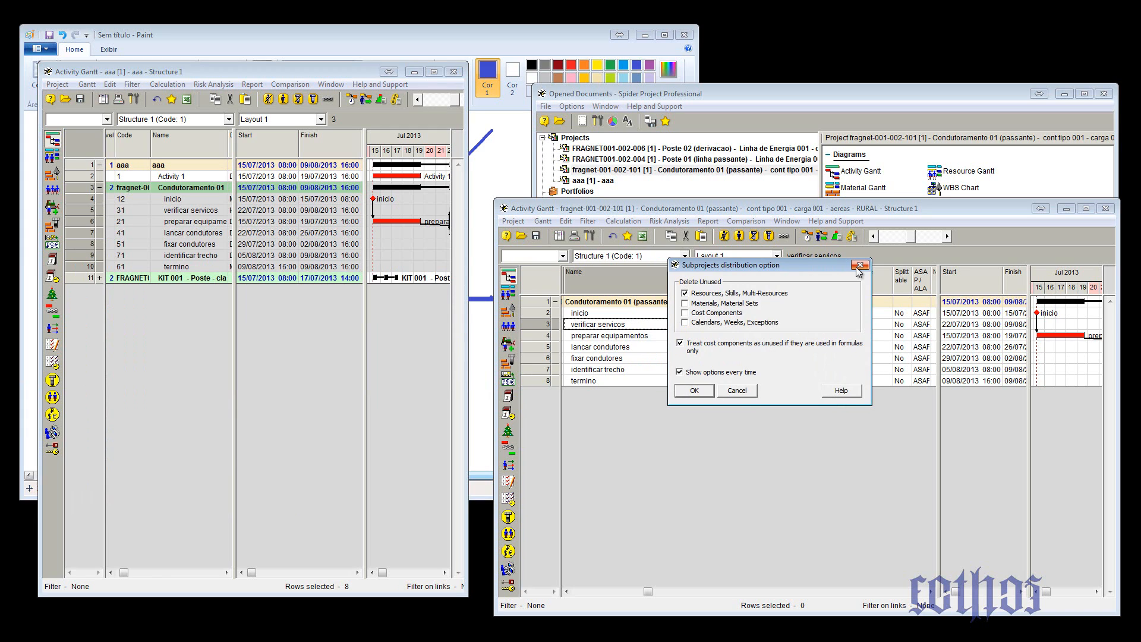
{"action": "left_click", "coordinate": [711, 303]}
{"action": "left_click", "coordinate": [706, 313]}
{"action": "left_click", "coordinate": [859, 266]}
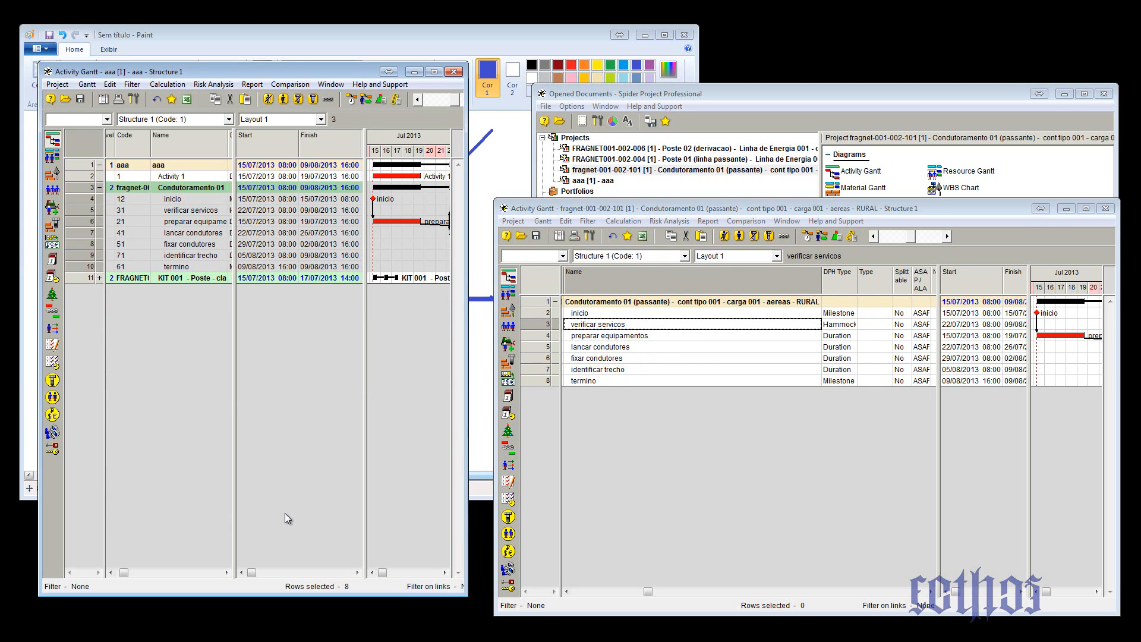
Step: Expand the KIT 001 phase to review its activities, including "locar poste 11m", and collapse it again
{"action": "key", "text": "alt+Tab"}
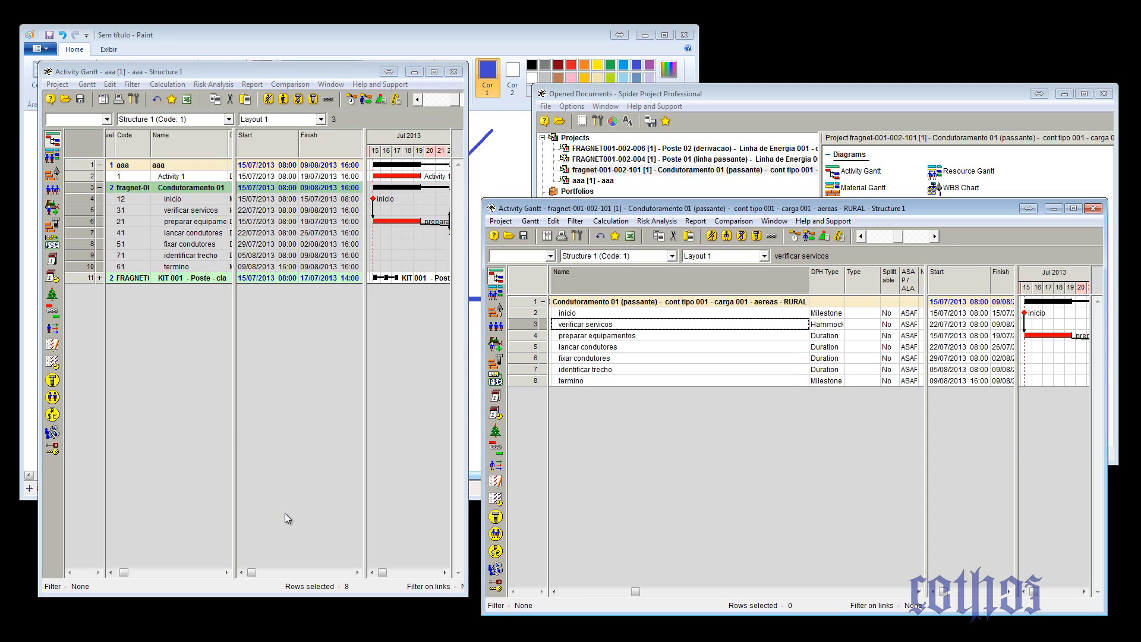
{"action": "left_click", "coordinate": [99, 278]}
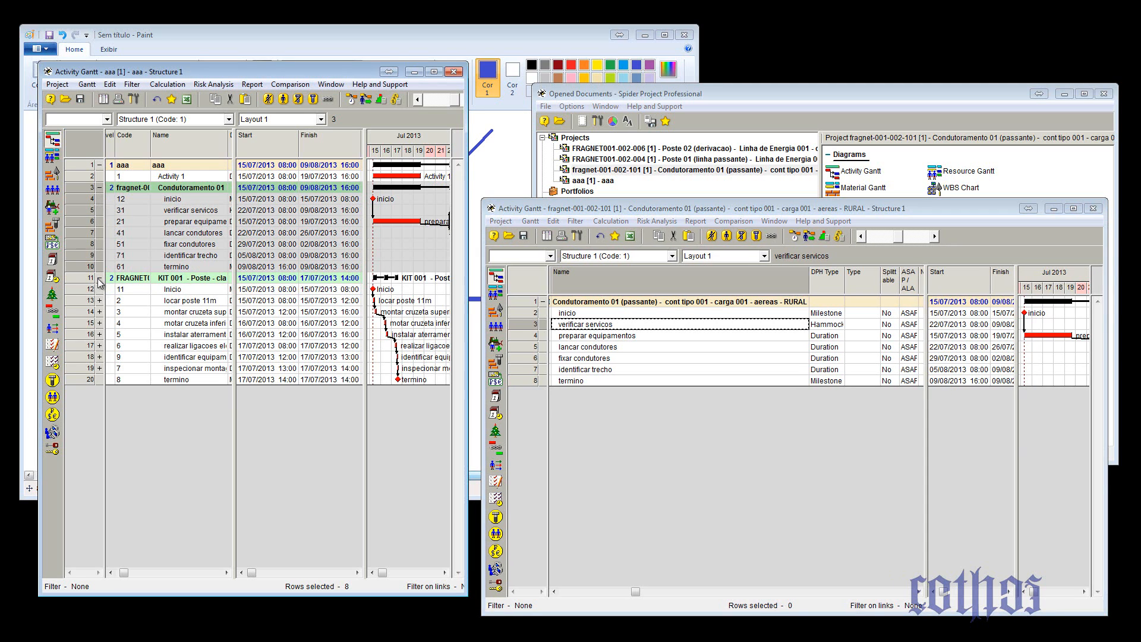
{"action": "left_click", "coordinate": [195, 302]}
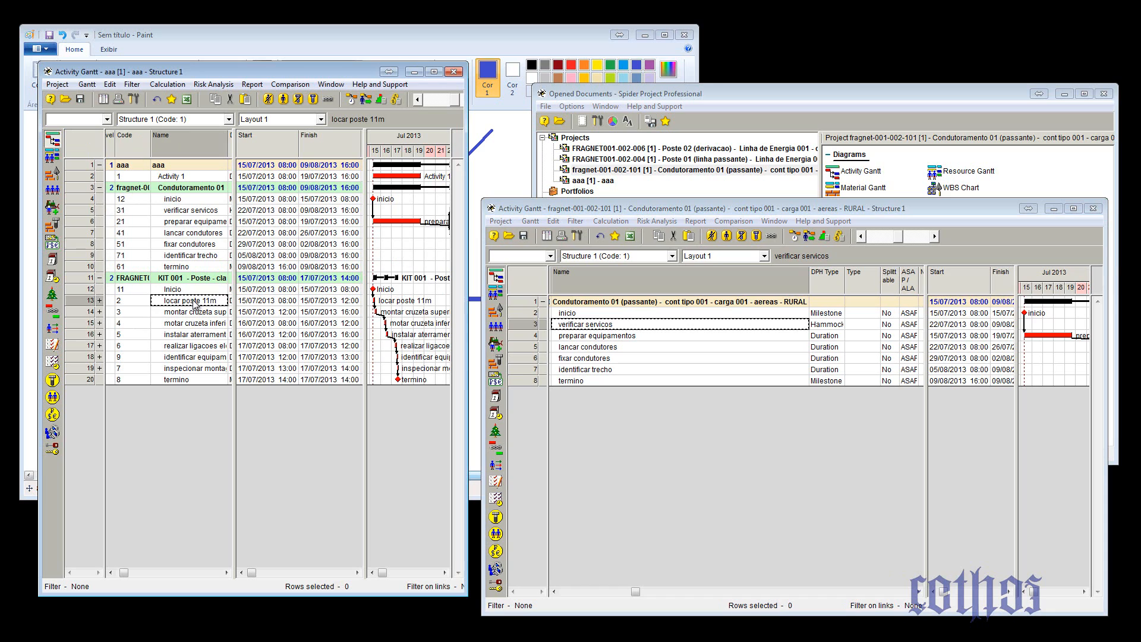
{"action": "left_click", "coordinate": [102, 302]}
{"action": "left_click", "coordinate": [104, 304]}
{"action": "left_click", "coordinate": [99, 278]}
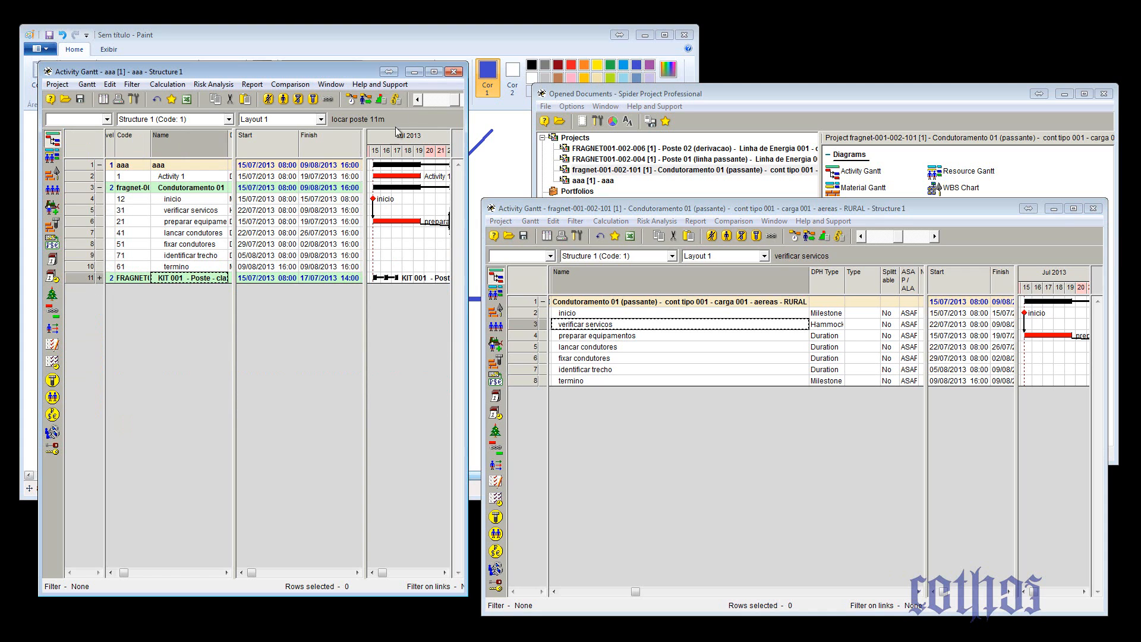
Step: Maximize the Activity Gantt of aaa, and widen its table area and Name column to show the full phase names
{"action": "left_click", "coordinate": [434, 72]}
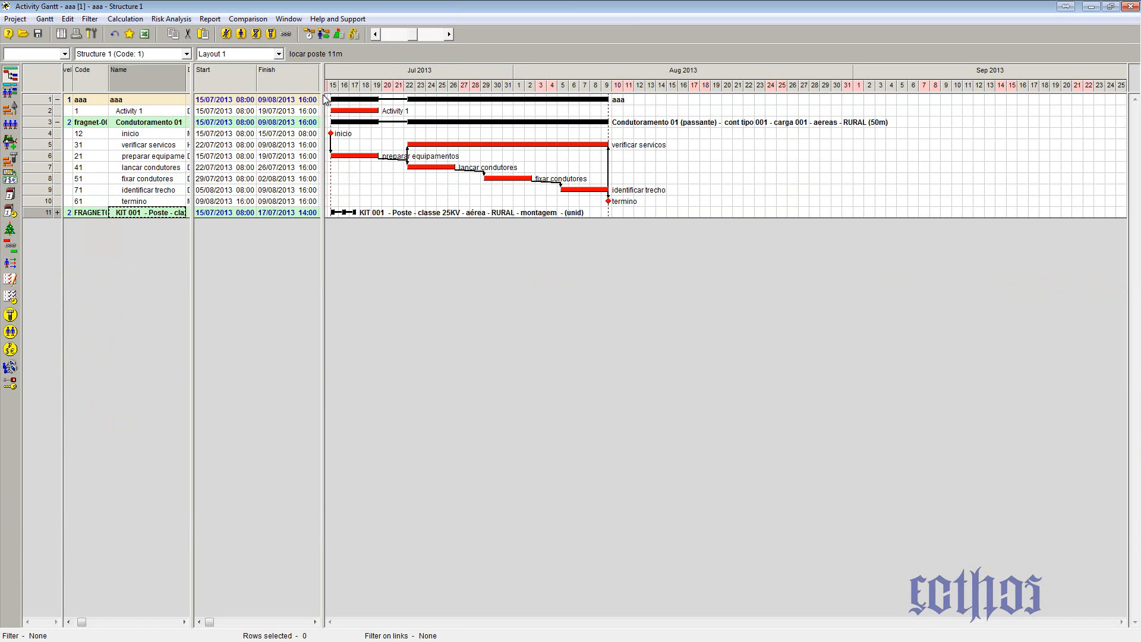
{"action": "left_click_drag", "start_coordinate": [324, 99], "coordinate": [911, 149]}
{"action": "left_click_drag", "start_coordinate": [195, 162], "coordinate": [772, 139]}
{"action": "left_click", "coordinate": [138, 135]}
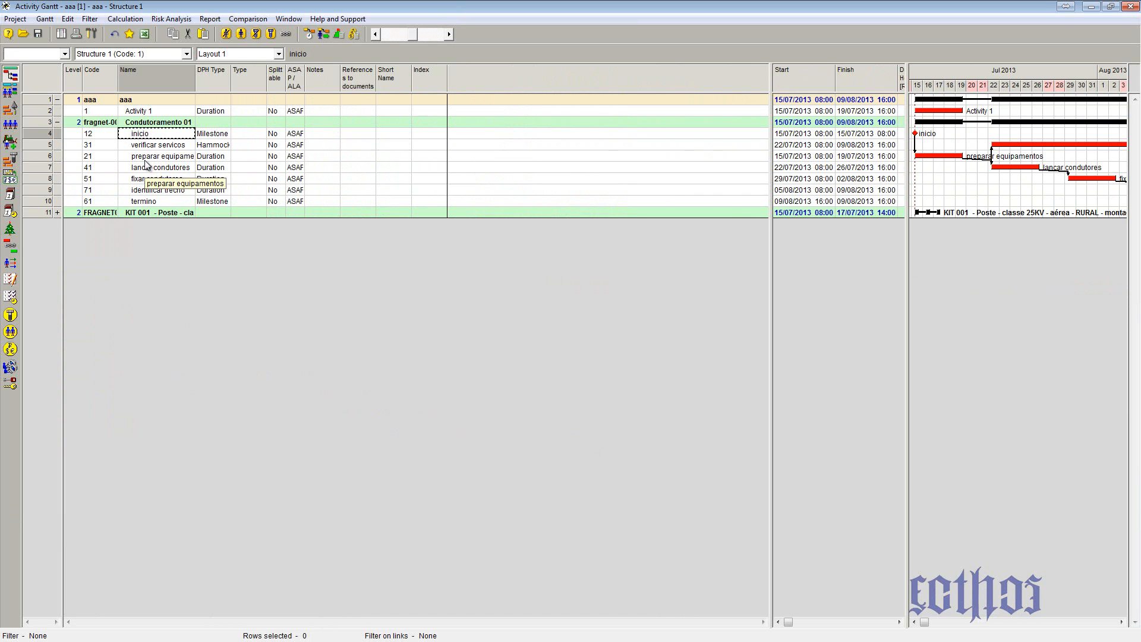
{"action": "left_click_drag", "start_coordinate": [196, 70], "coordinate": [520, 70]}
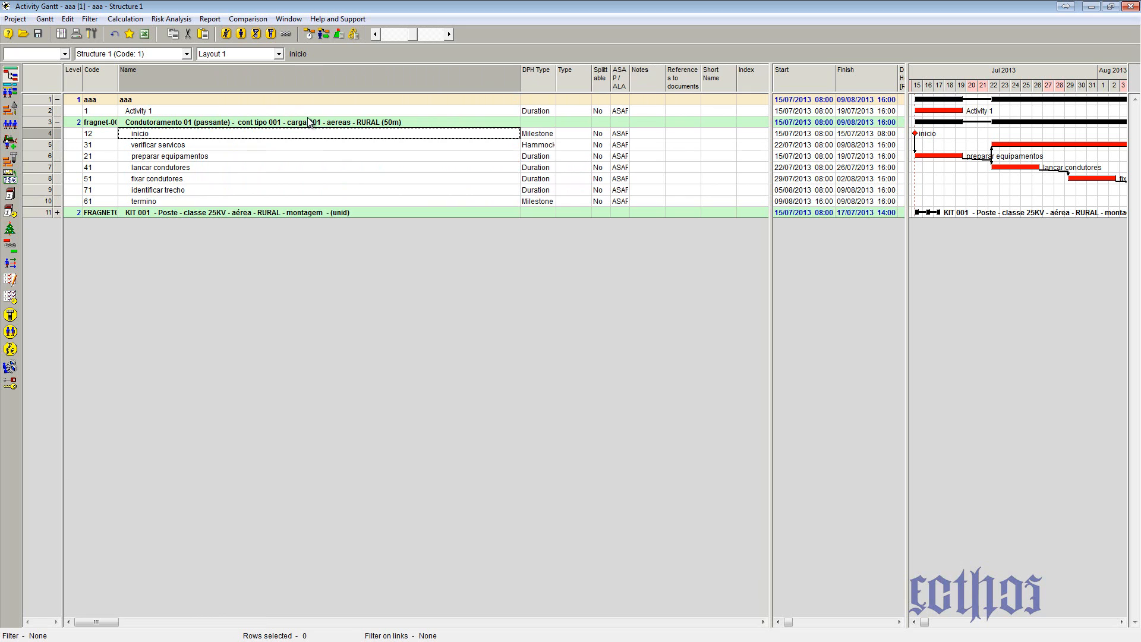
{"action": "left_click", "coordinate": [42, 146]}
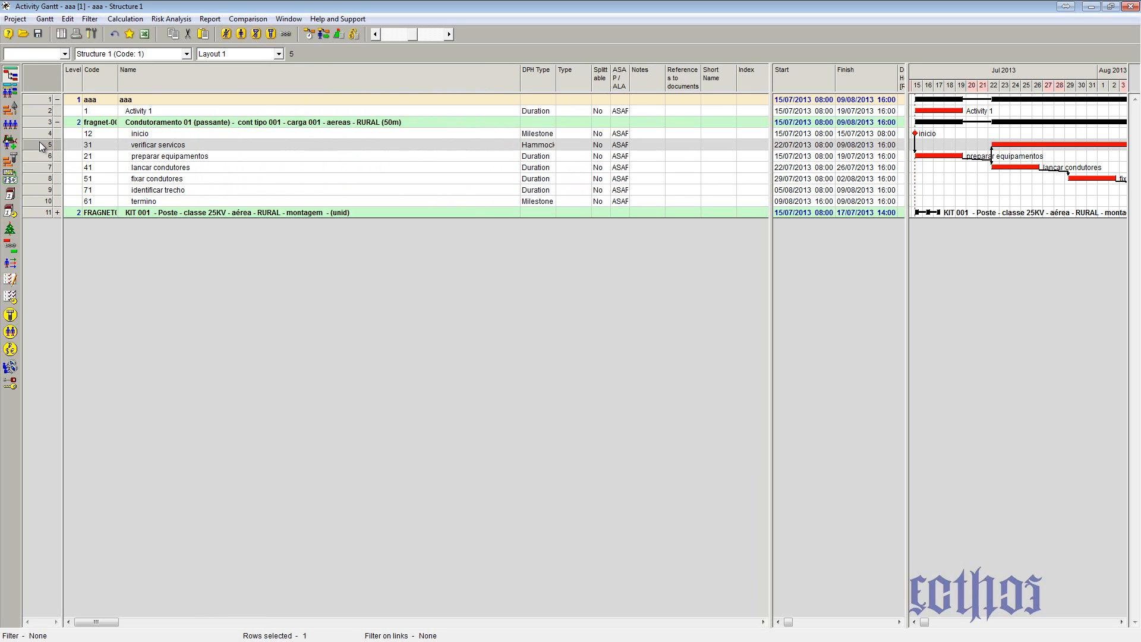
{"action": "left_click", "coordinate": [37, 191], "text": "shift"}
{"action": "right_click", "coordinate": [35, 194]}
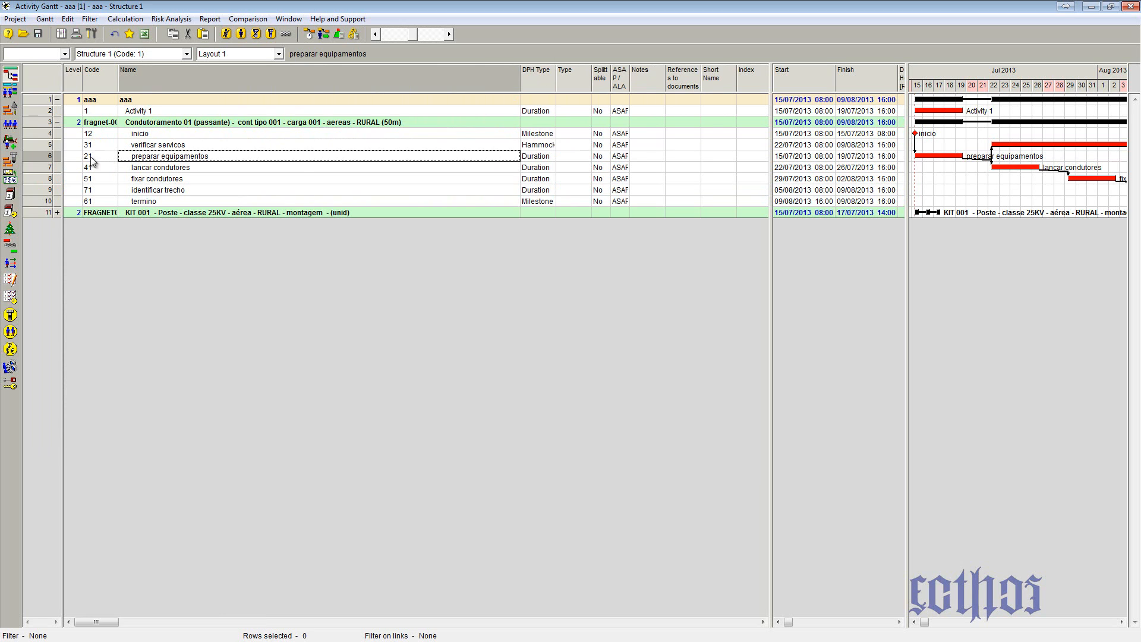
Step: Assign the resources ajudante, eletricista and montador together to the four activities from "preparar equipamentos" through "identificar trecho"
{"action": "left_click", "coordinate": [39, 157]}
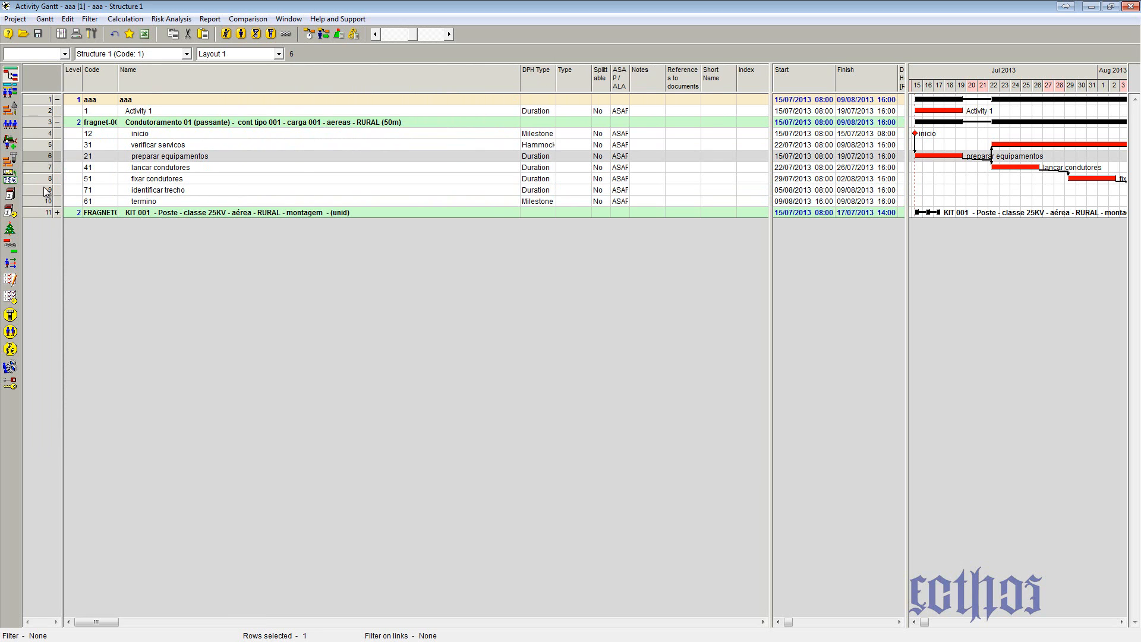
{"action": "left_click", "coordinate": [53, 190], "text": "shift"}
{"action": "right_click", "coordinate": [44, 180]}
{"action": "left_click", "coordinate": [55, 188]}
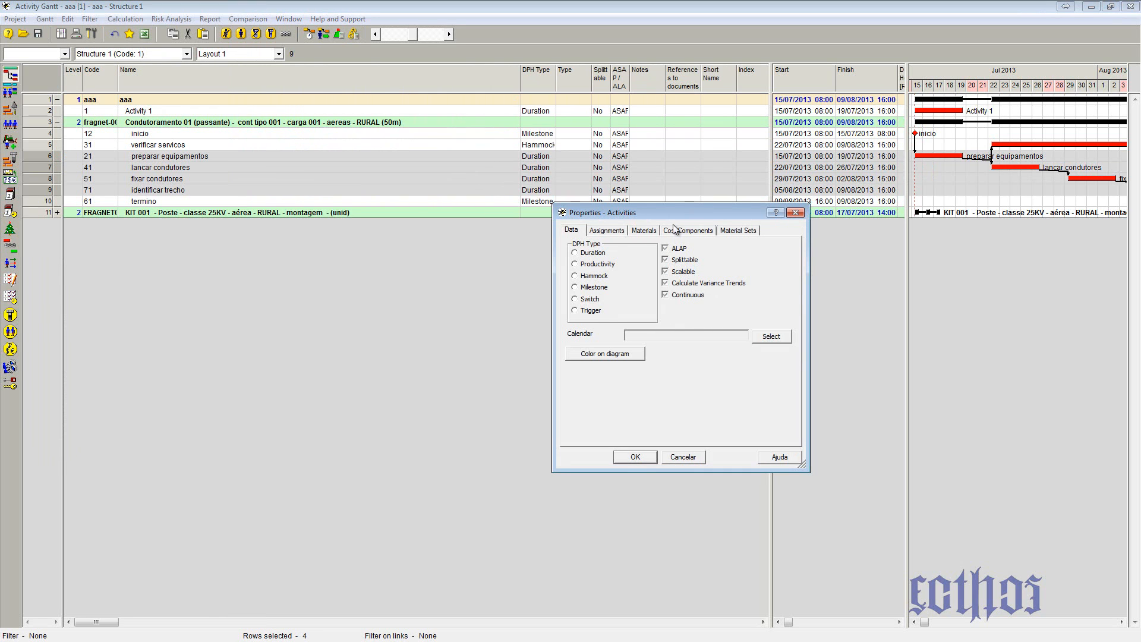
{"action": "left_click", "coordinate": [606, 230]}
{"action": "left_click", "coordinate": [741, 256]}
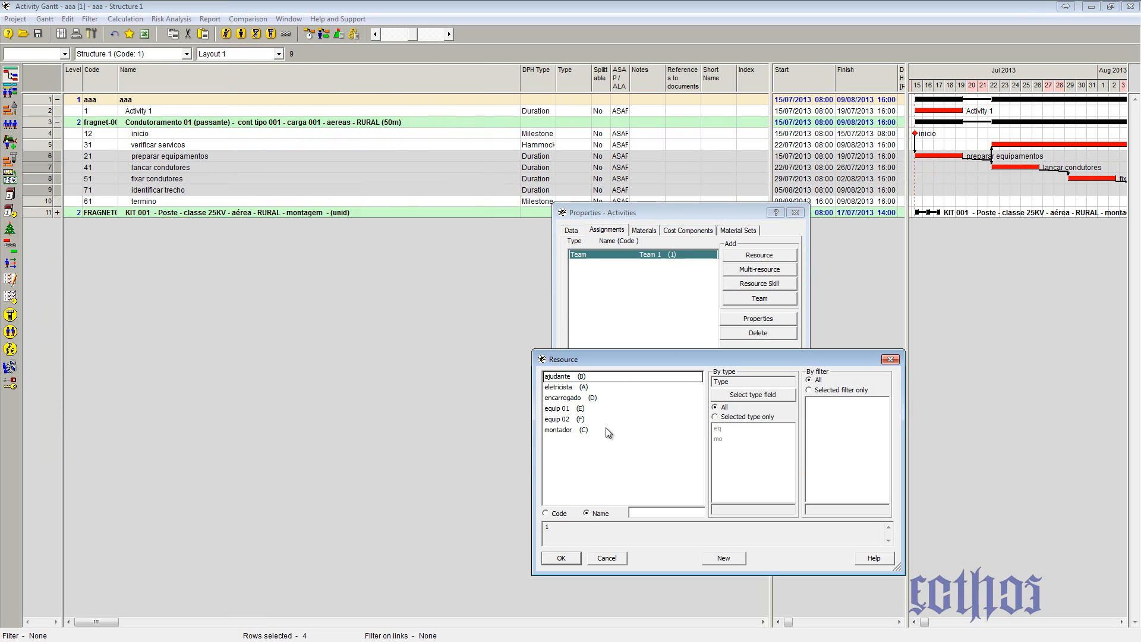
{"action": "left_click", "coordinate": [575, 379]}
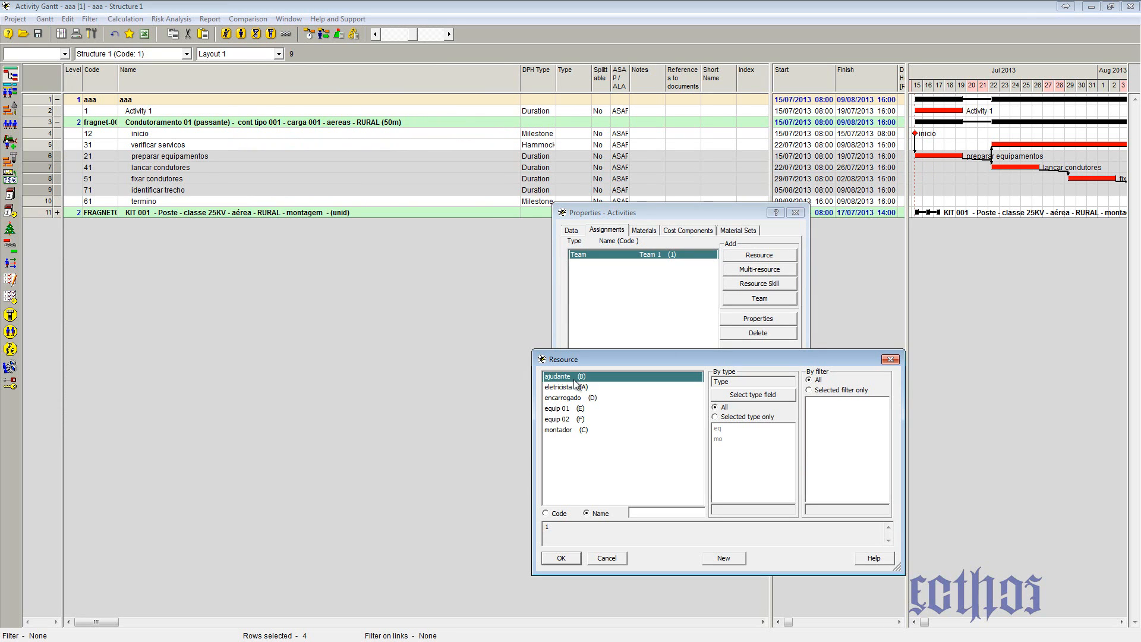
{"action": "left_click", "coordinate": [559, 433], "text": "ctrl"}
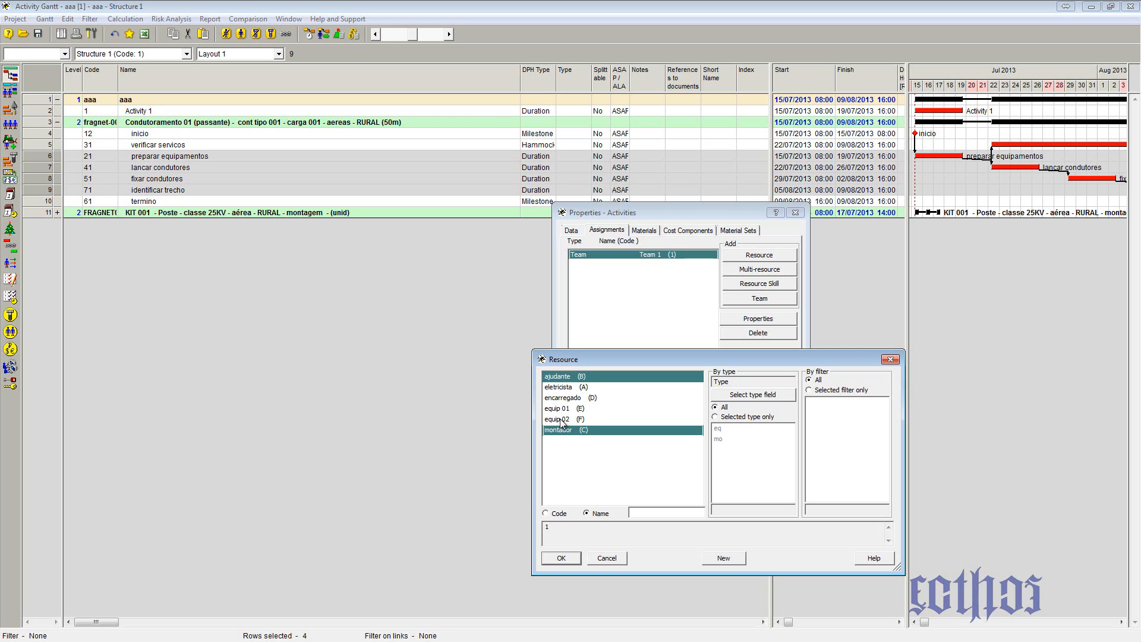
{"action": "left_click", "coordinate": [563, 387], "text": "ctrl"}
{"action": "left_click", "coordinate": [562, 558]}
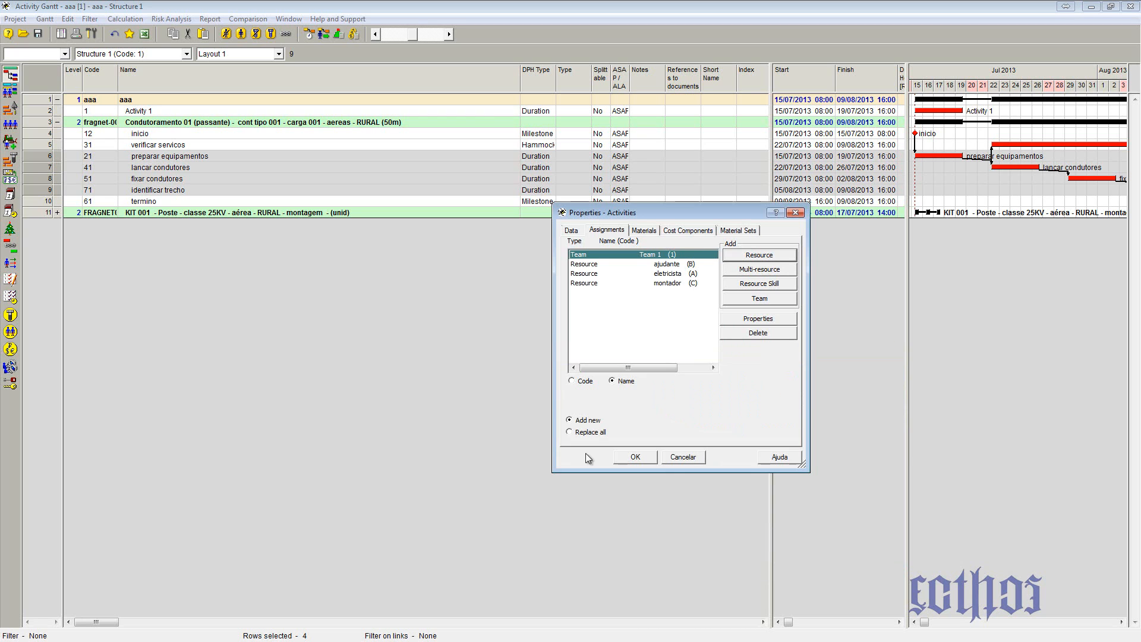
{"action": "left_click", "coordinate": [636, 264]}
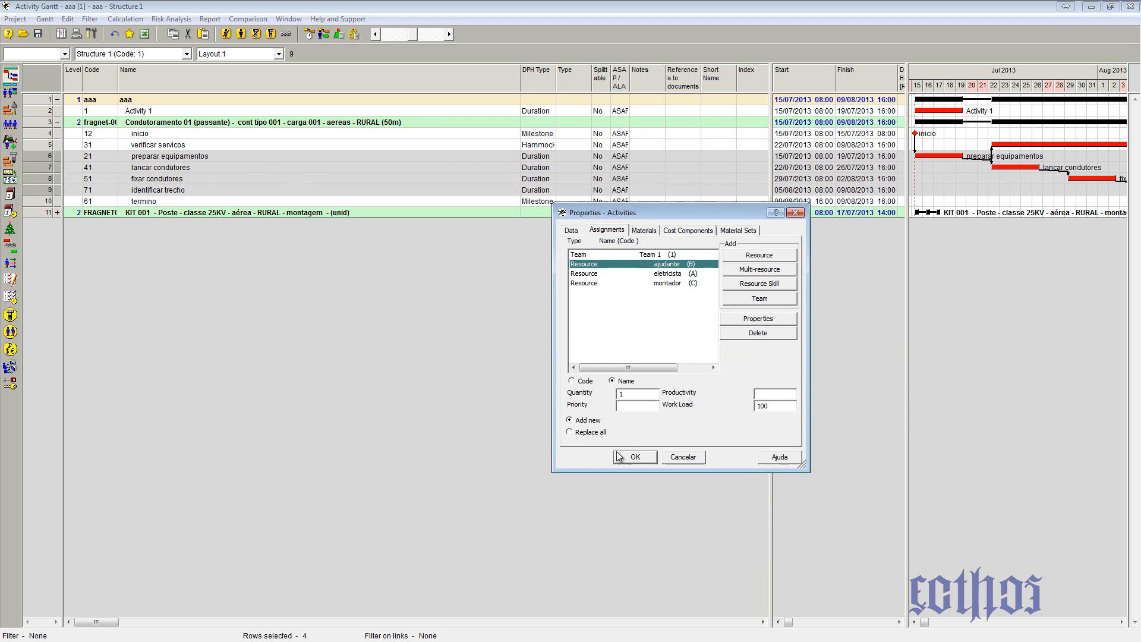
{"action": "key", "text": "Return"}
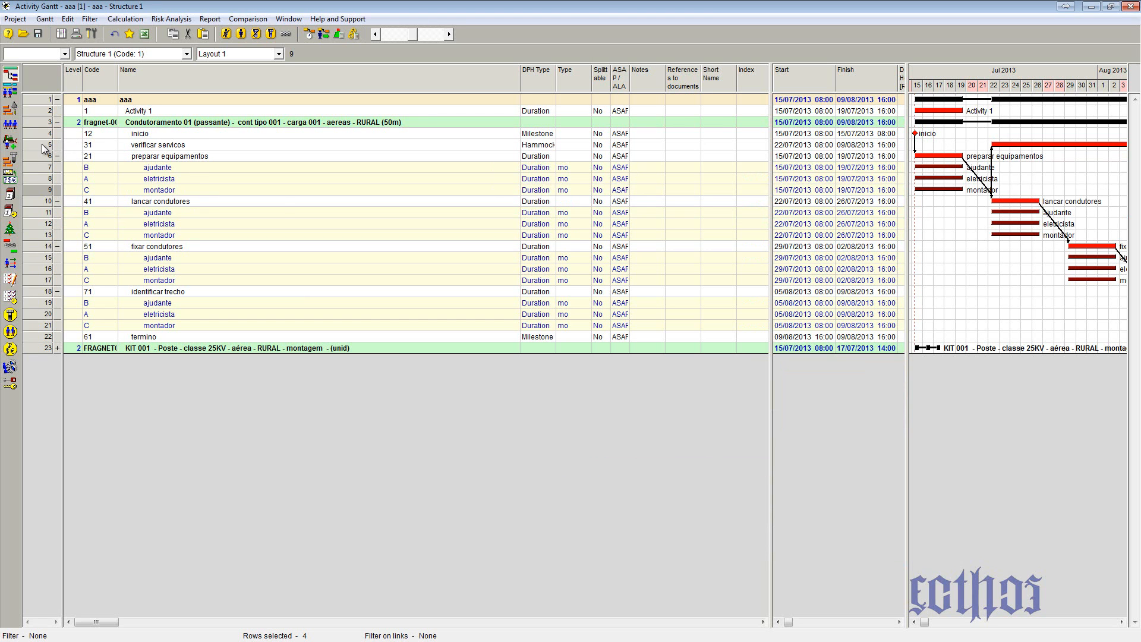
Step: Assign the resource encarregado to the hammock activity "verificar servicos"
{"action": "right_click", "coordinate": [44, 146]}
{"action": "left_click", "coordinate": [66, 153]}
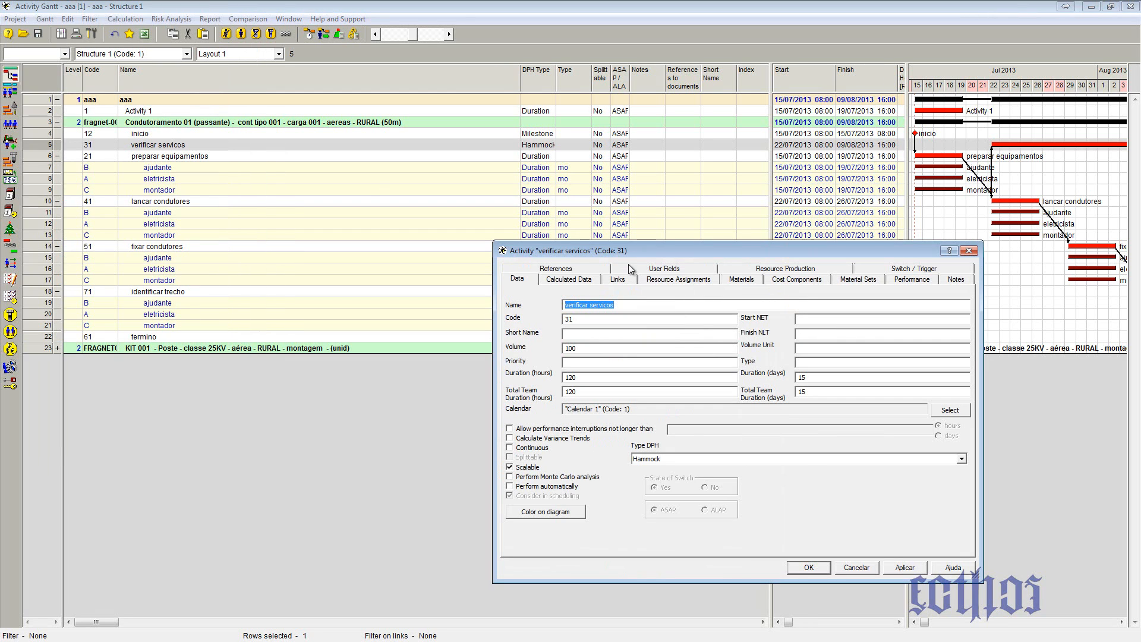
{"action": "left_click", "coordinate": [686, 280]}
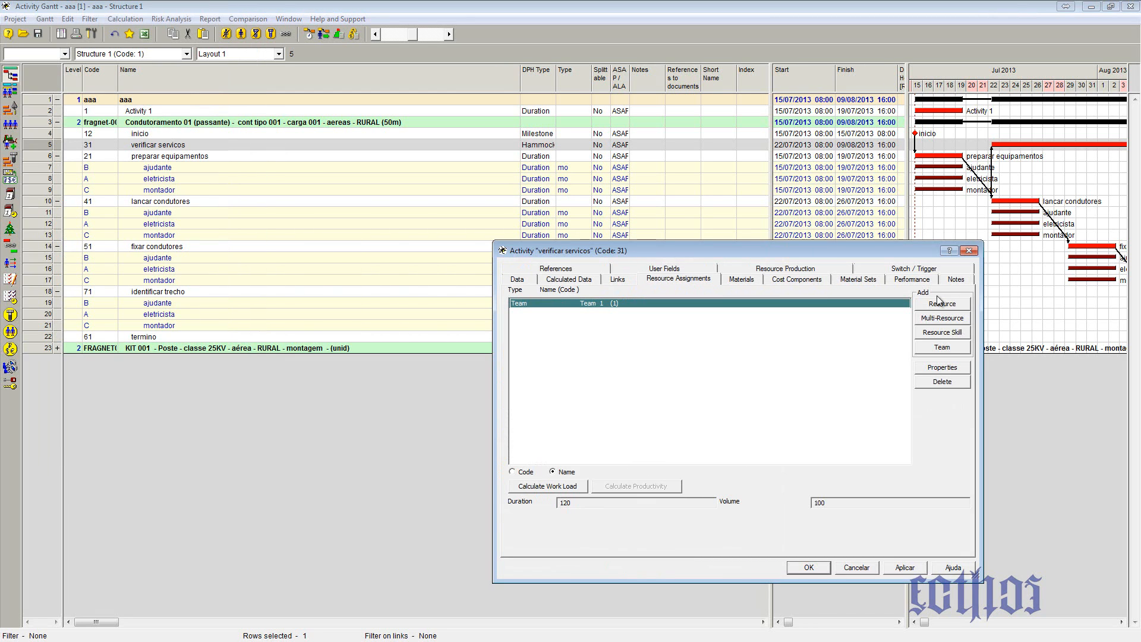
{"action": "left_click", "coordinate": [951, 304]}
{"action": "left_click", "coordinate": [570, 398]}
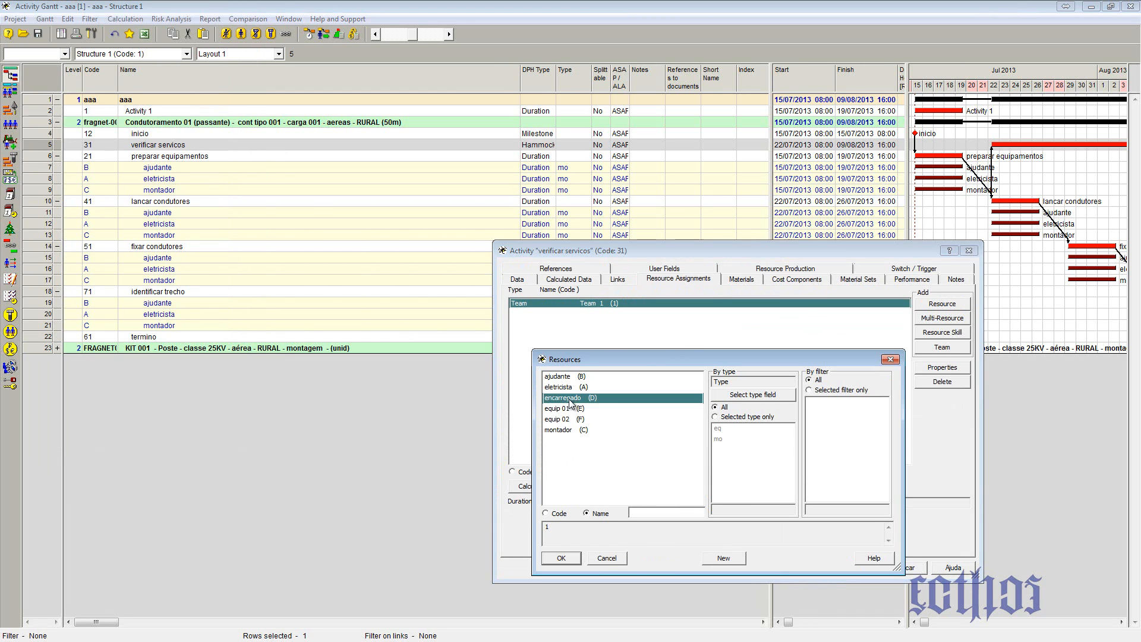
{"action": "left_click", "coordinate": [572, 558]}
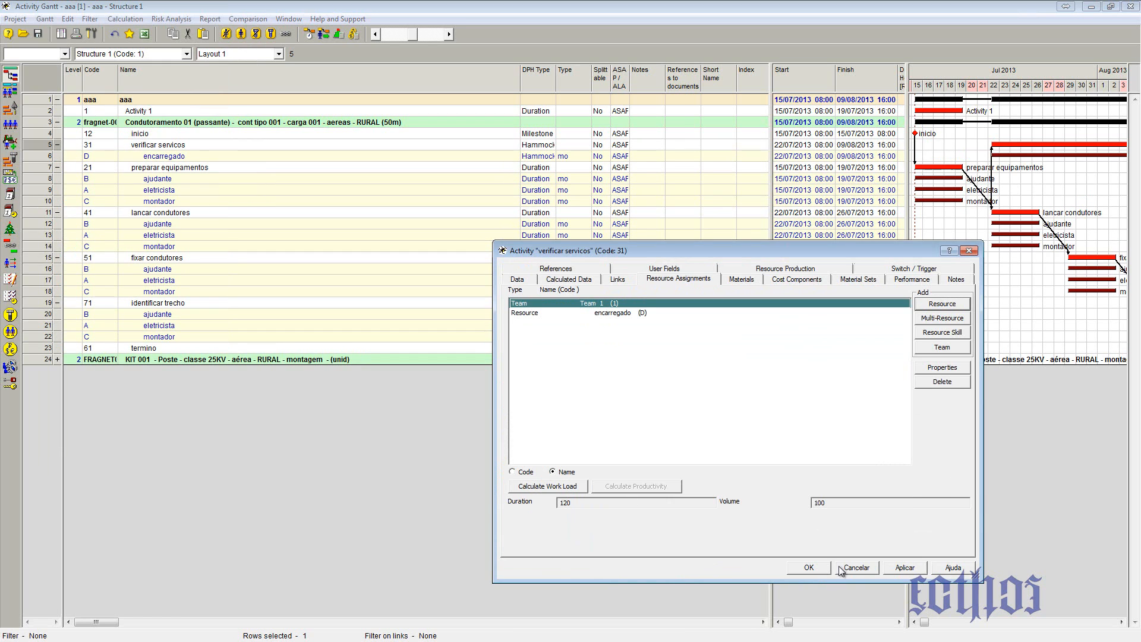
{"action": "left_click", "coordinate": [823, 568]}
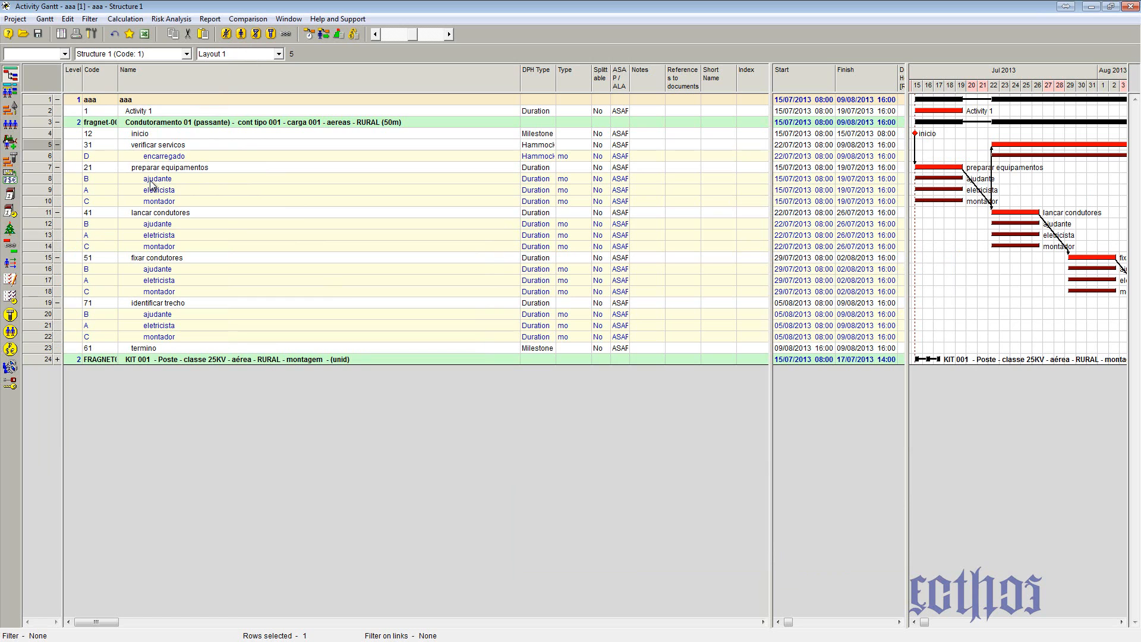
Step: Add the material "cabo de cobre 001" to the activity "lancar condutores"
{"action": "left_click", "coordinate": [36, 257]}
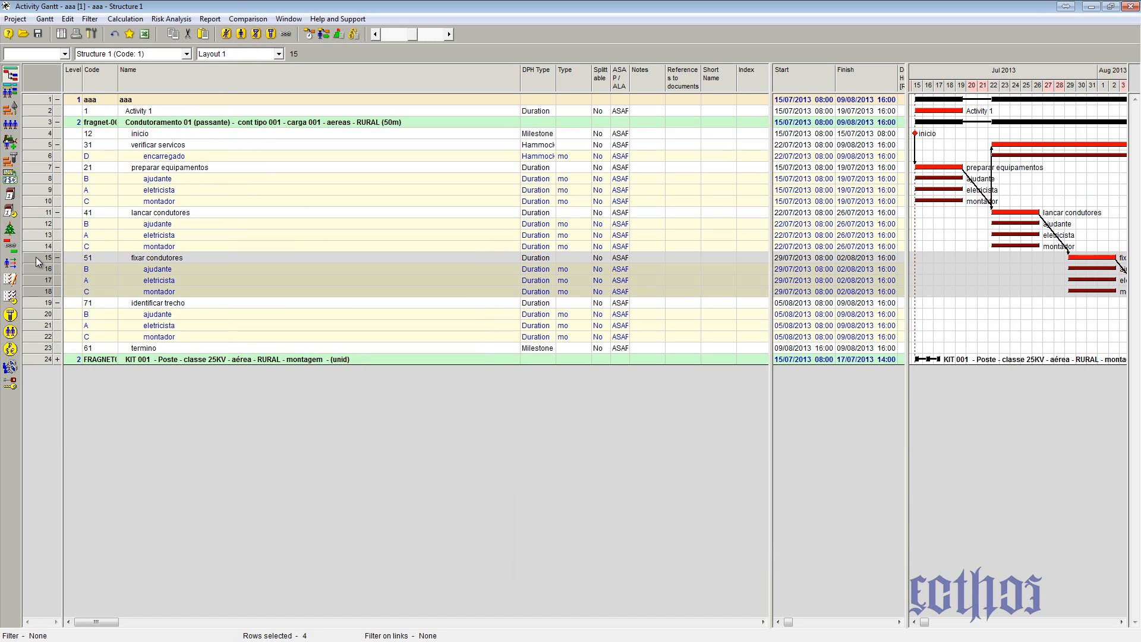
{"action": "right_click", "coordinate": [34, 212]}
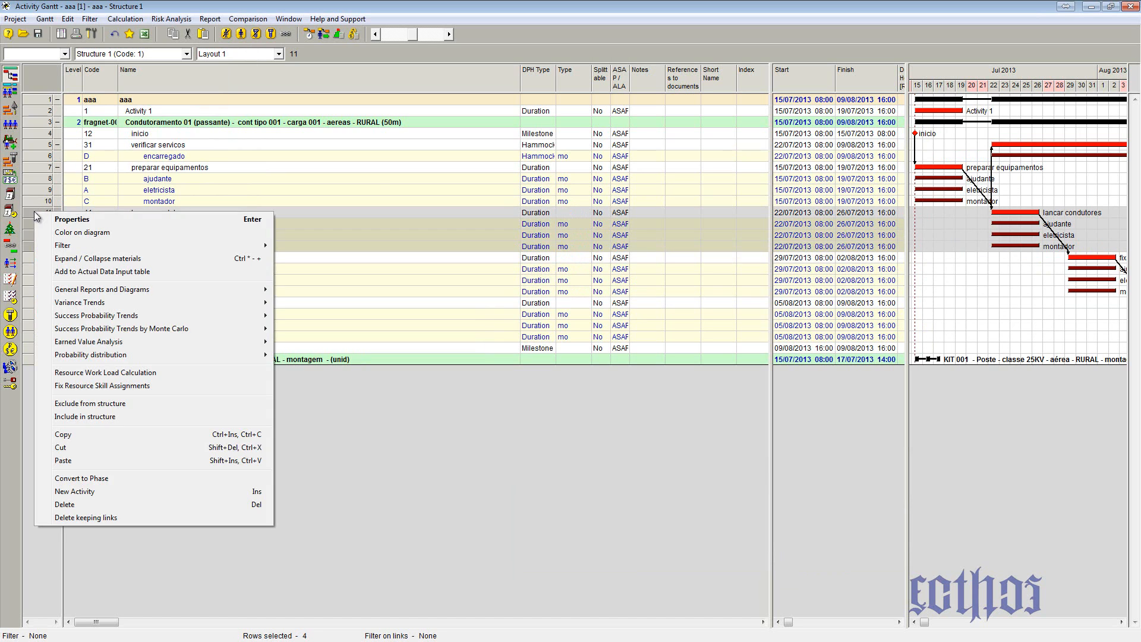
{"action": "left_click", "coordinate": [59, 220]}
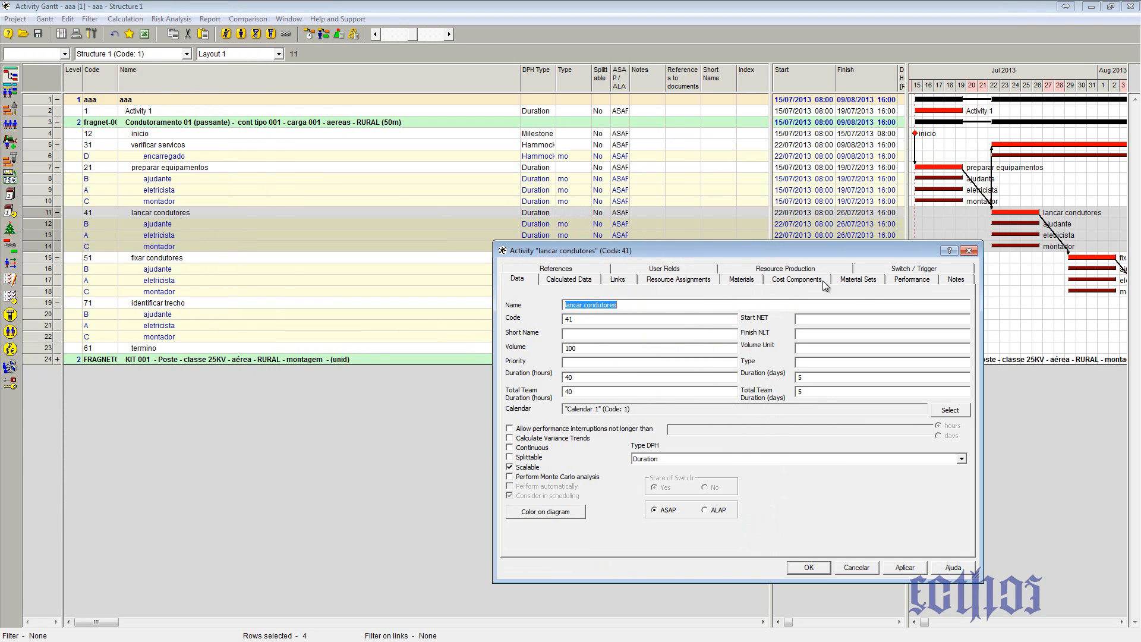
{"action": "left_click", "coordinate": [741, 280]}
{"action": "left_click", "coordinate": [942, 295]}
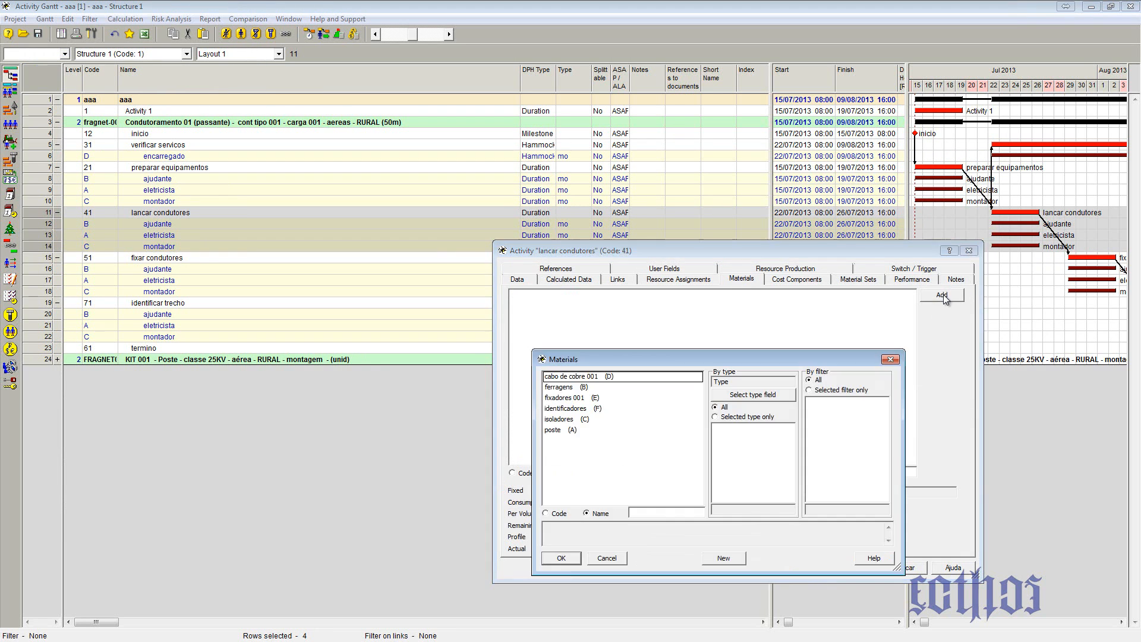
{"action": "left_click", "coordinate": [557, 377]}
{"action": "left_click", "coordinate": [560, 558]}
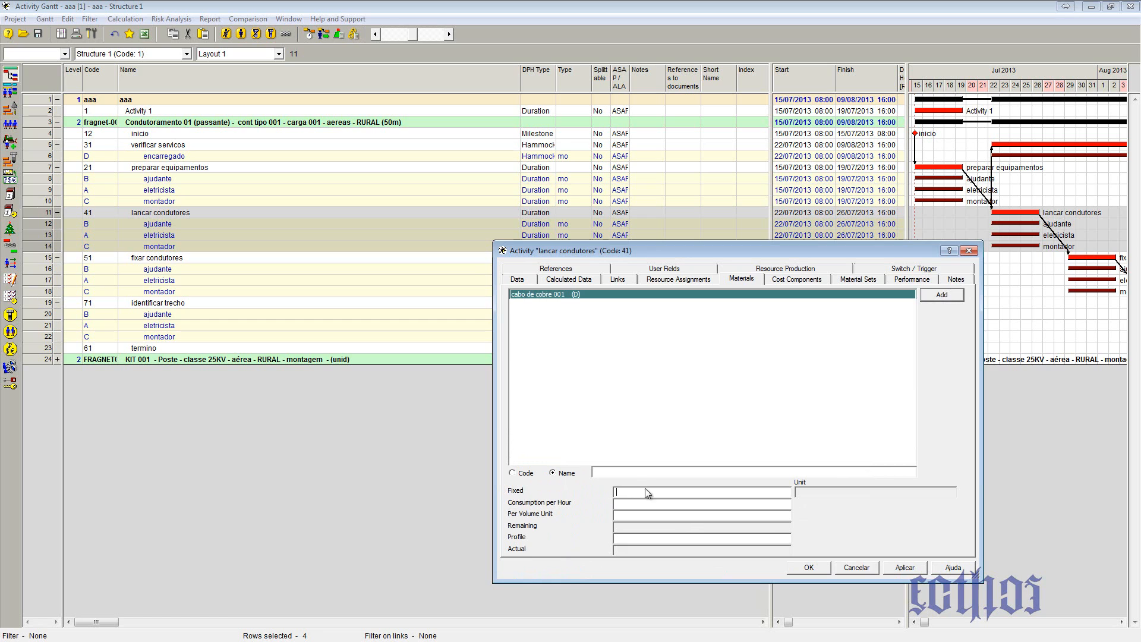
Step: Set the fixed quantity of cabo de cobre 001 on "lancar condutores" to 180 and save the activity's properties
{"action": "left_click", "coordinate": [625, 515]}
{"action": "left_click", "coordinate": [627, 493]}
{"action": "type", "text": "15"}
{"action": "key", "text": "BackSpace"}
{"action": "key", "text": "BackSpace"}
{"action": "key", "text": "BackSpace"}
{"action": "type", "text": "180"}
{"action": "left_click", "coordinate": [808, 569]}
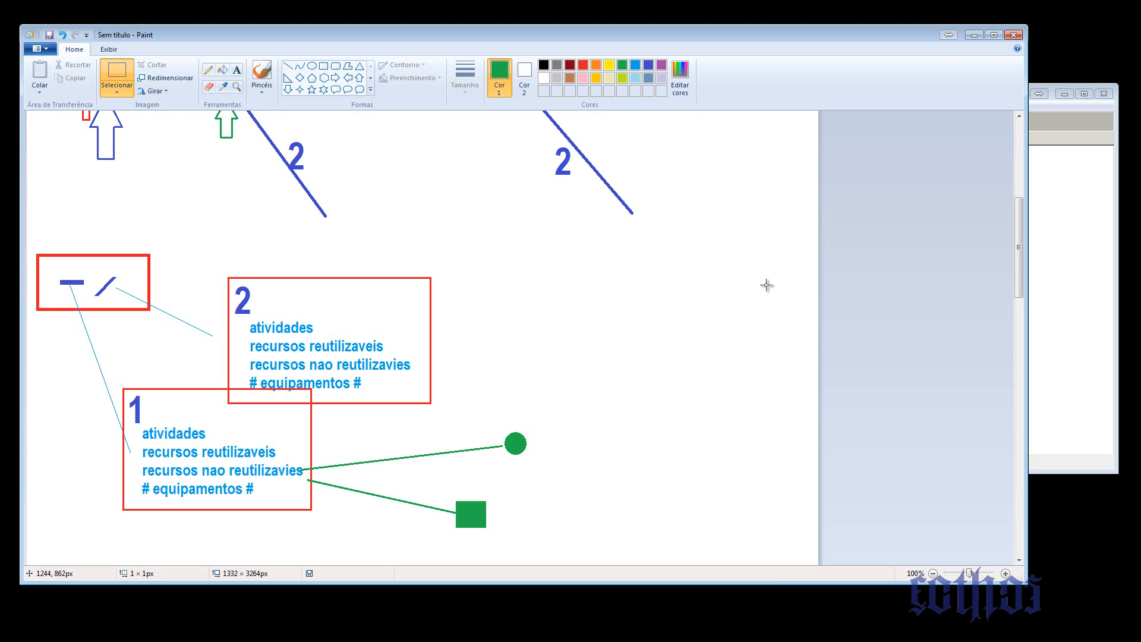
Step: Switch from Paint to Spider Project's Opened Documents window and widen its project tree to show more of the project names
{"action": "left_click", "coordinate": [1045, 264]}
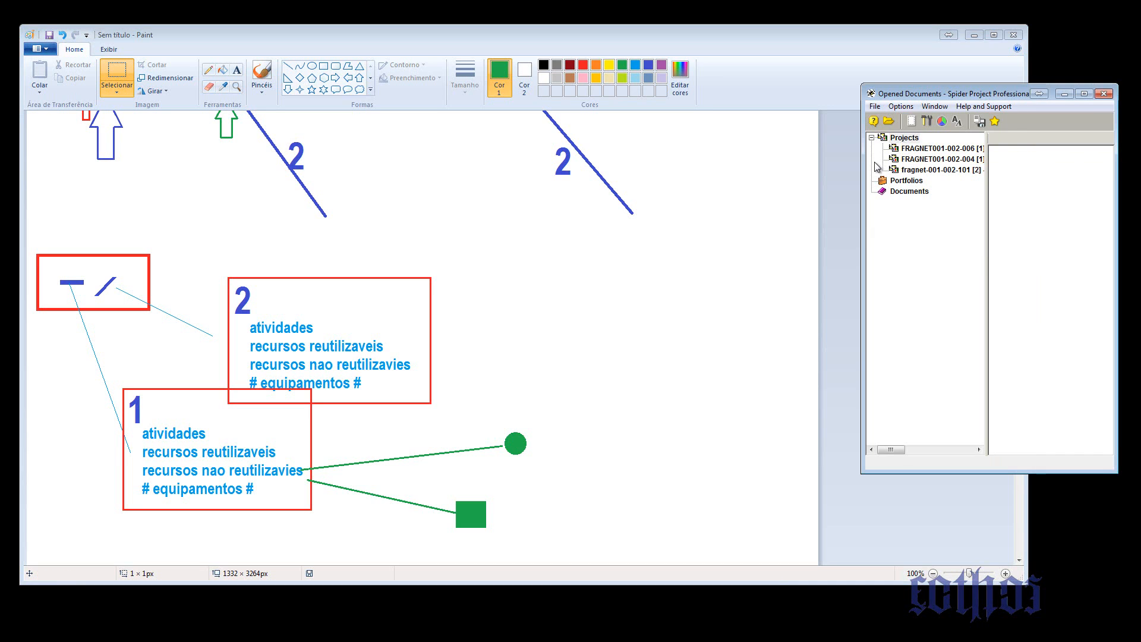
{"action": "left_click_drag", "start_coordinate": [987, 173], "coordinate": [1051, 173]}
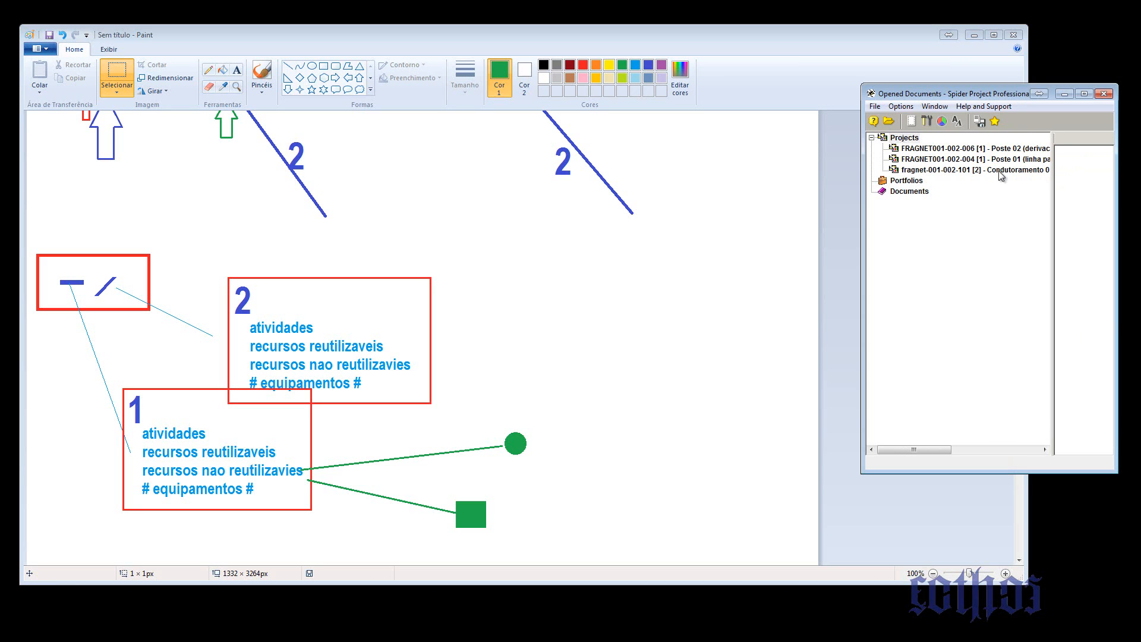